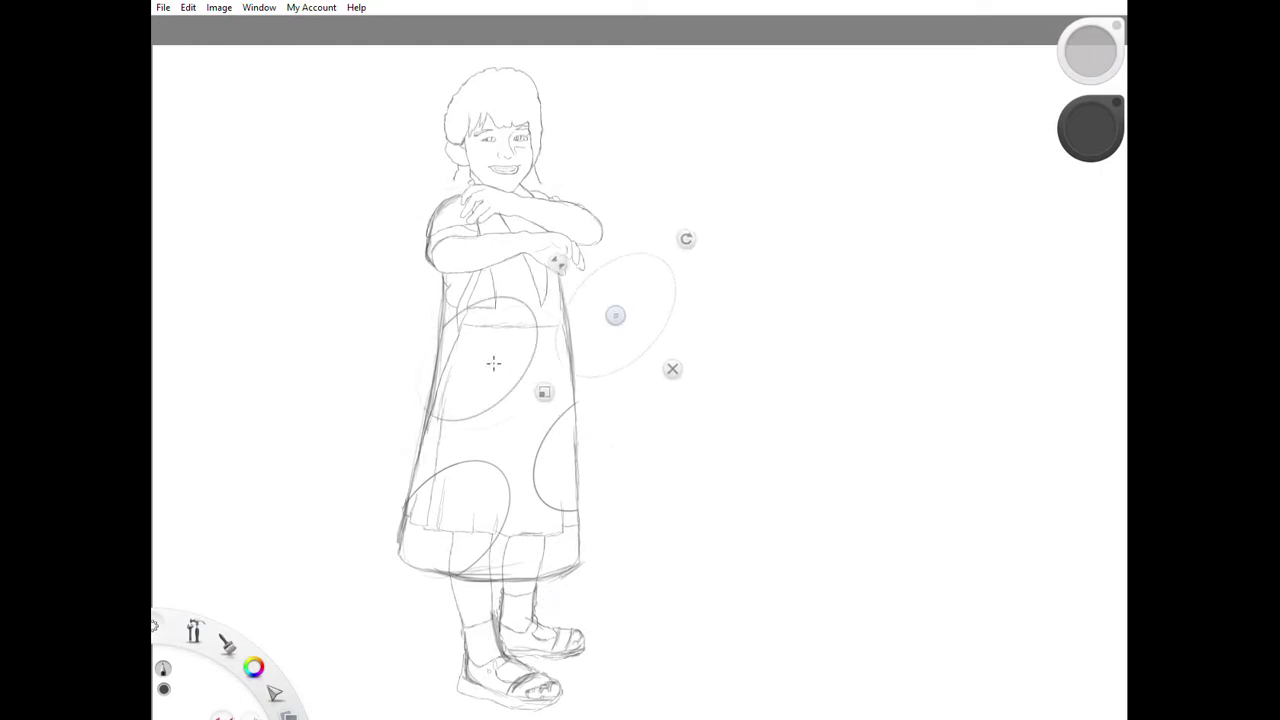
Step: Place ellipse copies on the dress's bodice and hem and erase the parts that extend beyond the dress
left_click_drag(614, 400, 490, 290)
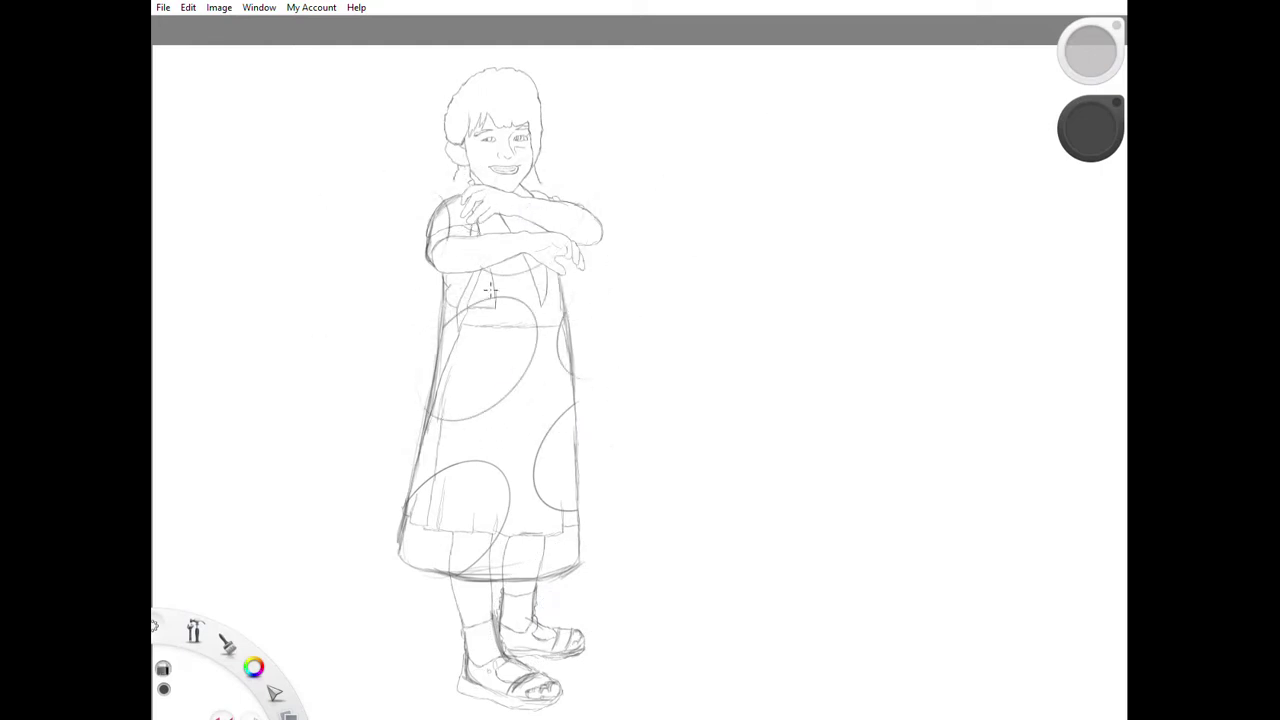
left_click(663, 26)
left_click_drag(562, 582, 557, 600)
left_click(606, 657)
Step: Sketch a long hair outline down the side of the girl's head and over its crown
left_click_drag(443, 115, 446, 200)
left_click_drag(455, 115, 545, 100)
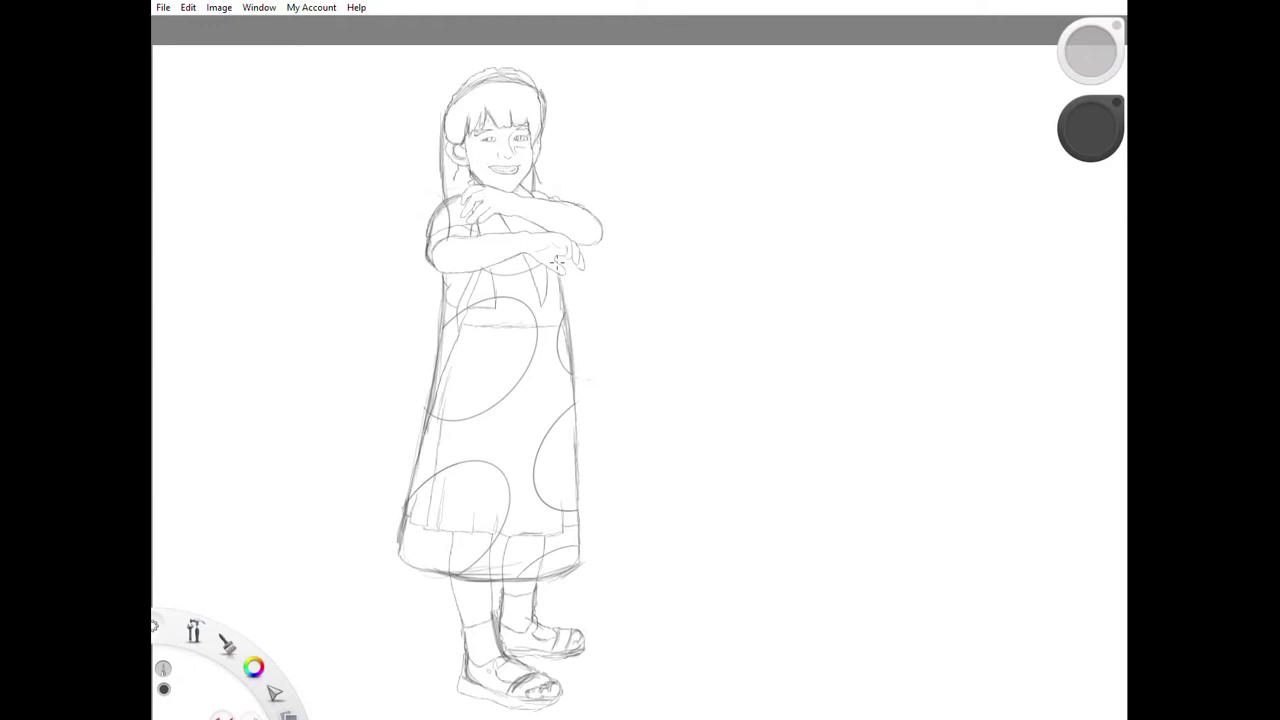
Step: Rough in a creature held in the girl's arms, with a large tilted head, drooping ear, paws and dangling feet
mouse_move(560, 150)
left_mouse_down()
mouse_move(590, 215)
mouse_move(600, 200)
left_mouse_up()
left_click_drag(510, 145, 600, 225)
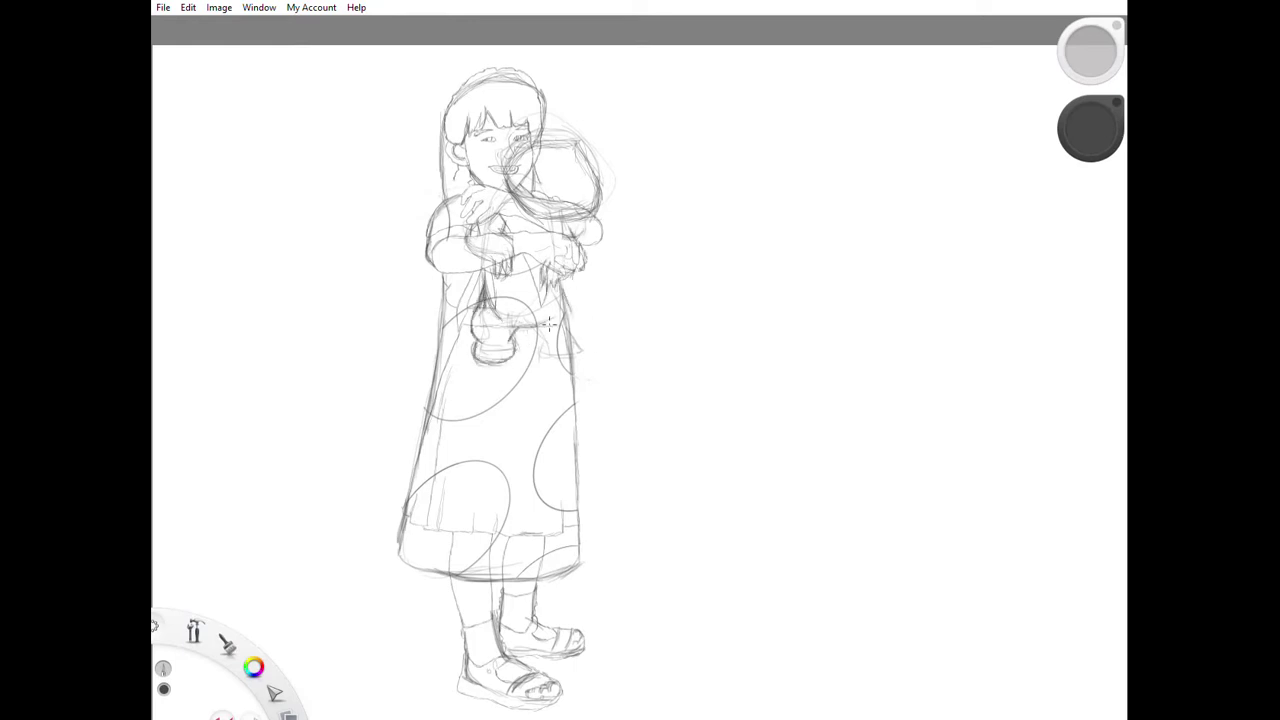
mouse_move(541, 182)
left_mouse_down()
mouse_move(618, 172)
mouse_move(586, 176)
mouse_move(615, 171)
mouse_move(600, 275)
left_mouse_up()
left_click_drag(536, 150, 577, 145)
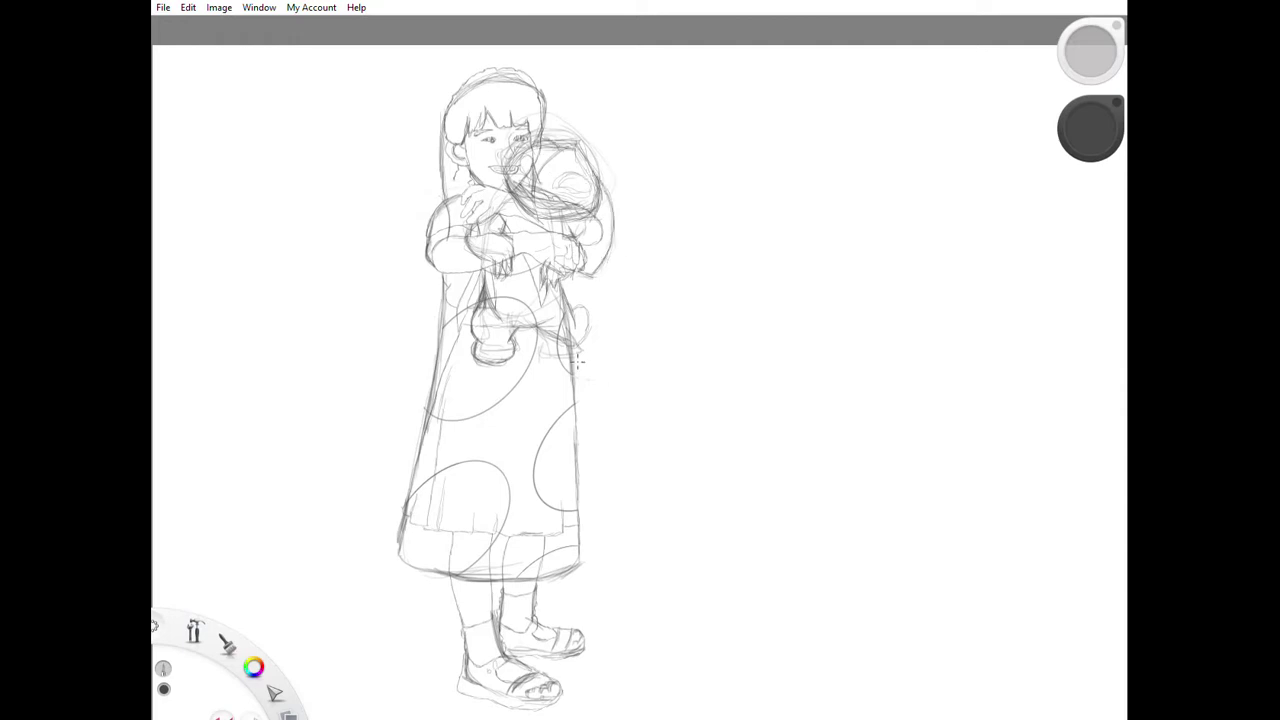
Step: Redraw the girl's eyes, nose and open smile, and refine her fringe and hair outline
left_click_drag(494, 78, 452, 172)
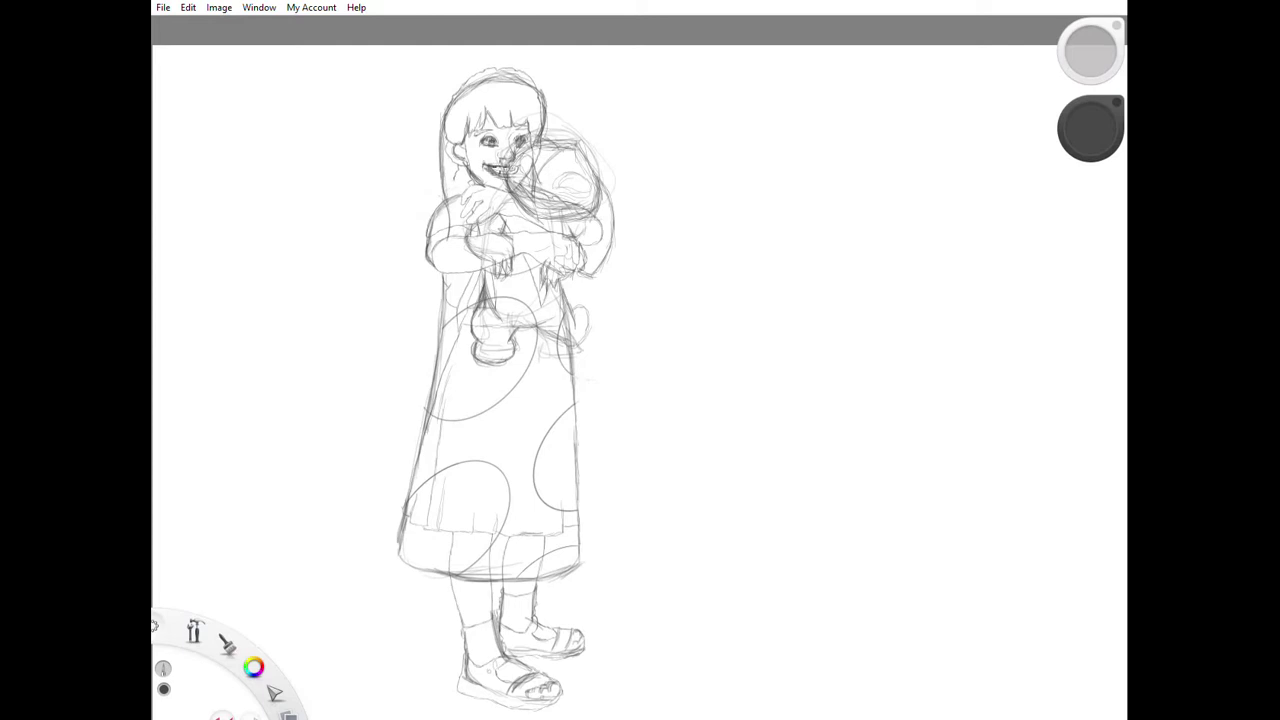
left_click_drag(516, 67, 538, 90)
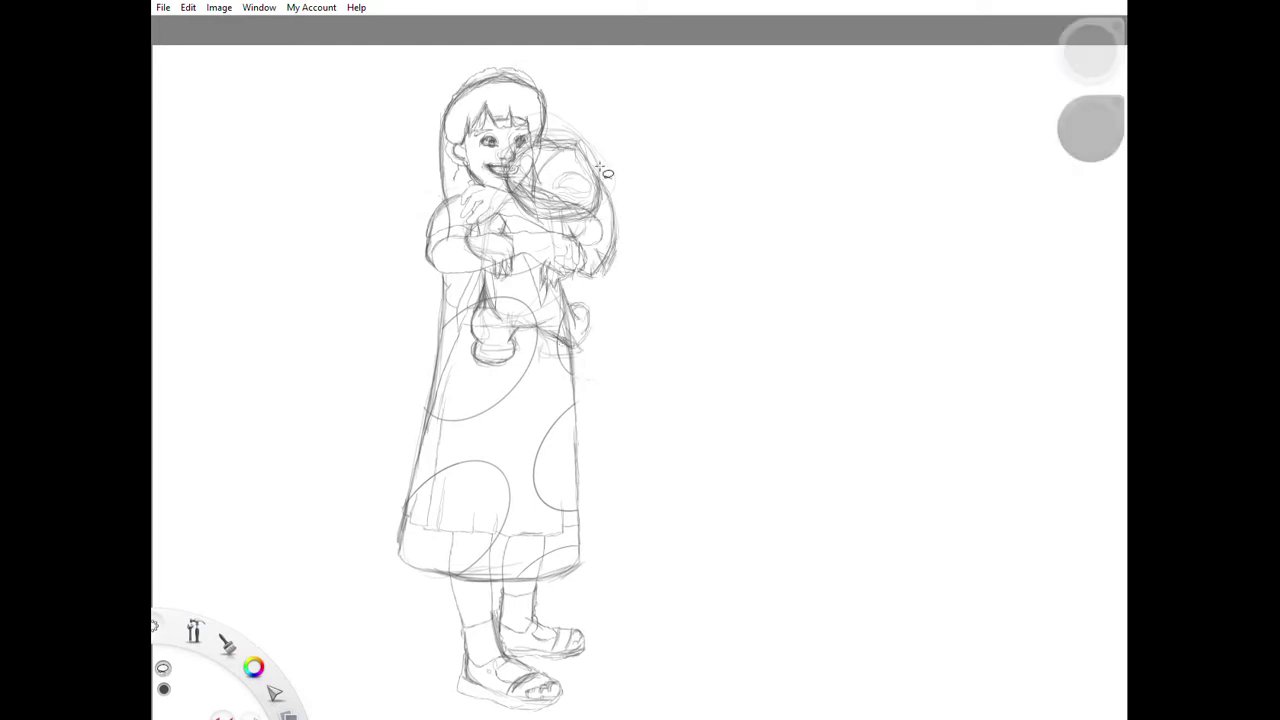
Step: Lasso the creature sketch and rotate it slightly clockwise so it sits better in the girl's arms
mouse_move(590, 135)
left_mouse_down()
mouse_move(537, 251)
mouse_move(785, 390)
left_mouse_up()
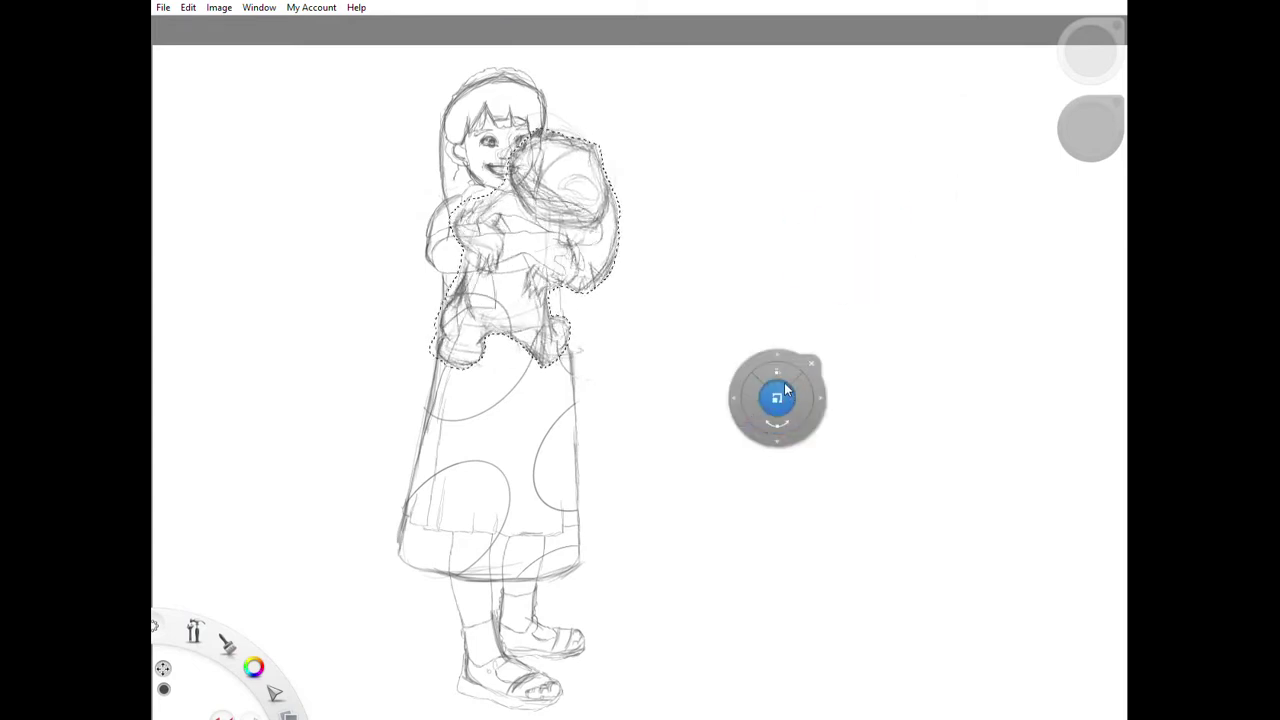
left_click(811, 362)
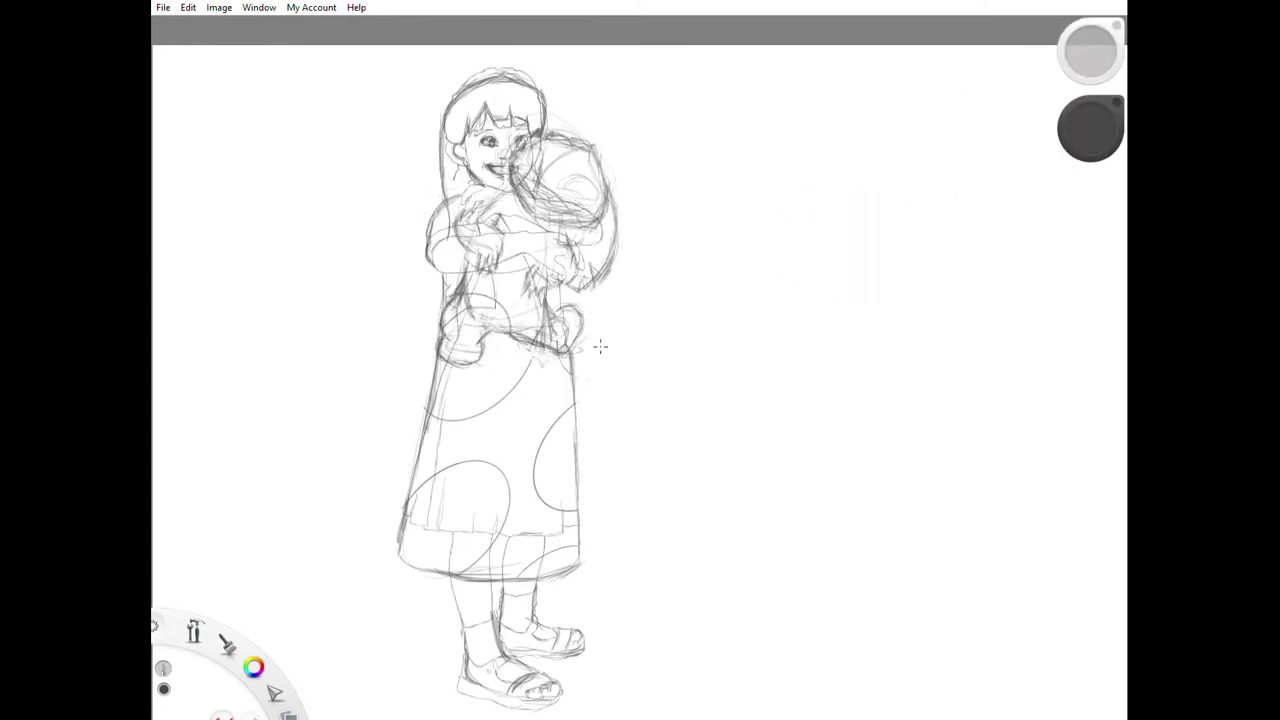
Step: Redraw the creature's foot and paw closer to its body and restore the dress's side edge
left_click_drag(450, 345, 497, 320)
left_click_drag(561, 270, 545, 250)
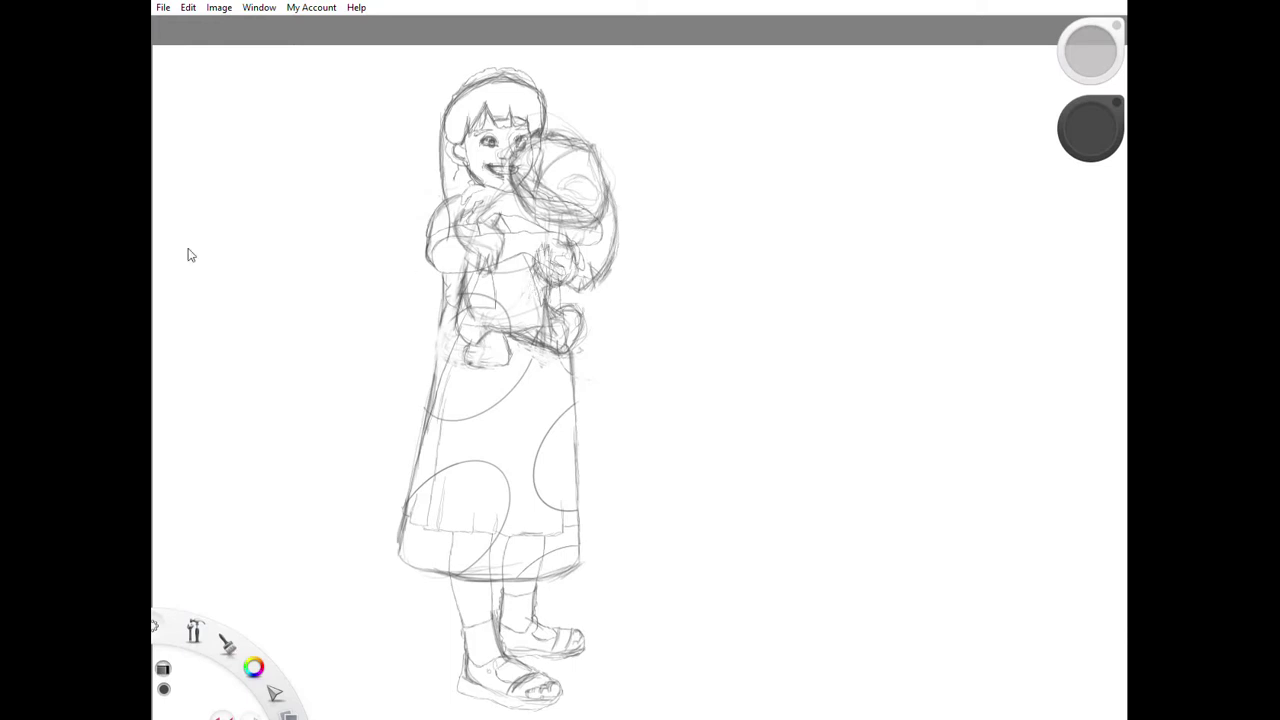
left_click_drag(446, 318, 429, 402)
Step: Erase the old skirt and apron construction lines inside the dress and behind the creature's body
key("e")
left_click_drag(425, 540, 495, 525)
left_click_drag(510, 570, 570, 515)
left_click_drag(460, 330, 500, 293)
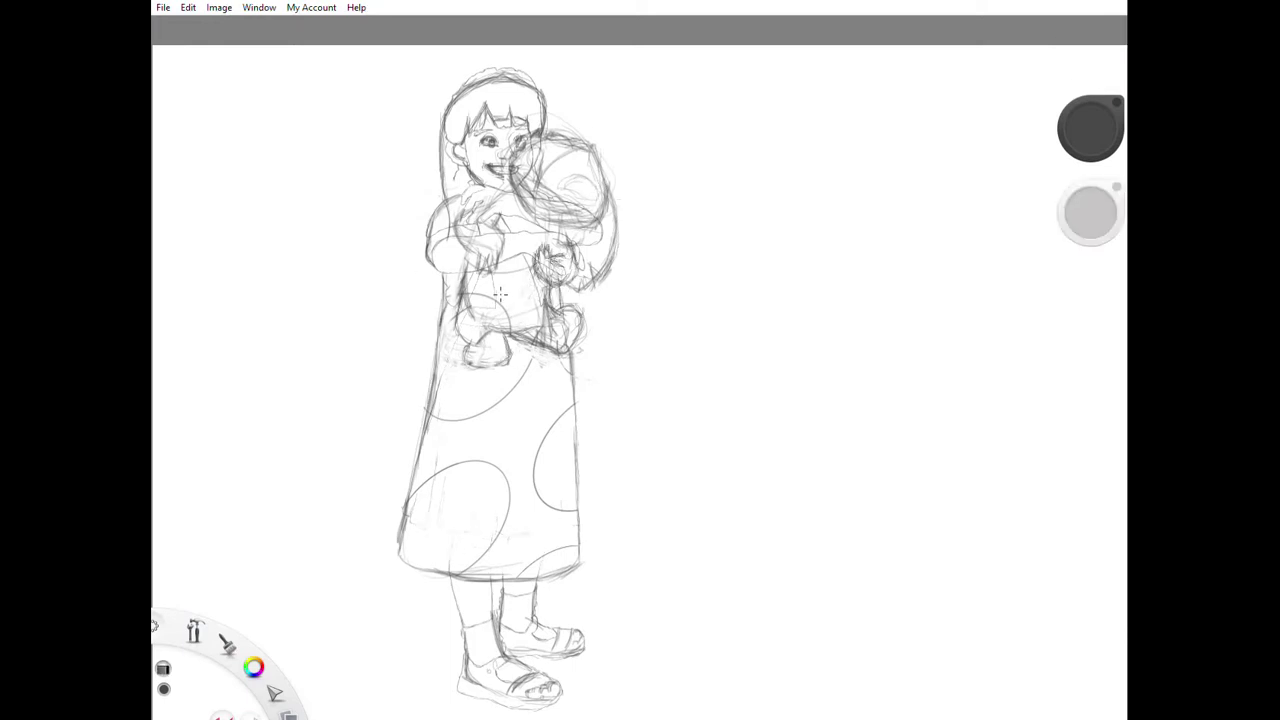
Step: Clean up the old hair lines around the girl's head and redraw her collar and sleeve
left_click_drag(448, 130, 460, 180)
key("e")
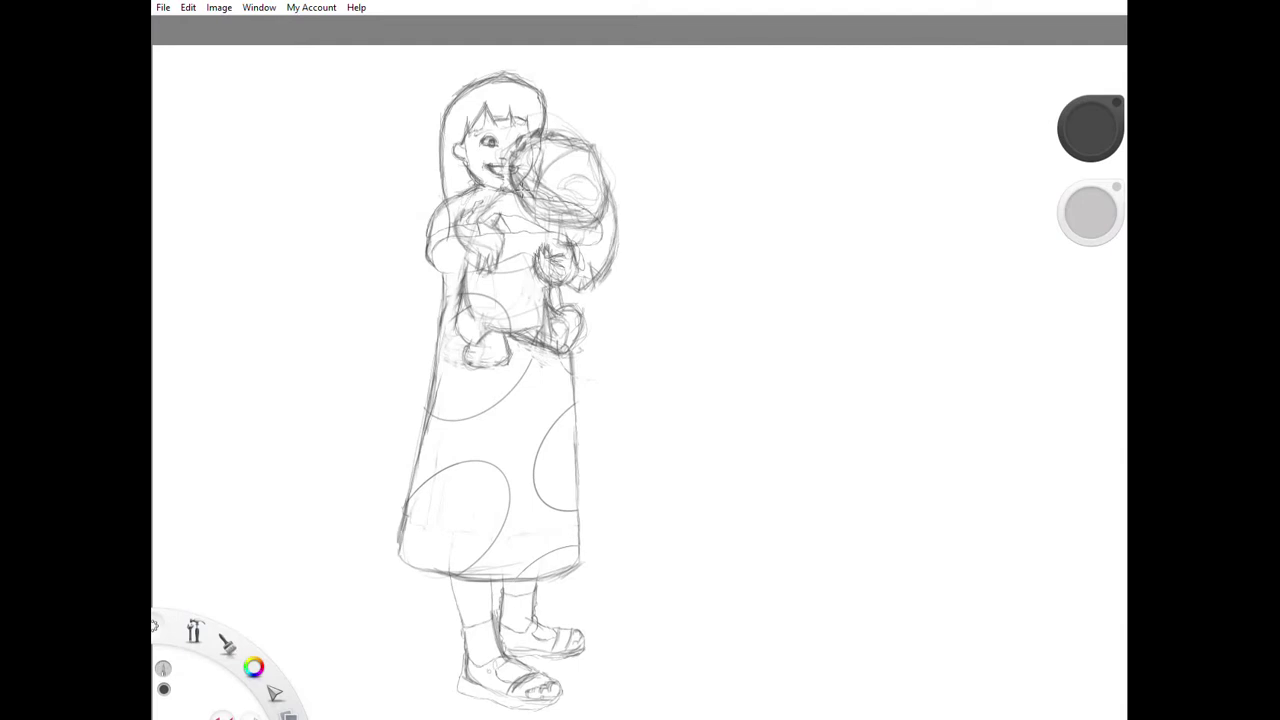
left_click_drag(454, 240, 468, 272)
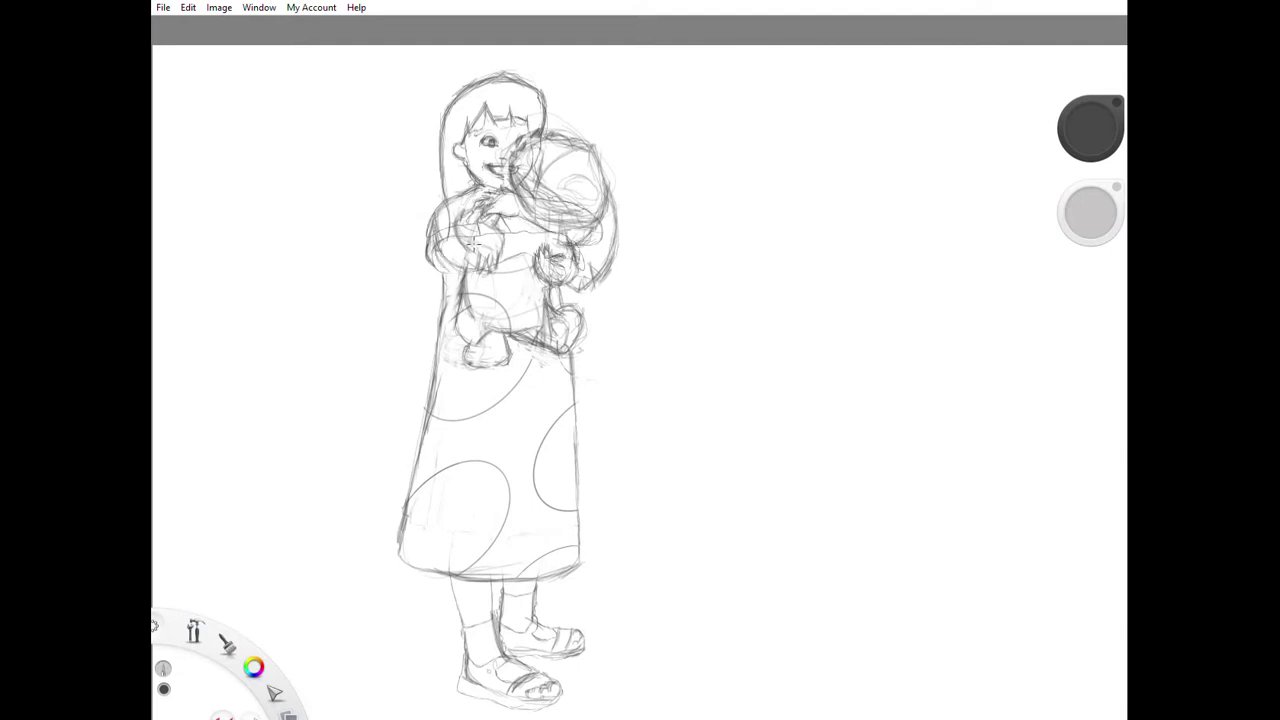
Step: Remove the socks and ankle straps and redraw the girl's lower legs and sandal soles
left_click_drag(495, 585, 500, 655)
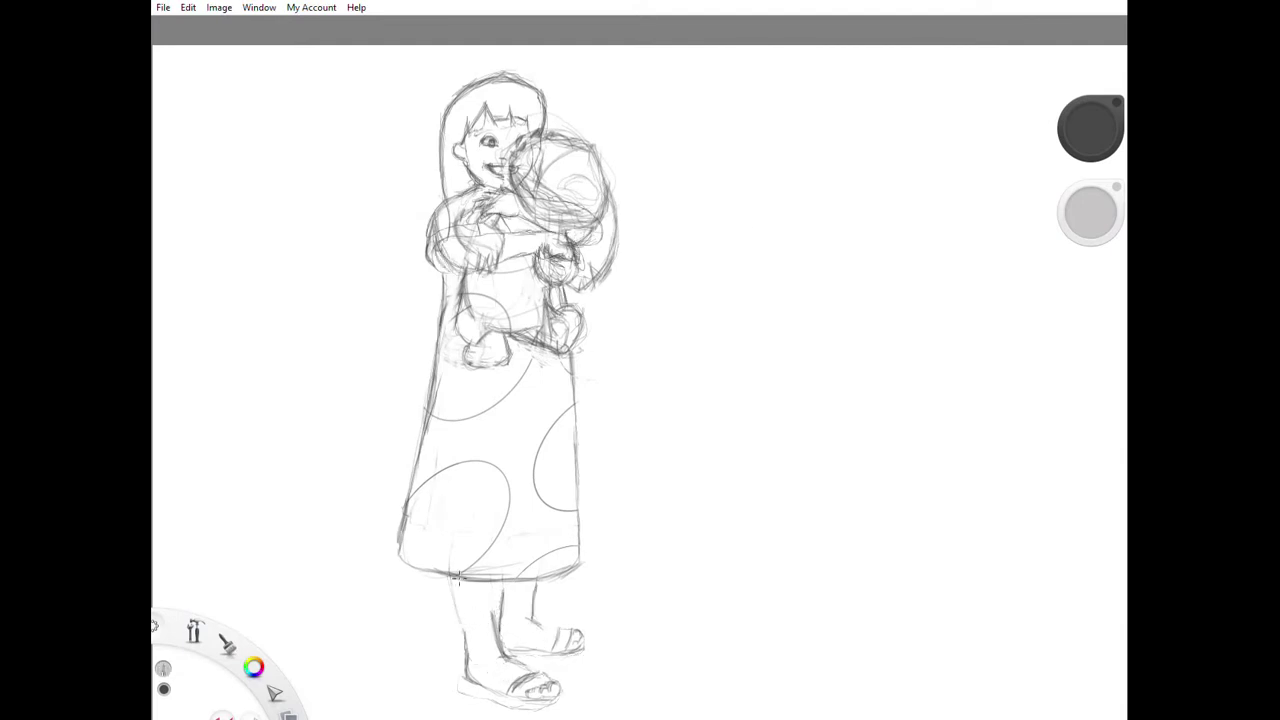
left_click_drag(585, 650, 510, 658)
left_click_drag(462, 692, 490, 684)
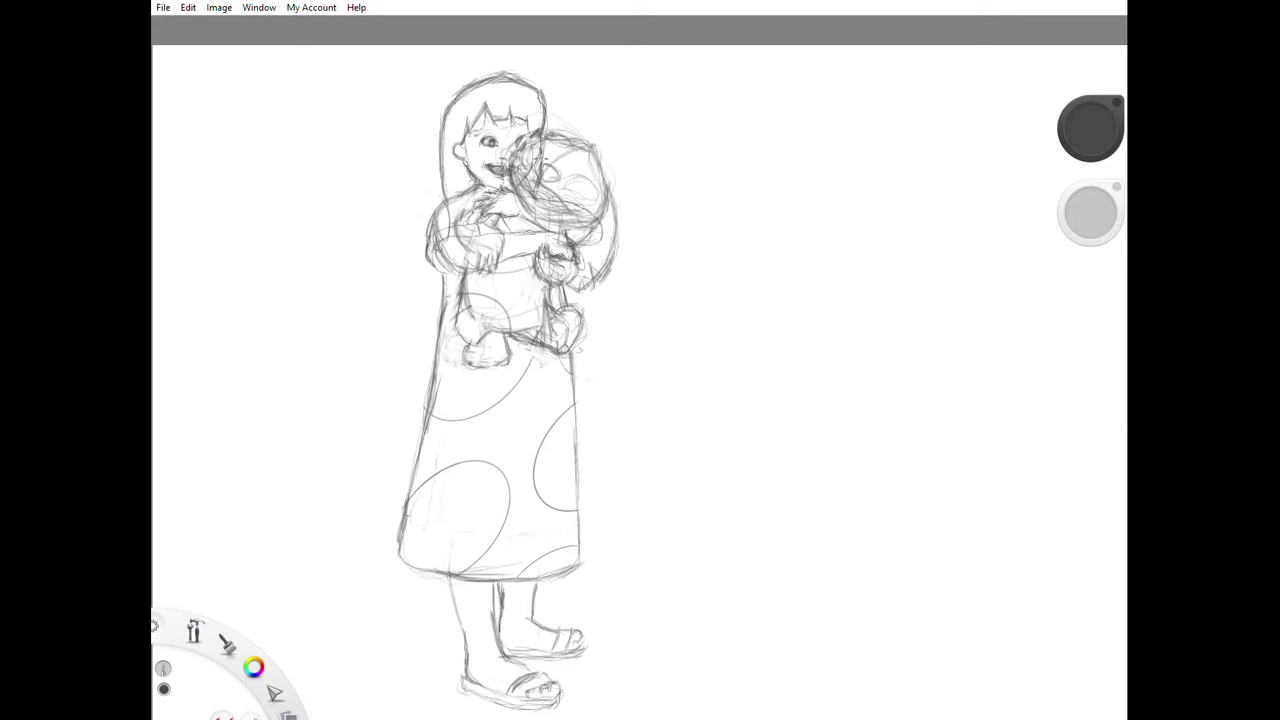
Step: Sketch the creature's round eyes, nose and wide curved mouth on its head
left_click_drag(526, 148, 590, 198)
left_click_drag(522, 142, 596, 210)
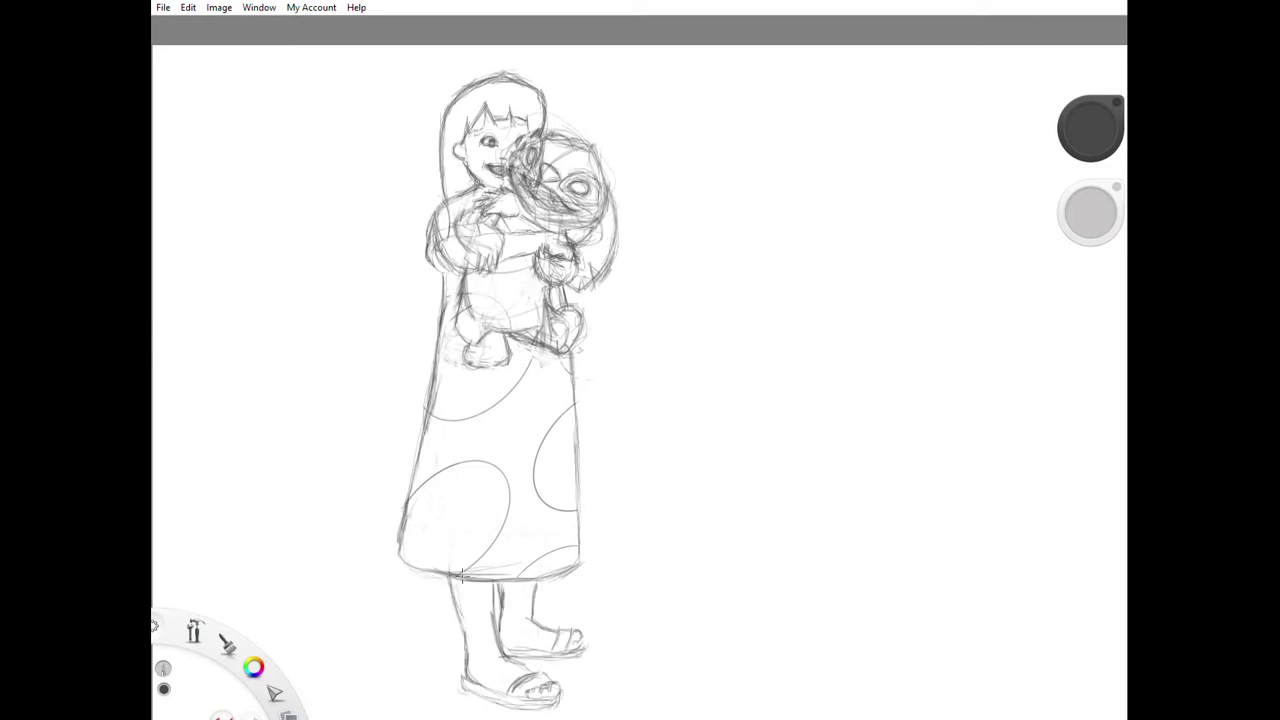
Step: Thicken the sandal soles and erase the overlapping construction lines around the girl's arms and sleeve
left_click_drag(465, 690, 560, 705)
left_click_drag(540, 630, 588, 660)
left_click_drag(490, 260, 578, 258)
key("e")
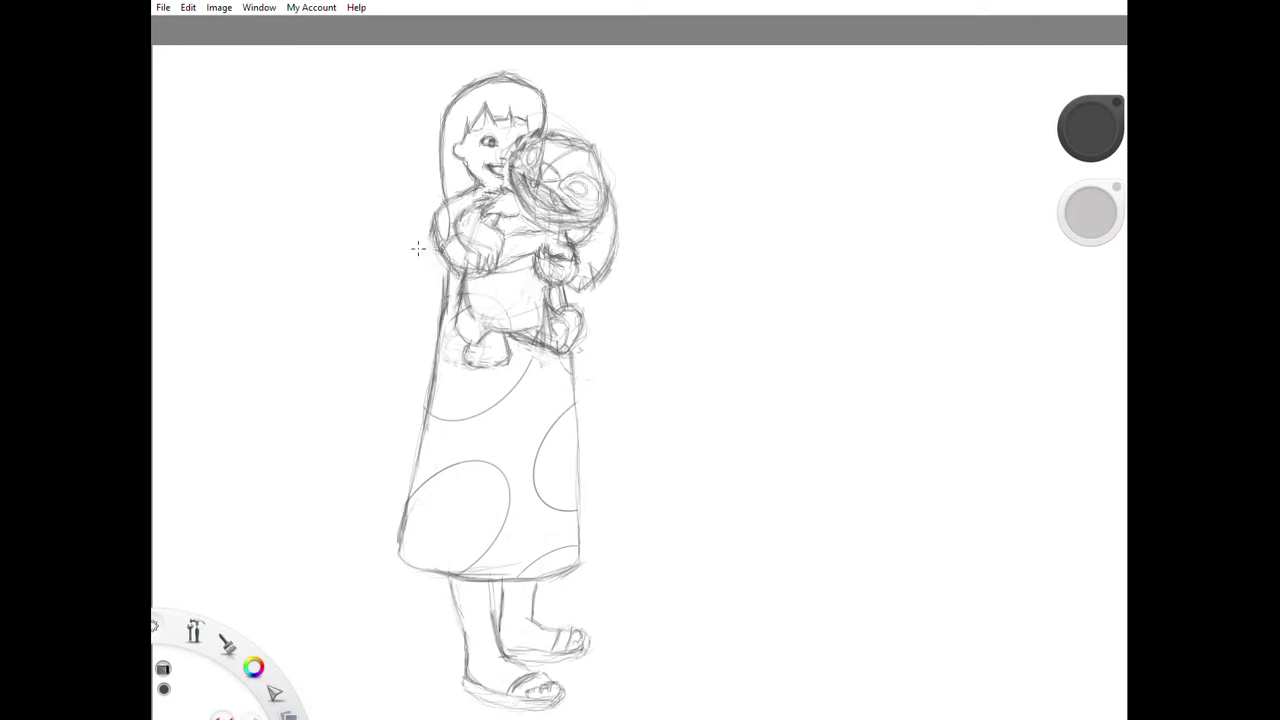
Step: Erase the creature's outer leg, redraw it bent in front of its body, and restore the dress edge
left_click_drag(560, 310, 575, 350)
key("e")
mouse_move(495, 290)
left_mouse_down()
mouse_move(530, 335)
mouse_move(555, 340)
left_mouse_up()
left_click_drag(560, 290, 578, 380)
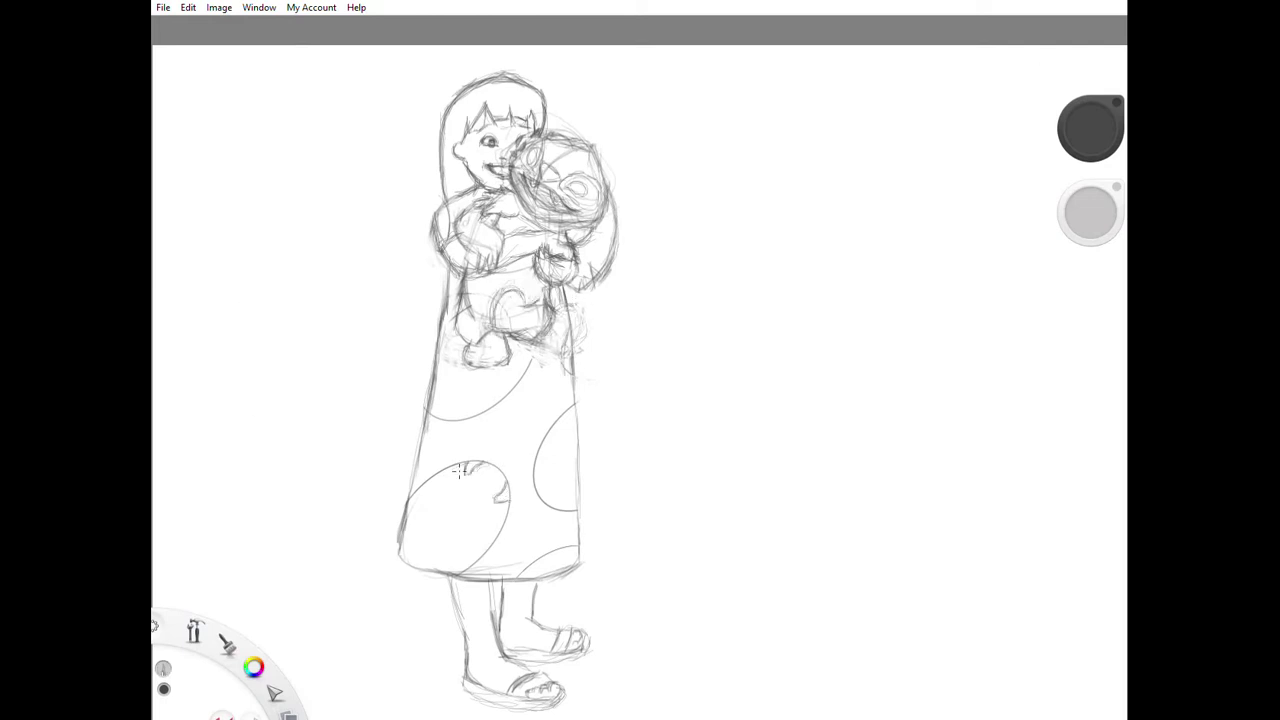
Step: Turn the ellipse near the hem into a leaf with a notched outline and a central vein
left_click_drag(406, 502, 405, 511)
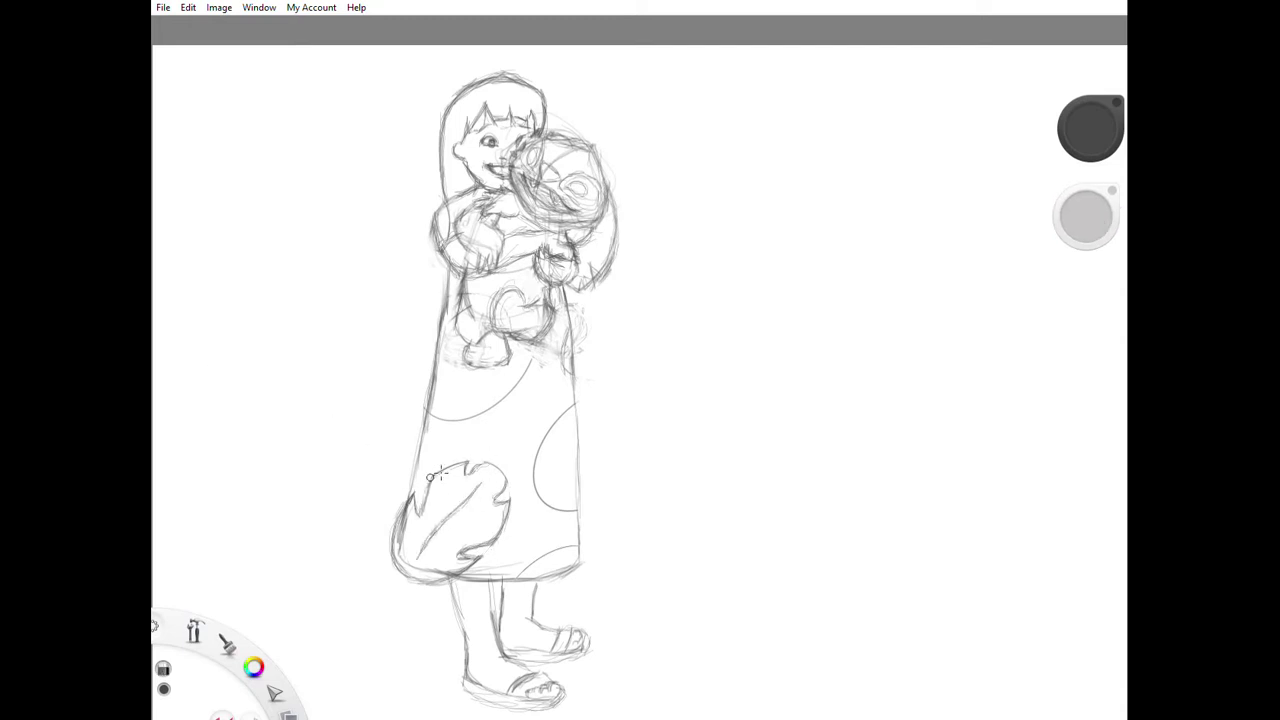
key("ctrl+z")
key("e")
Step: Copy the finished leaf and place its copies over the dress's other ellipses and beside the girl's shoulder
key("ctrl+c")
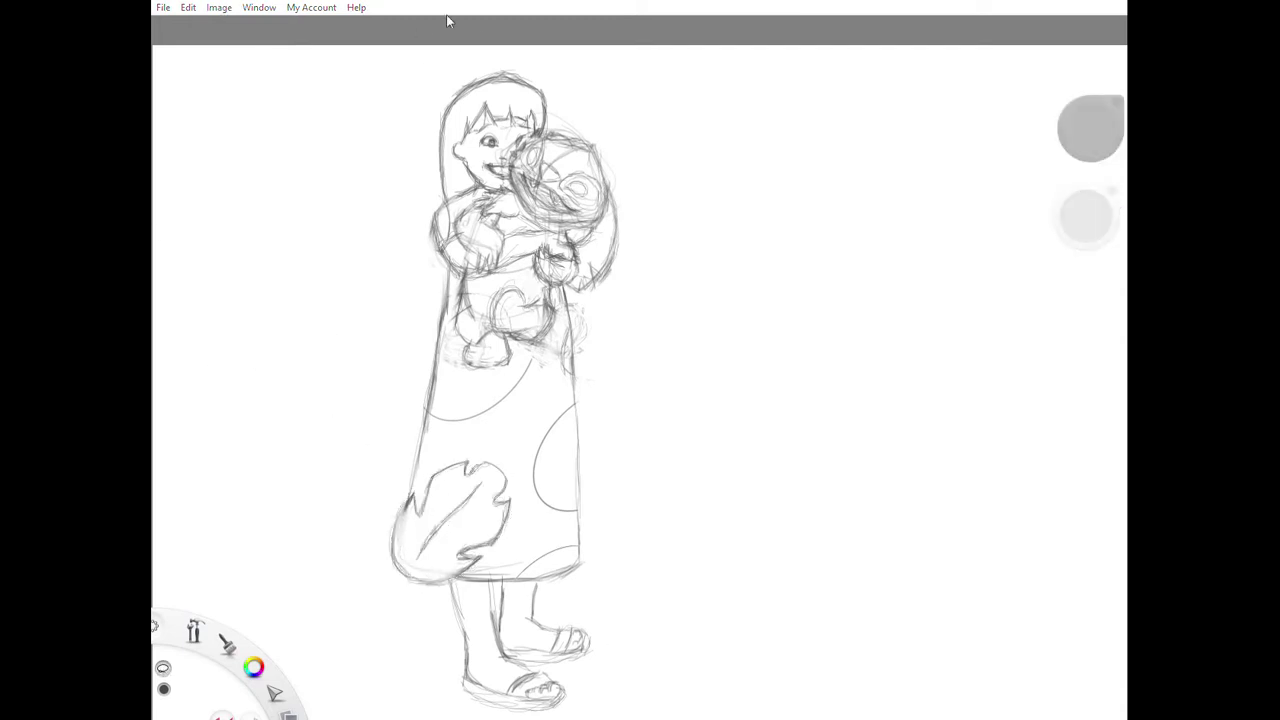
key("ctrl+v")
key("ctrl+v")
key("ctrl+v")
left_click_drag(930, 250, 920, 216)
left_click(917, 223)
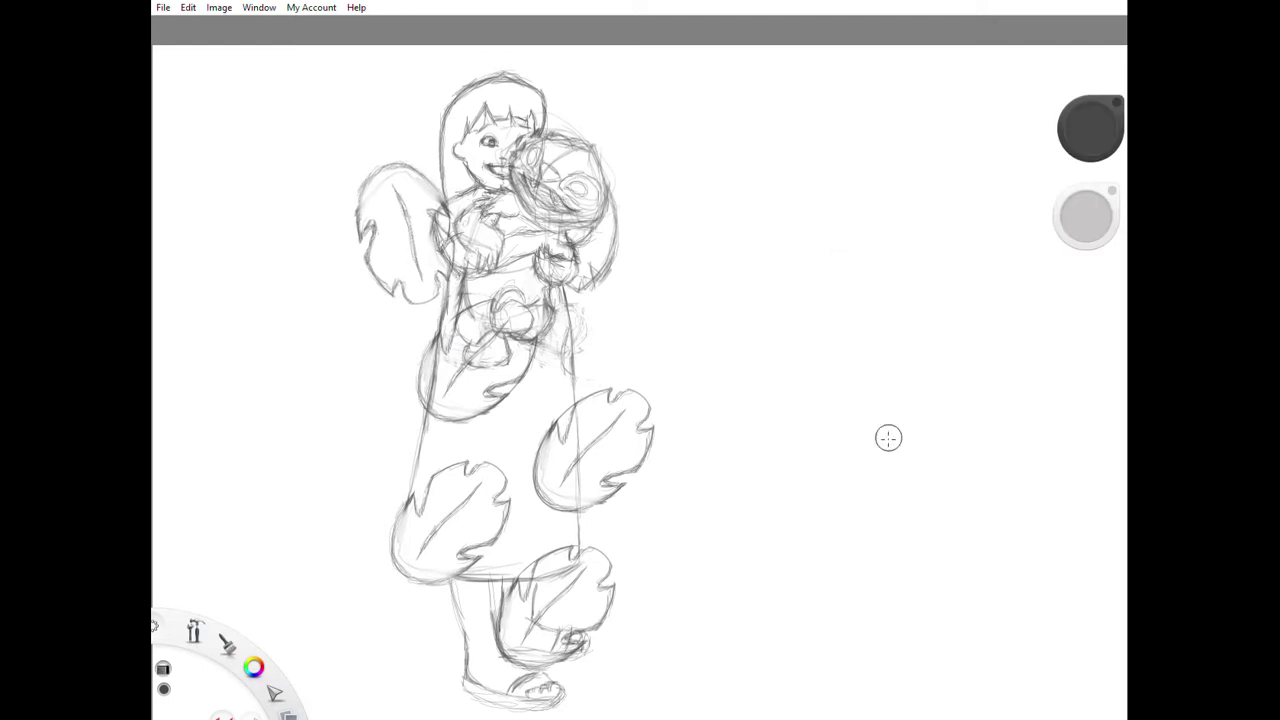
Step: Erase the parts of the leaves that extend beyond the dress, including the whole copy beside the shoulder
key("ctrl+z")
mouse_move(402, 506)
left_mouse_down()
mouse_move(417, 553)
mouse_move(408, 575)
left_mouse_up()
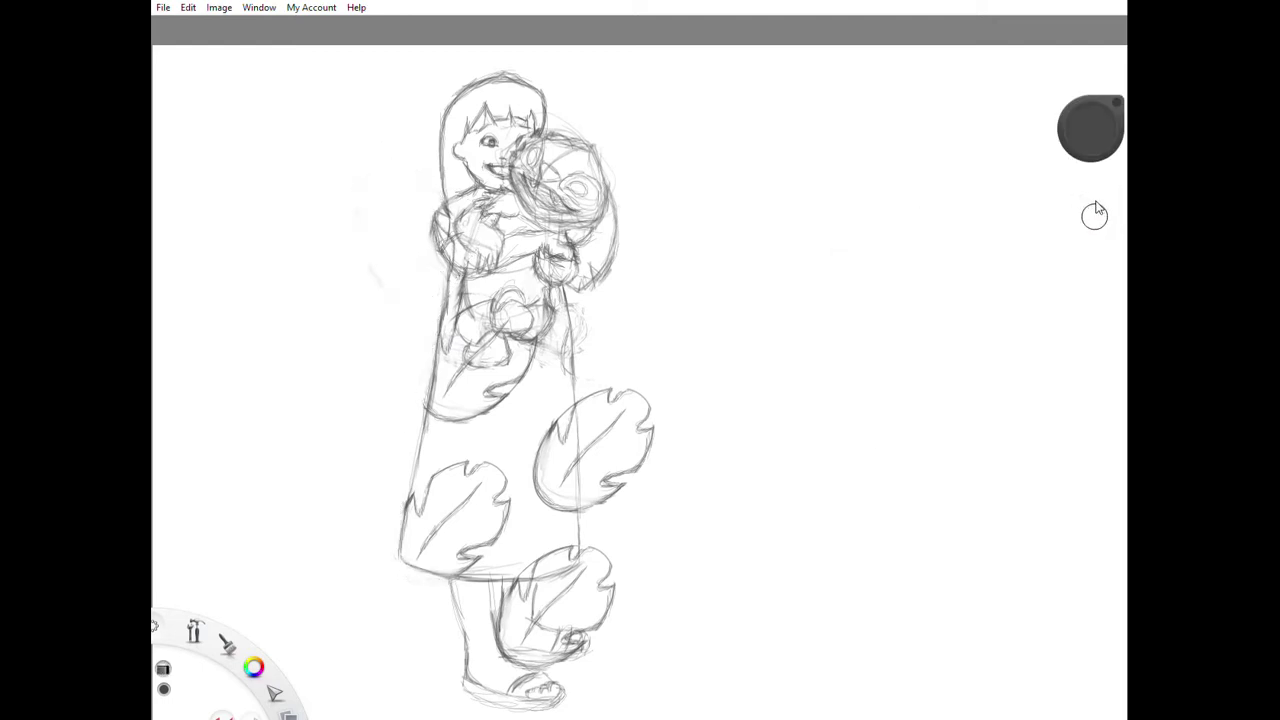
left_click_drag(600, 400, 620, 546)
left_click_drag(510, 600, 610, 580)
left_click_drag(580, 310, 575, 340)
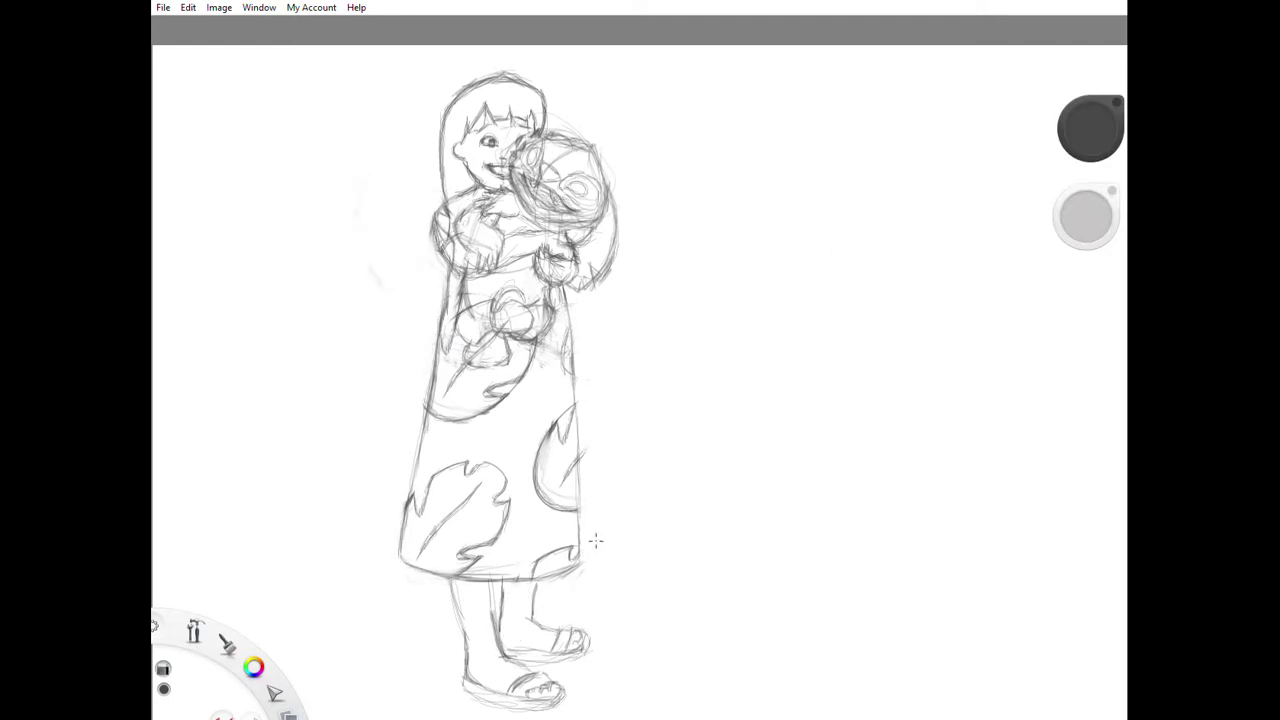
Step: Redraw the outlines of the girl's lower legs from the hem down to the ankles
left_click_drag(446, 578, 460, 634)
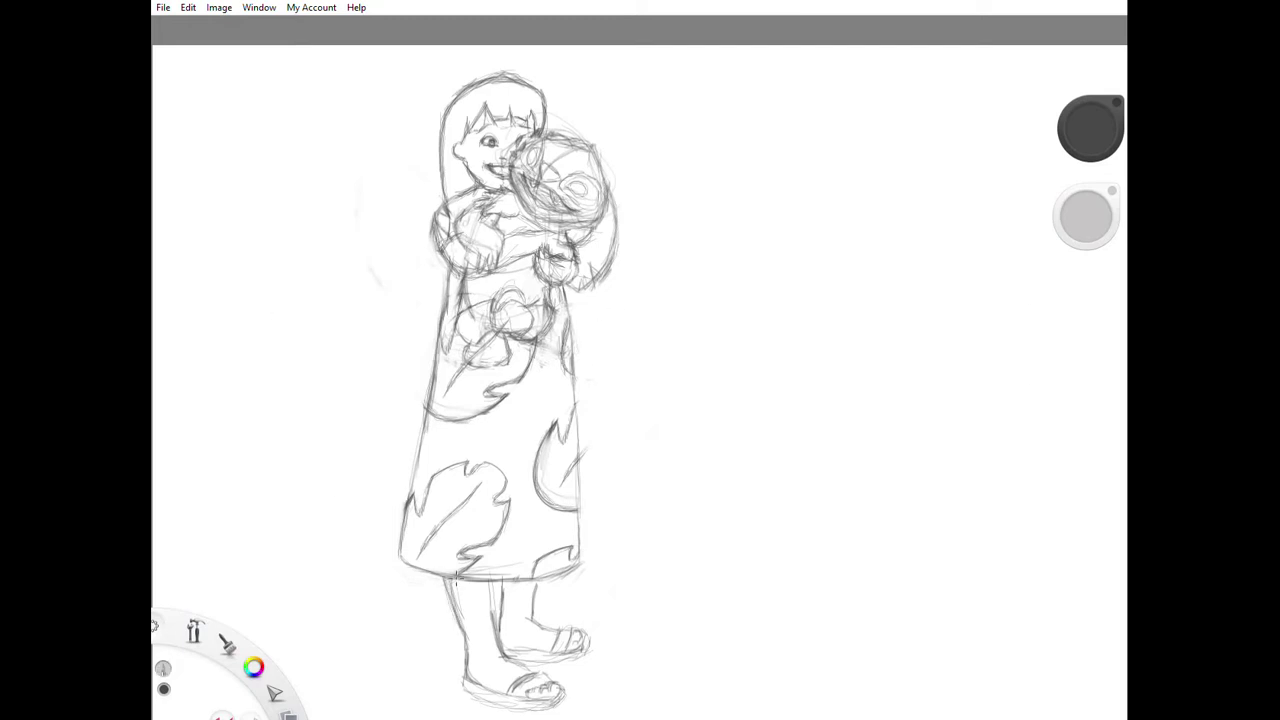
left_click_drag(492, 578, 498, 638)
left_click_drag(462, 626, 472, 682)
left_click_drag(538, 620, 543, 587)
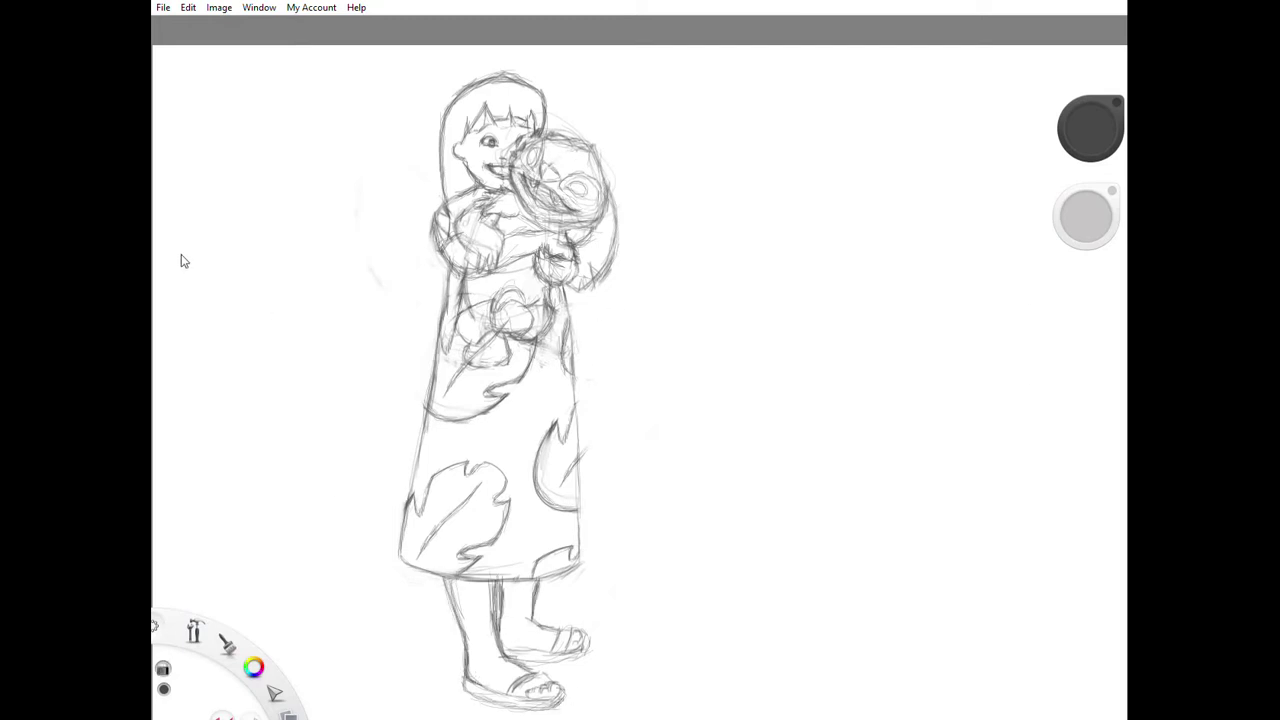
Step: Rework the creature's hanging leg and foot, and define the claws on its paws and the toes
key("e")
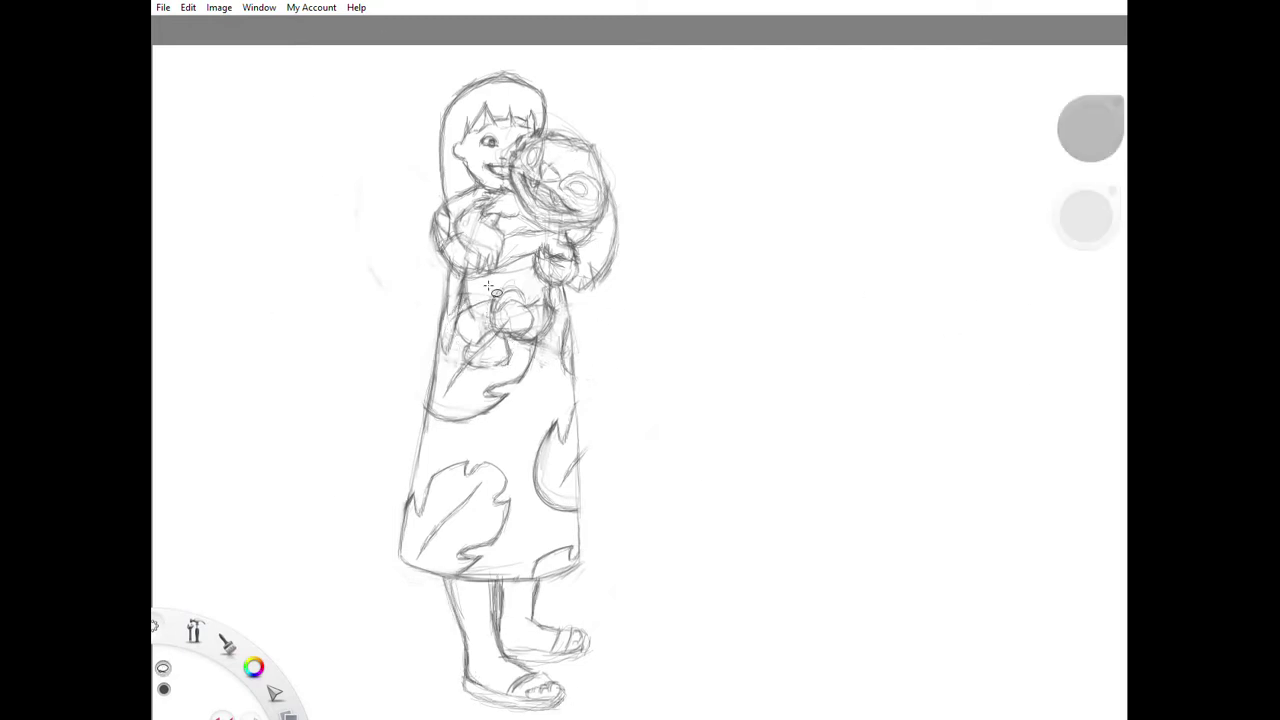
left_click_drag(490, 290, 510, 360)
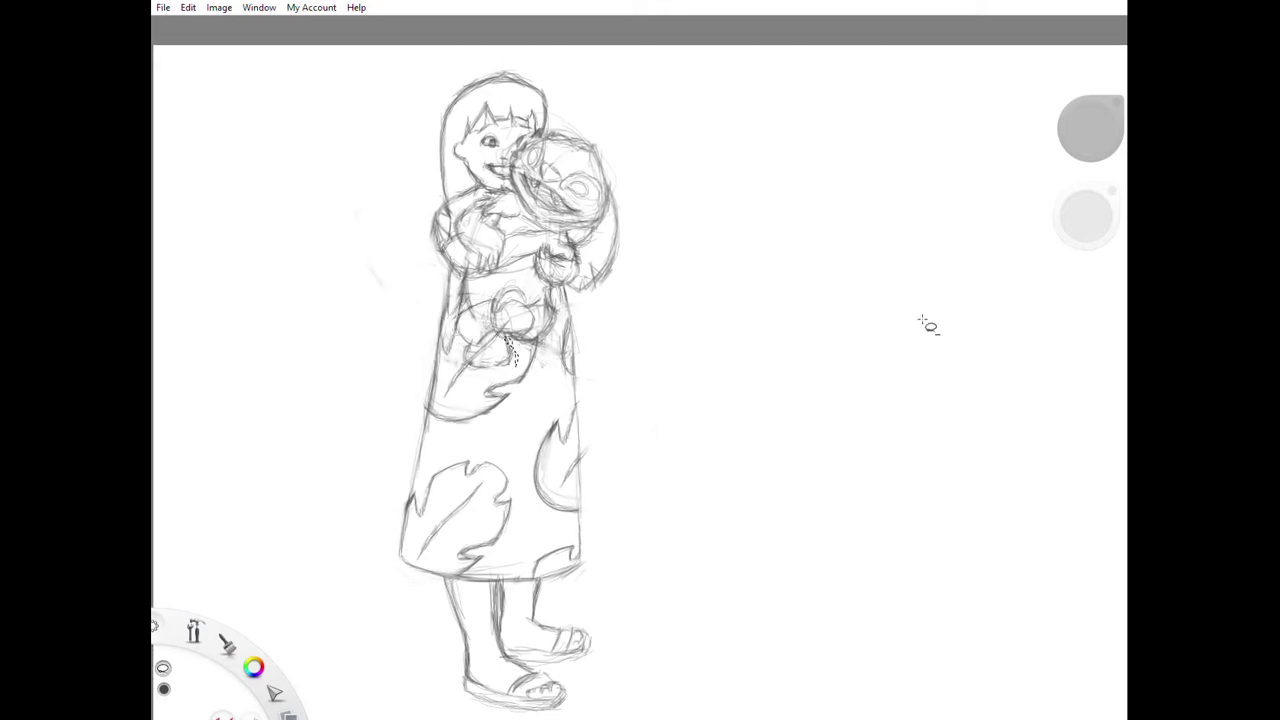
key("b")
left_click_drag(456, 292, 470, 362)
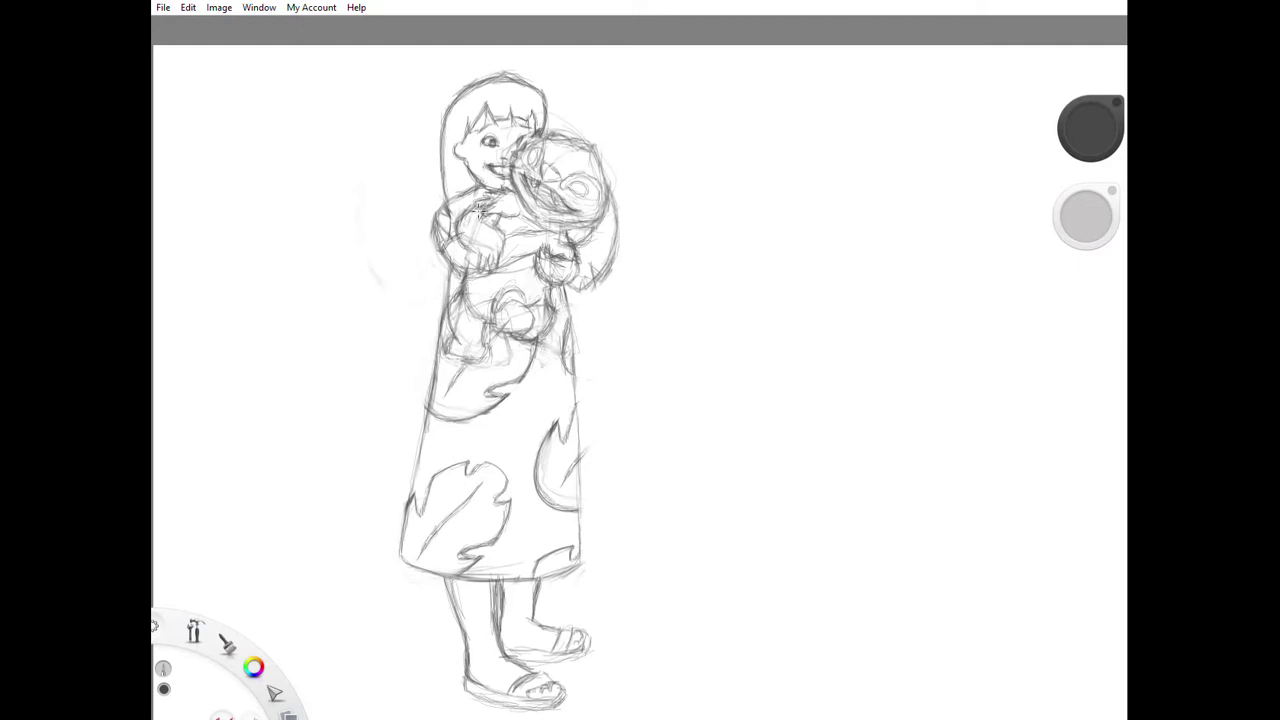
mouse_move(545, 250)
left_mouse_down()
mouse_move(560, 275)
mouse_move(541, 243)
left_mouse_up()
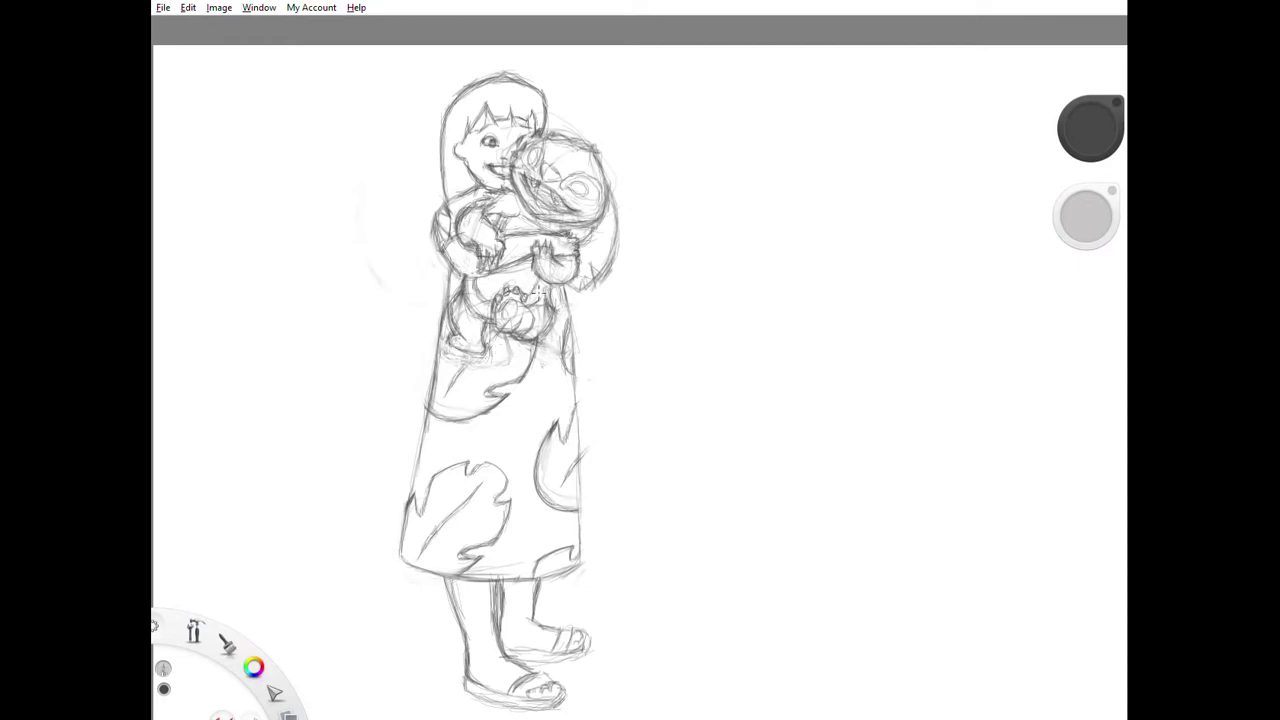
Step: Detail the creature's face with shaded pupils, a rounded nose and a toothy open mouth
mouse_move(620, 202)
left_mouse_down()
mouse_move(588, 288)
mouse_move(615, 262)
mouse_move(700, 230)
mouse_move(714, 250)
left_mouse_up()
scroll(700, 223, "up", 5)
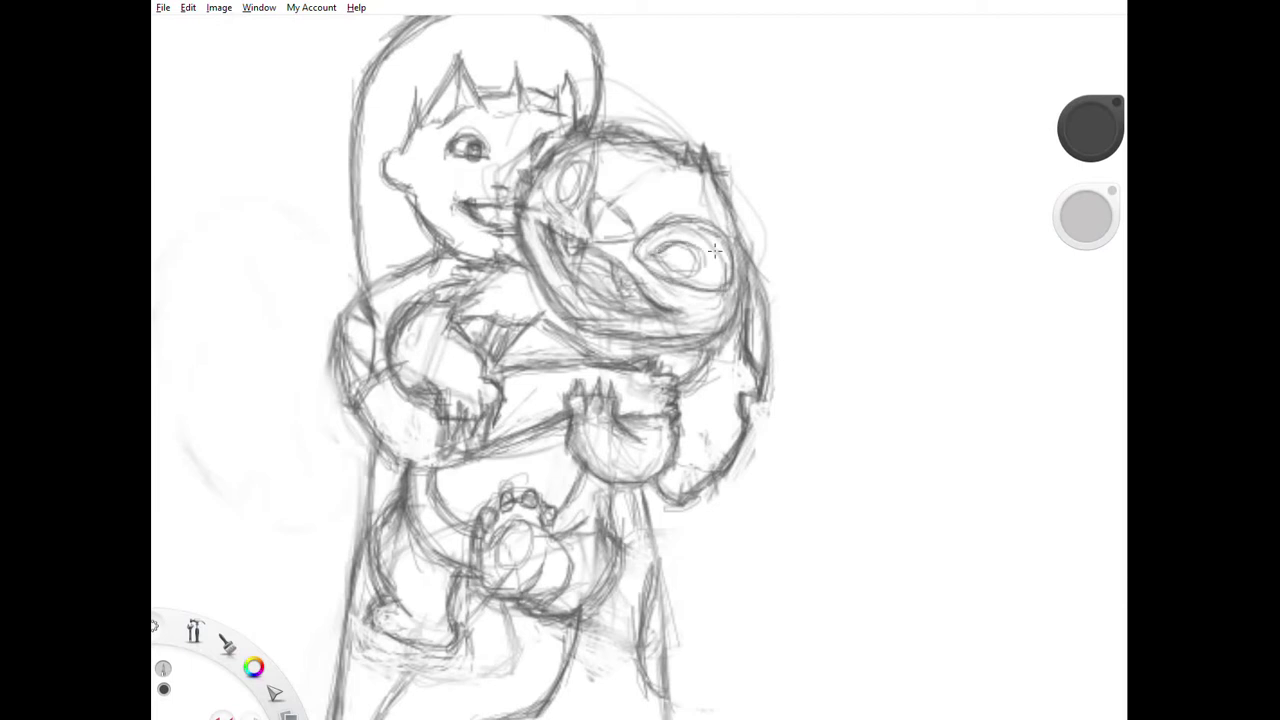
mouse_move(588, 146)
left_mouse_down()
mouse_move(572, 204)
mouse_move(548, 212)
mouse_move(634, 238)
mouse_move(630, 248)
left_mouse_up()
left_click_drag(566, 258, 632, 282)
left_click_drag(556, 230, 578, 276)
left_click_drag(598, 198, 620, 230)
left_click_drag(622, 282, 648, 312)
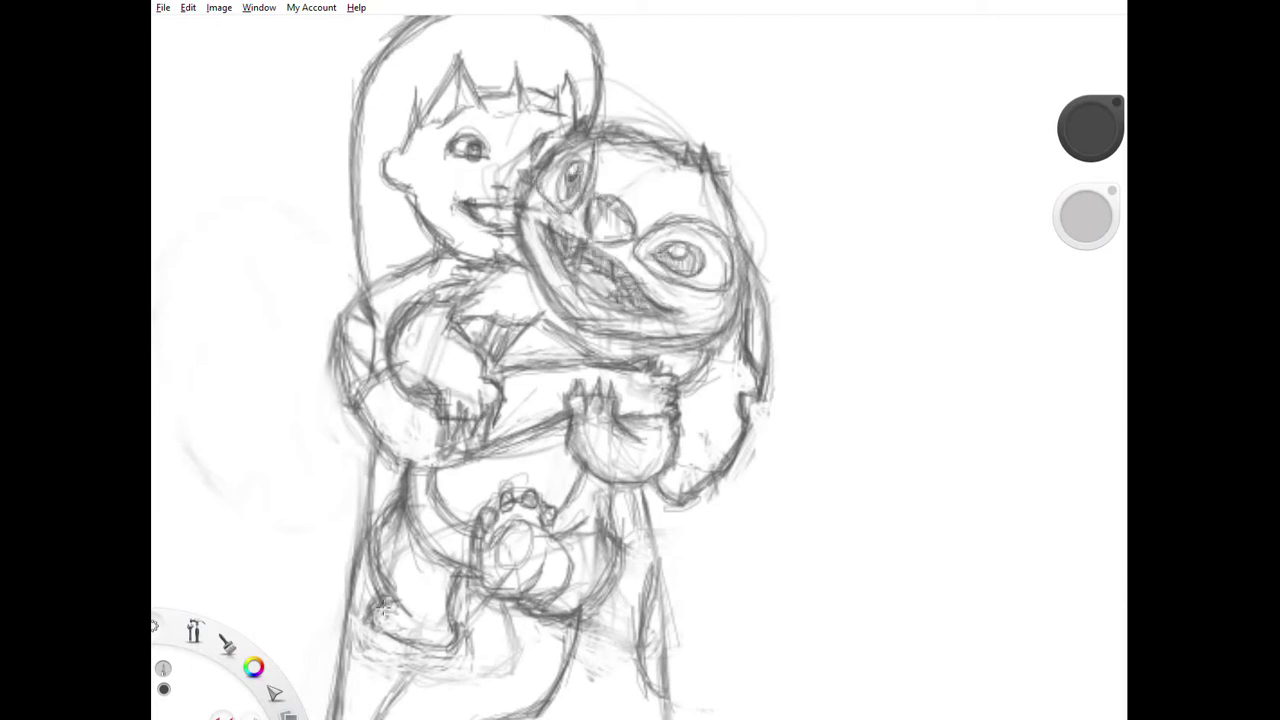
Step: Reshape the girl's fringe with a taller pointed parting and thin spikes over her forehead
left_click_drag(520, 170, 560, 245)
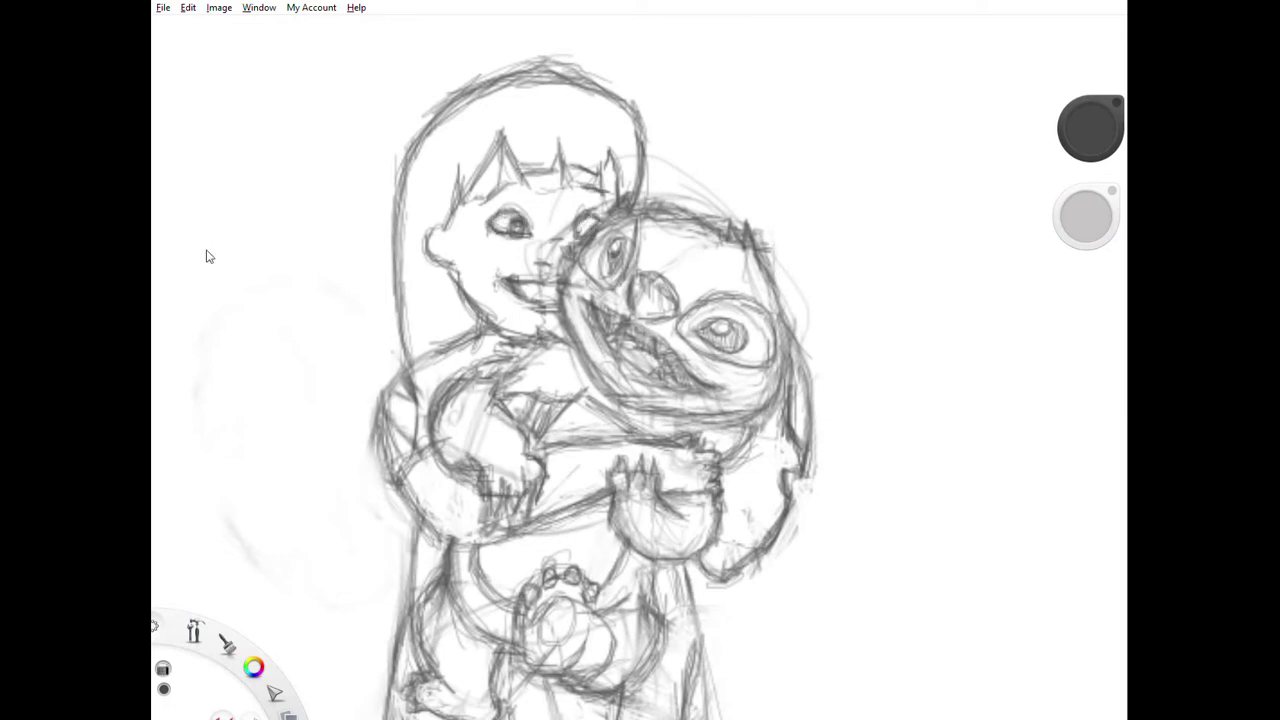
left_click_drag(495, 175, 450, 235)
mouse_move(510, 115)
left_mouse_down()
mouse_move(460, 225)
mouse_move(470, 200)
left_mouse_up()
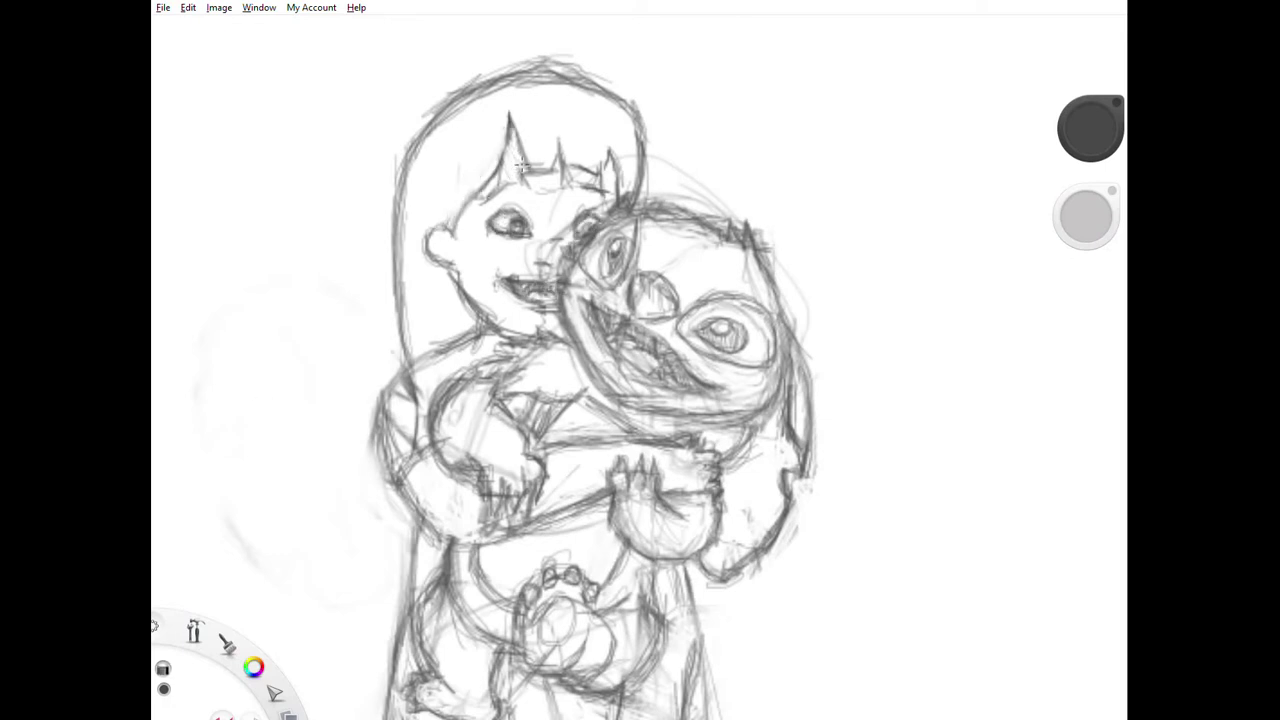
left_click_drag(526, 160, 622, 181)
key("e")
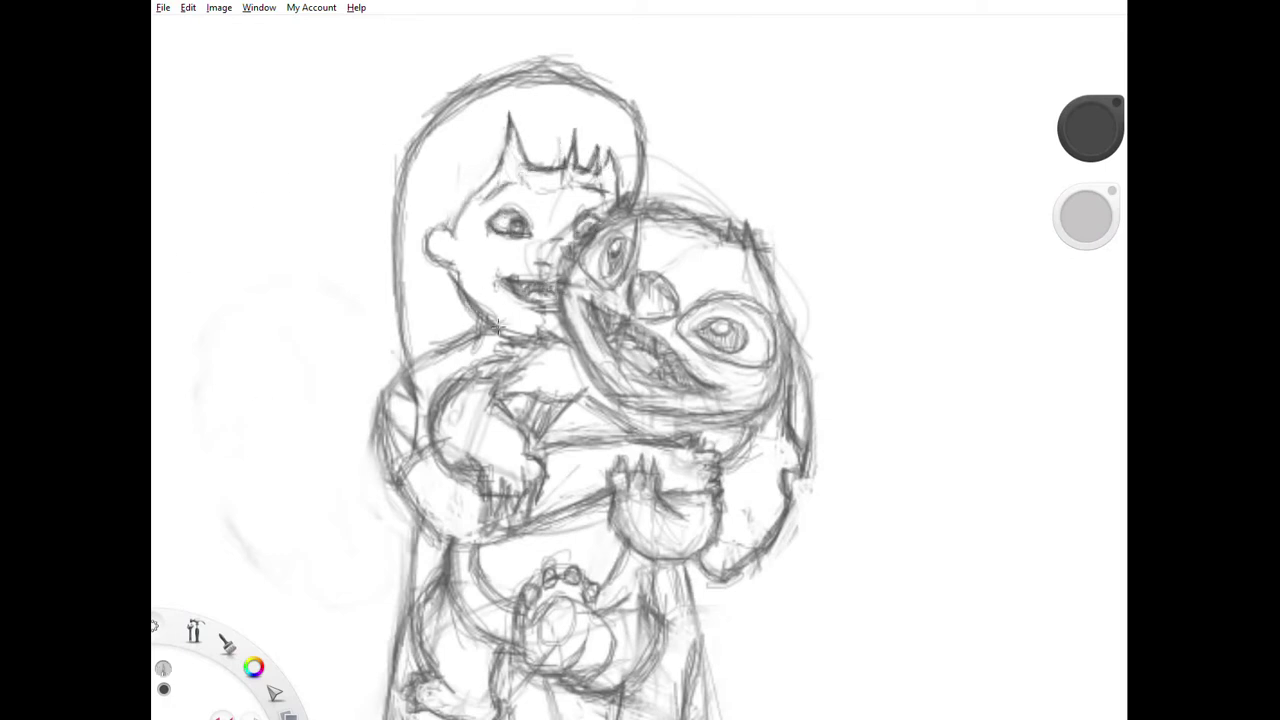
Step: Redraw the girl's shoulder and sleeve outline more firmly and erase the loose lines around it
left_click_drag(480, 340, 385, 465)
key("e")
left_click_drag(395, 380, 380, 470)
key("e")
left_click_drag(445, 355, 488, 348)
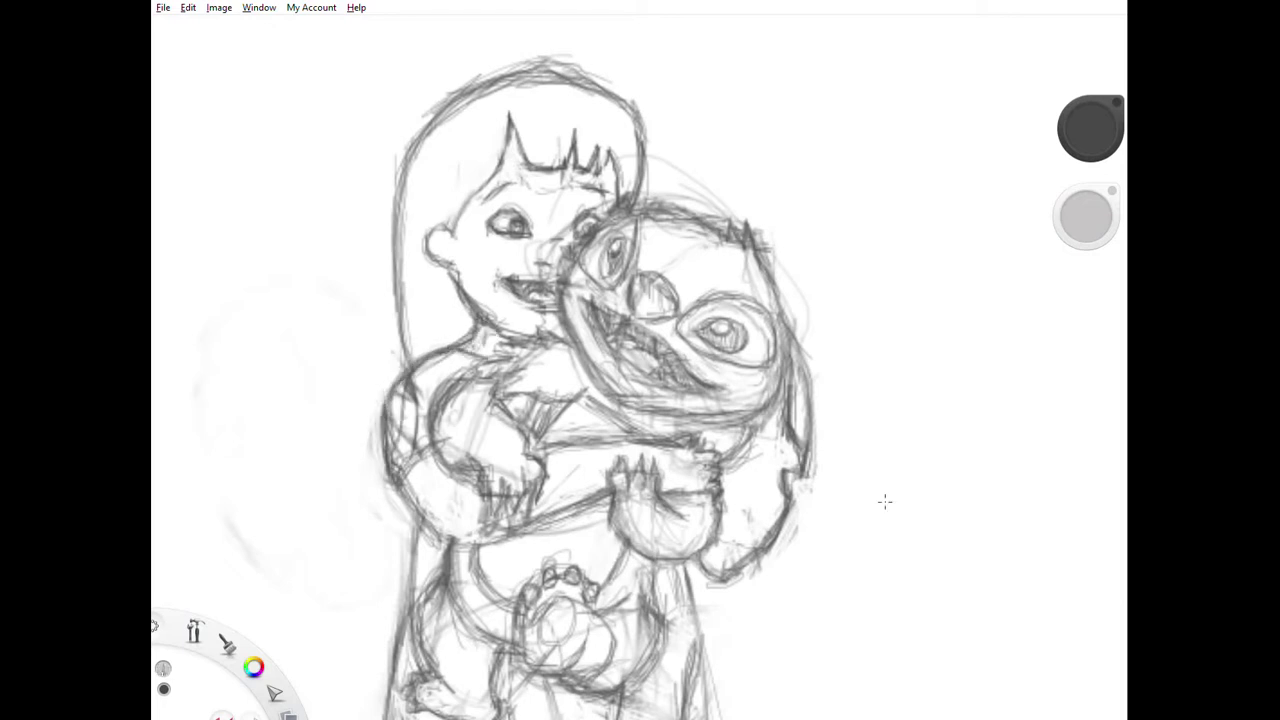
mouse_move(390, 418)
left_mouse_down()
mouse_move(410, 515)
mouse_move(390, 478)
left_mouse_up()
key("e")
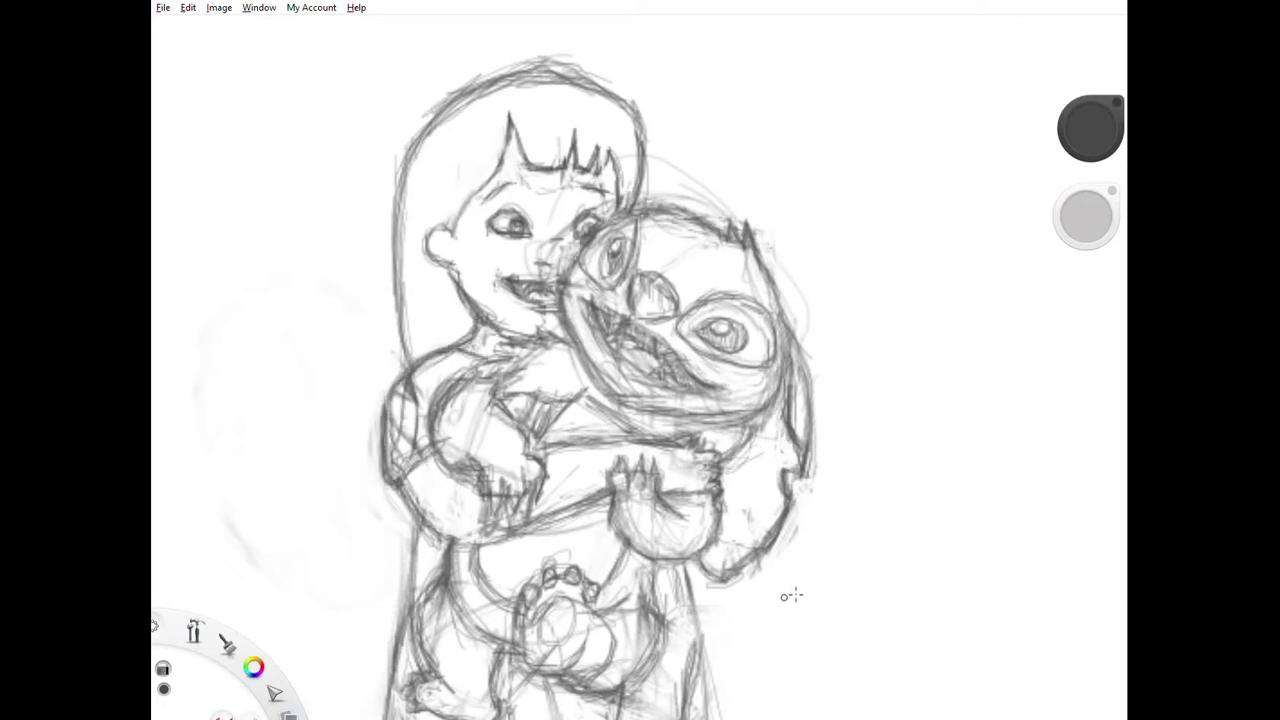
Step: Shorten the lower part of the girl's dress and move her legs and sandals up to match
key("ctrl+minus")
mouse_move(590, 350)
left_mouse_down()
mouse_move(720, 360)
mouse_move(600, 352)
left_mouse_up()
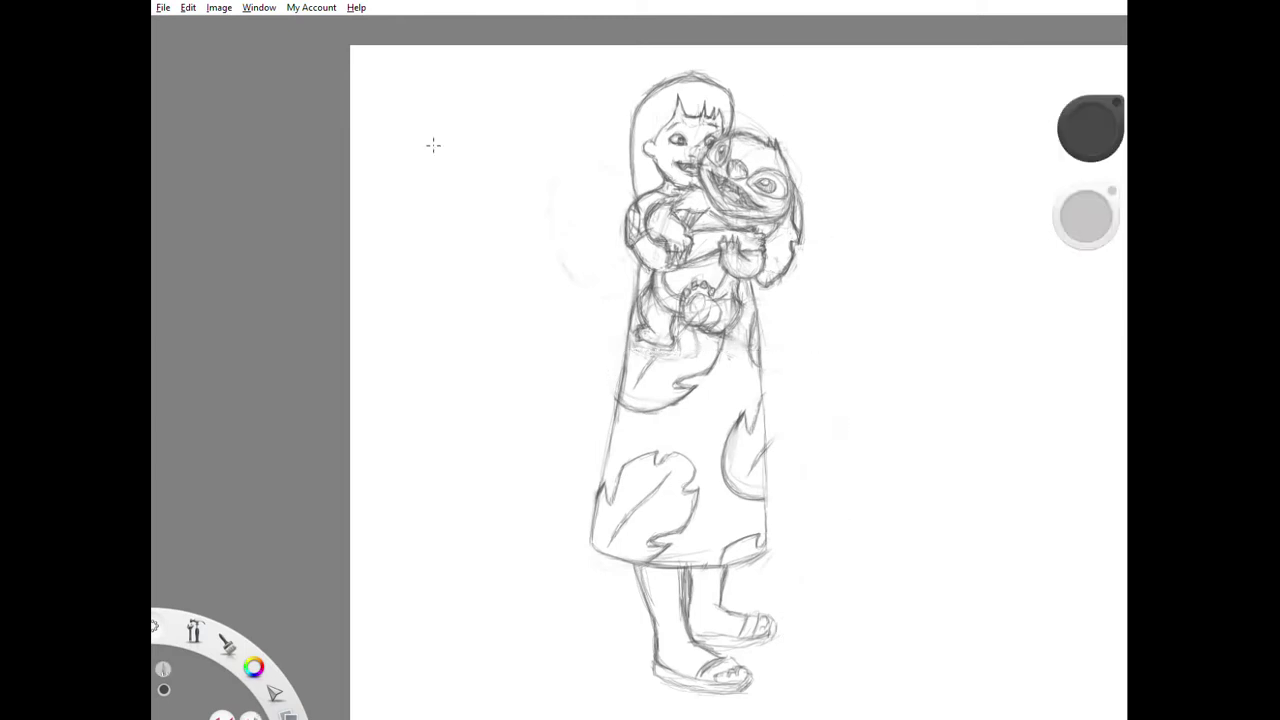
left_click_drag(882, 322, 882, 563)
left_click(713, 480)
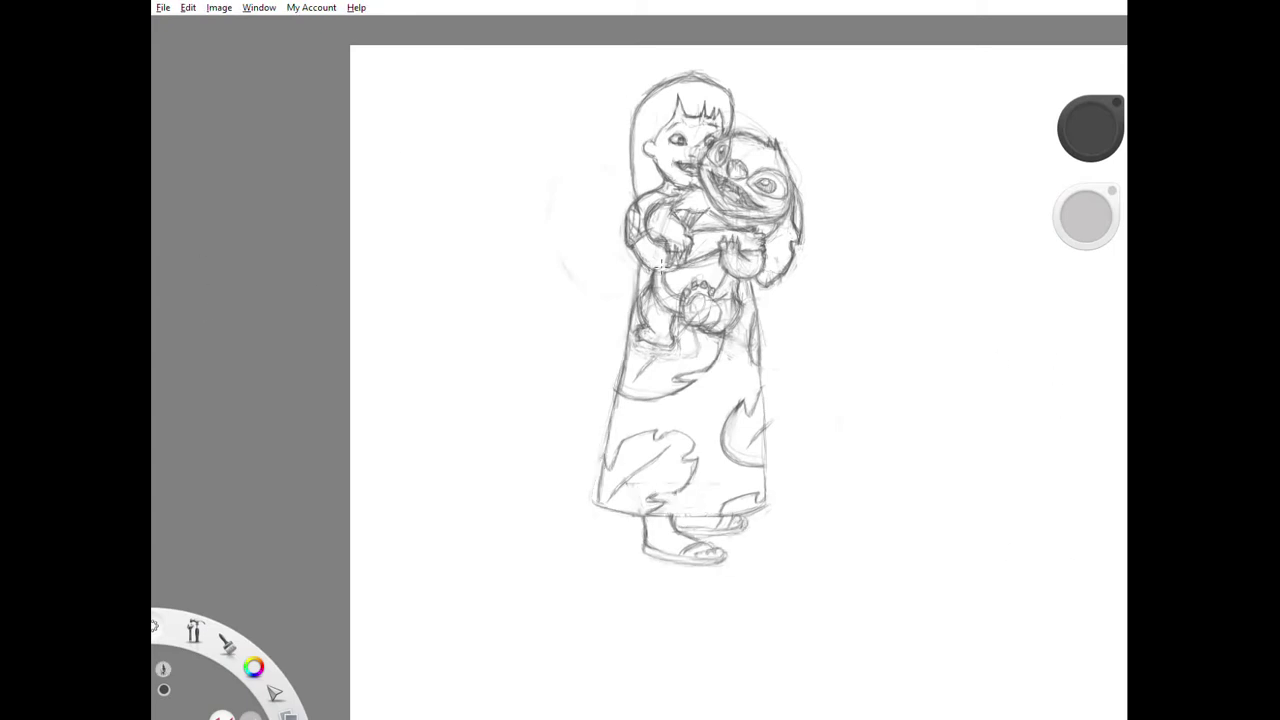
Step: Fill the dress area around the leaf shapes with red and paint the fill cleanly up to the leaf and dress outlines
left_click(1090, 127)
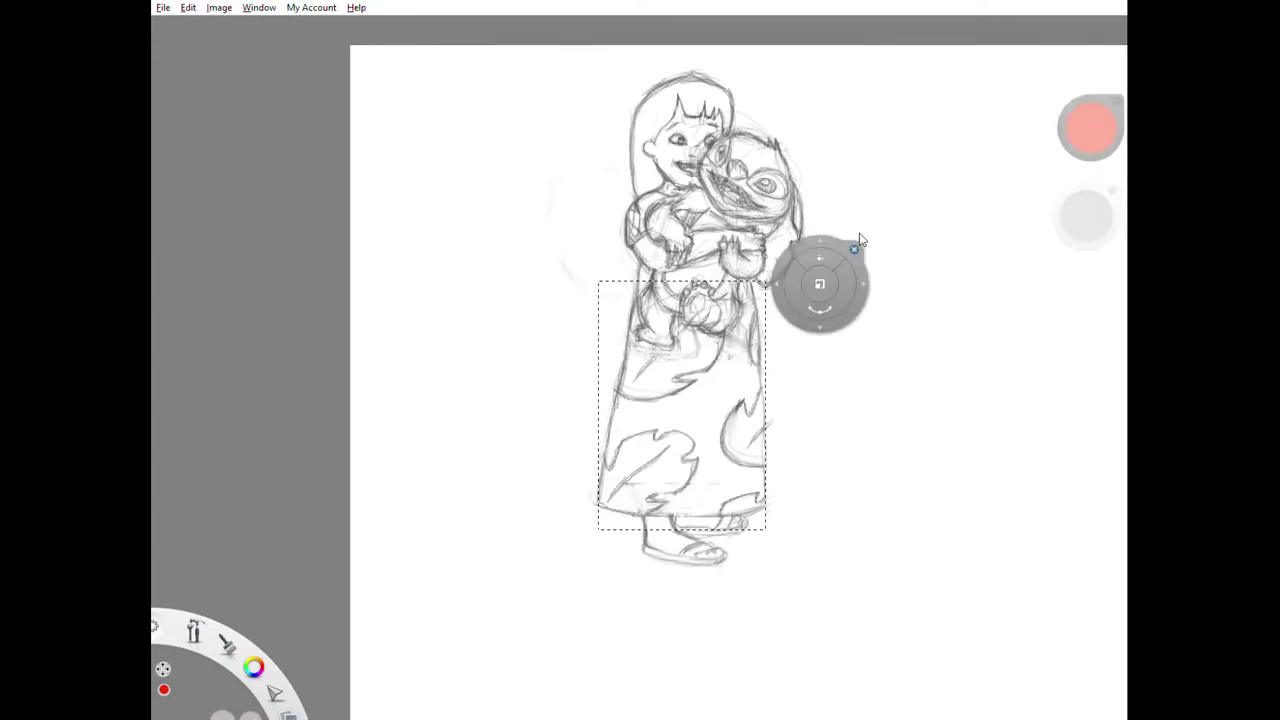
left_click(371, 63)
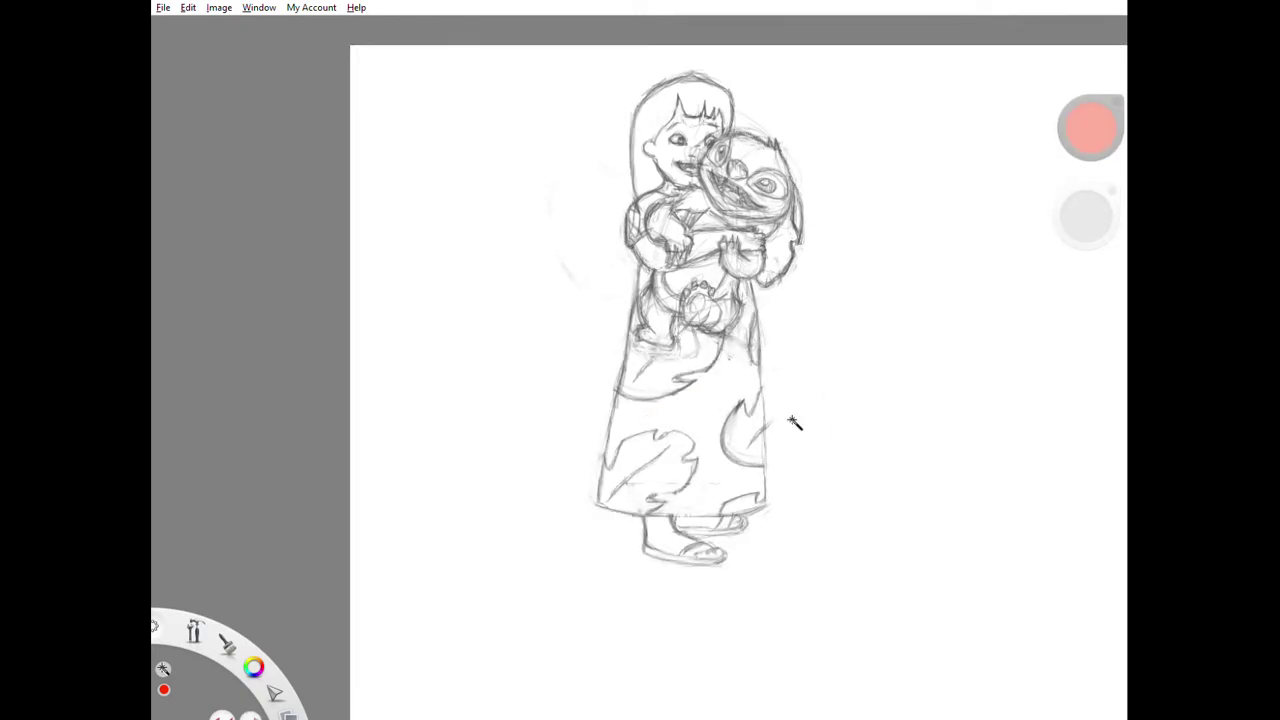
left_click(615, 430)
scroll(747, 446, "up", 5)
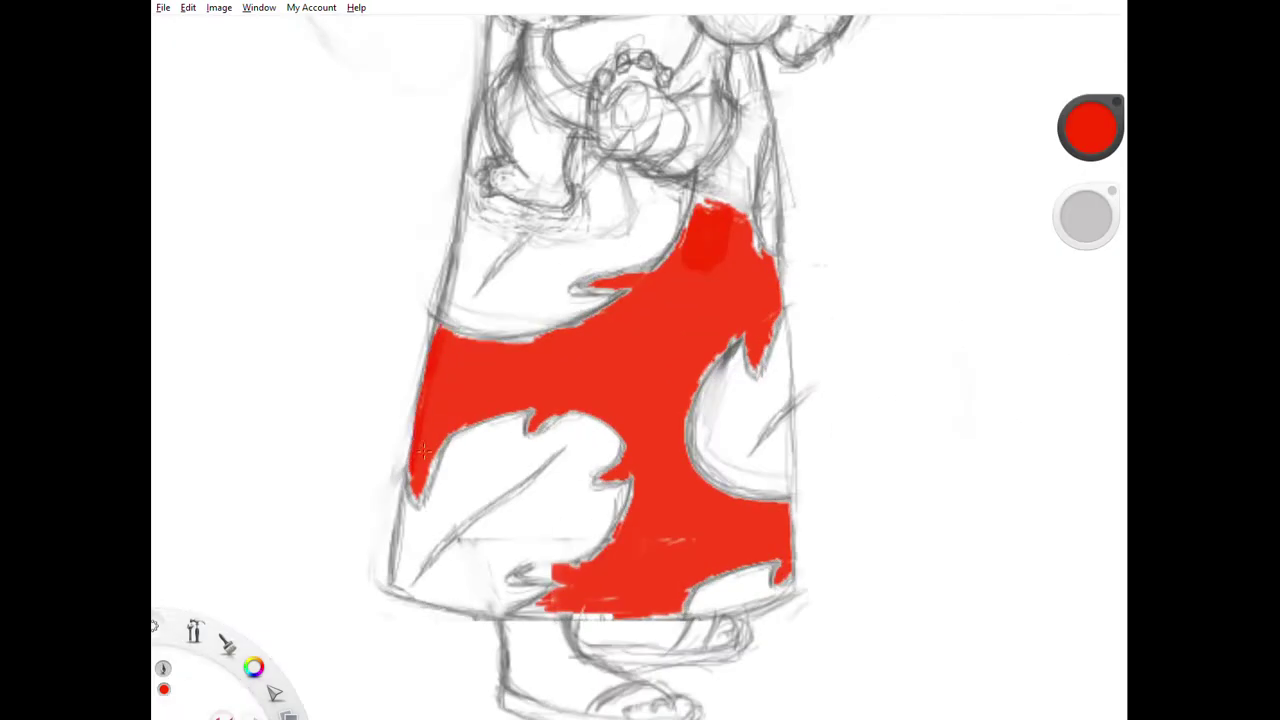
left_click_drag(412, 498, 557, 333)
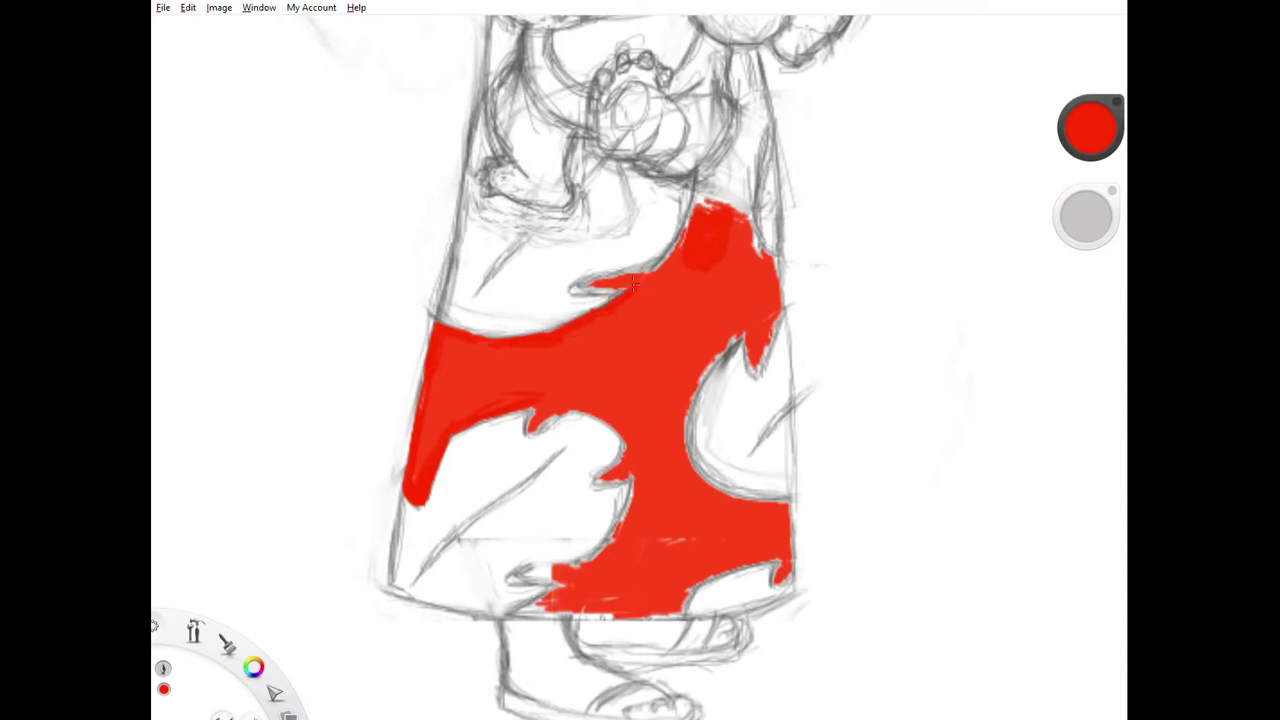
mouse_move(633, 286)
left_mouse_down()
mouse_move(698, 190)
mouse_move(733, 248)
left_mouse_up()
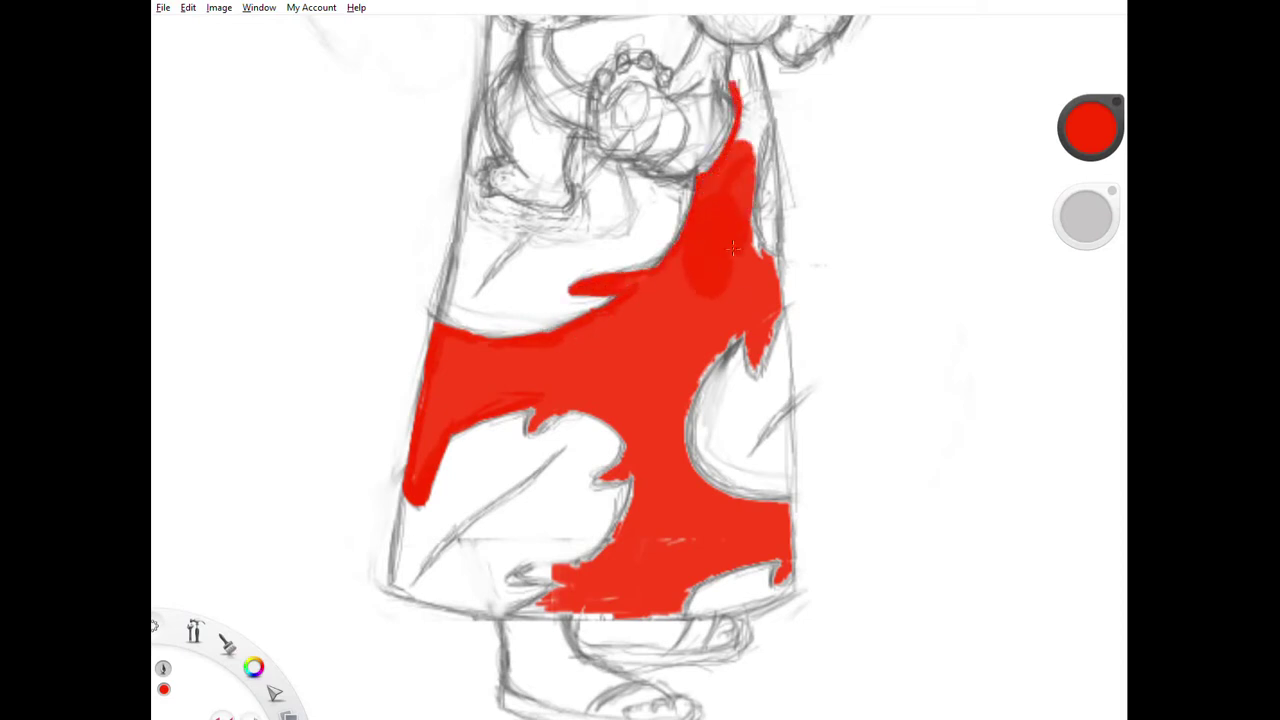
scroll(700, 250, "down", 5)
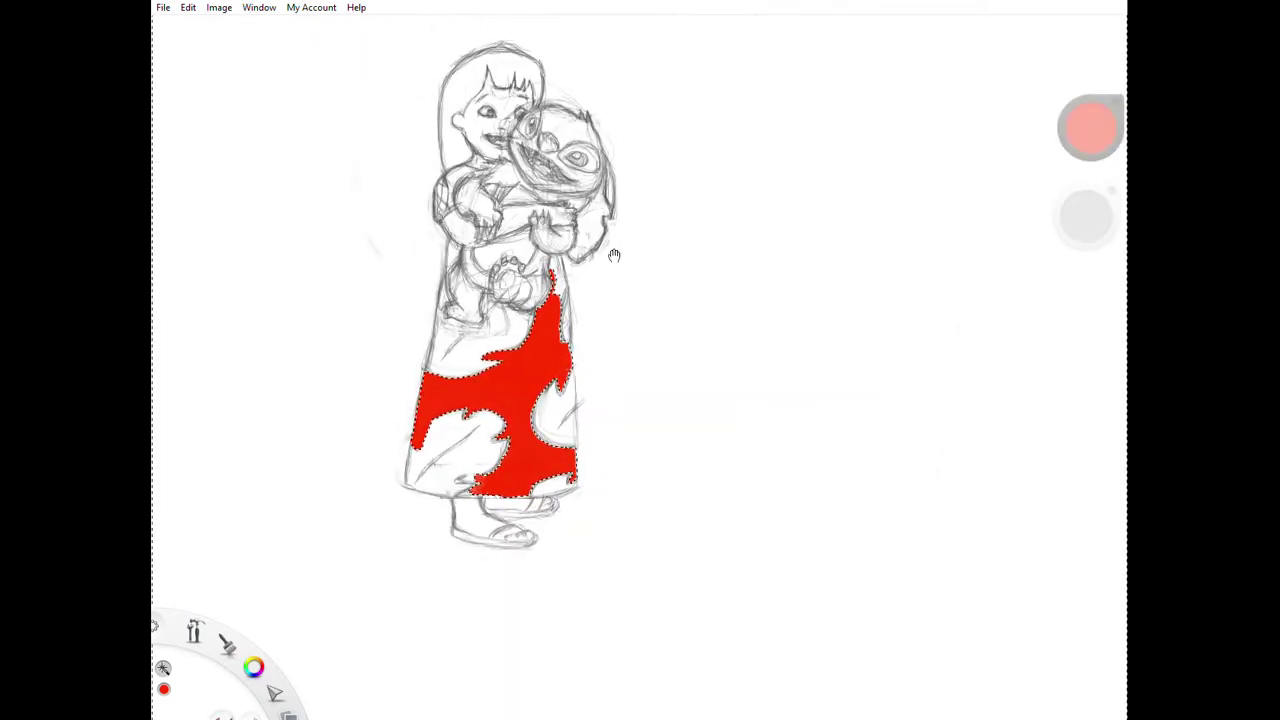
Step: Extend the red dress fill up to the creature's paw and even out its remaining edges
scroll(614, 255, "up", 5)
mouse_move(636, 213)
left_mouse_down()
mouse_move(563, 340)
mouse_move(728, 263)
left_mouse_up()
mouse_move(620, 350)
left_mouse_down()
mouse_move(500, 450)
mouse_move(530, 395)
left_mouse_up()
scroll(463, 23, "down", 5)
key("space")
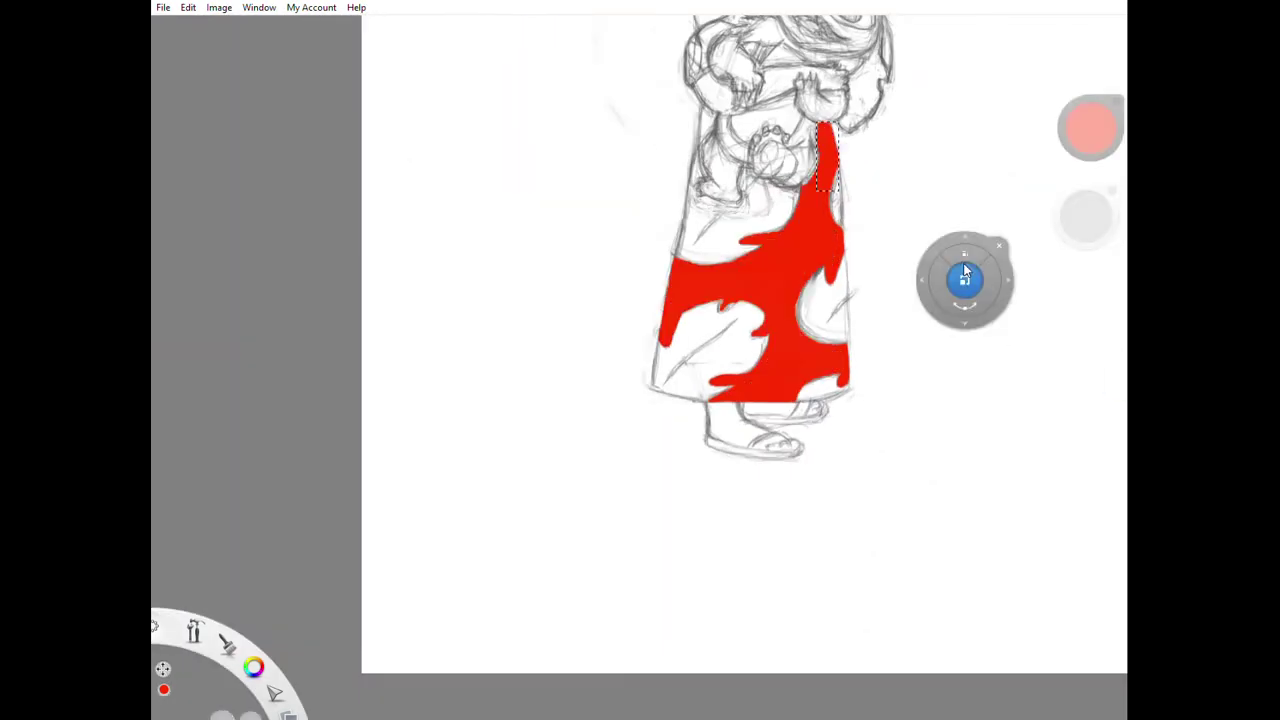
key("ctrl+z")
key("ctrl+y")
key("ctrl+z")
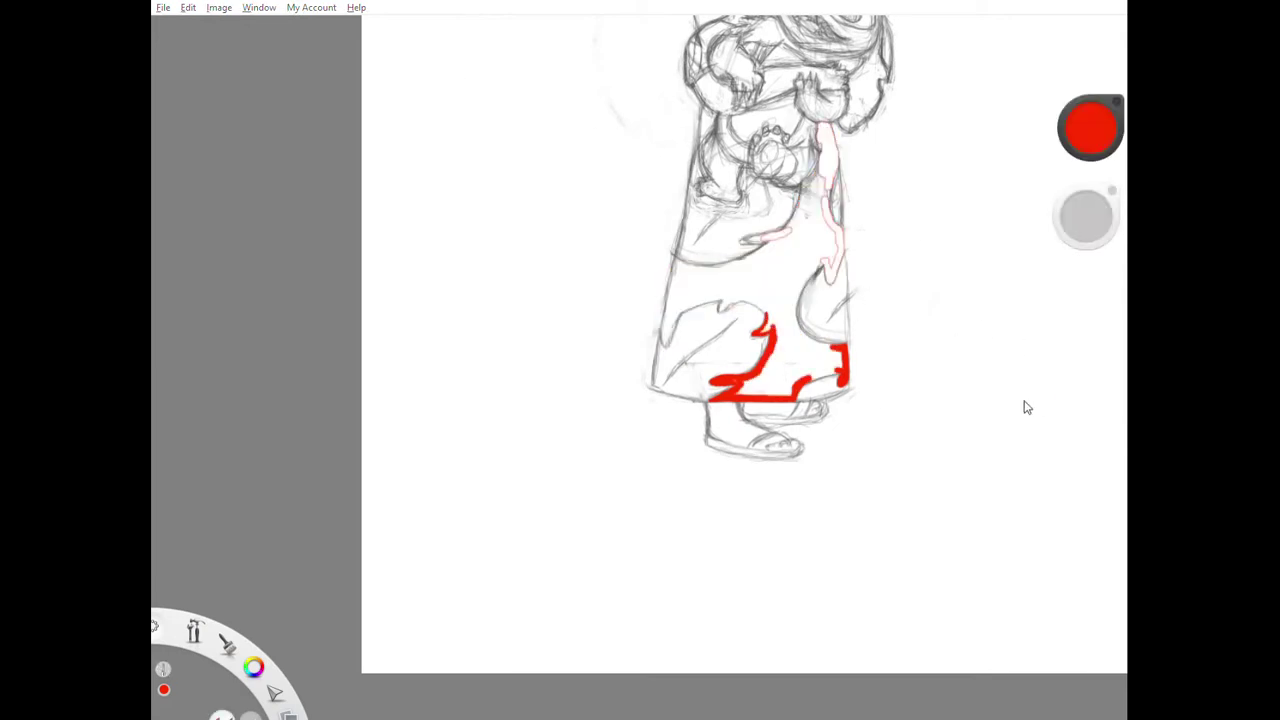
key("ctrl+y")
key("ctrl+z")
key("ctrl+y")
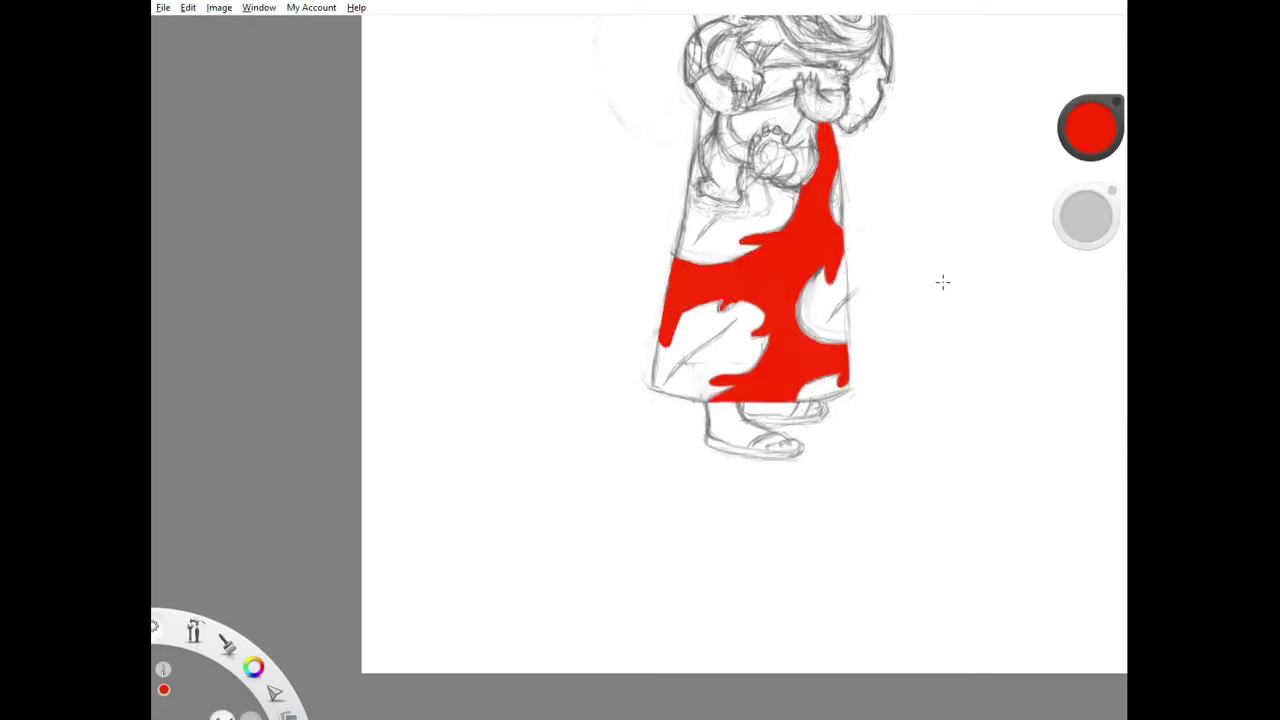
Step: Paint a tapered red diagonal vein on each of the three large dress leaves
scroll(780, 275, "up", 3)
mouse_move(572, 462)
left_mouse_down()
mouse_move(532, 512)
mouse_move(614, 434)
left_mouse_up()
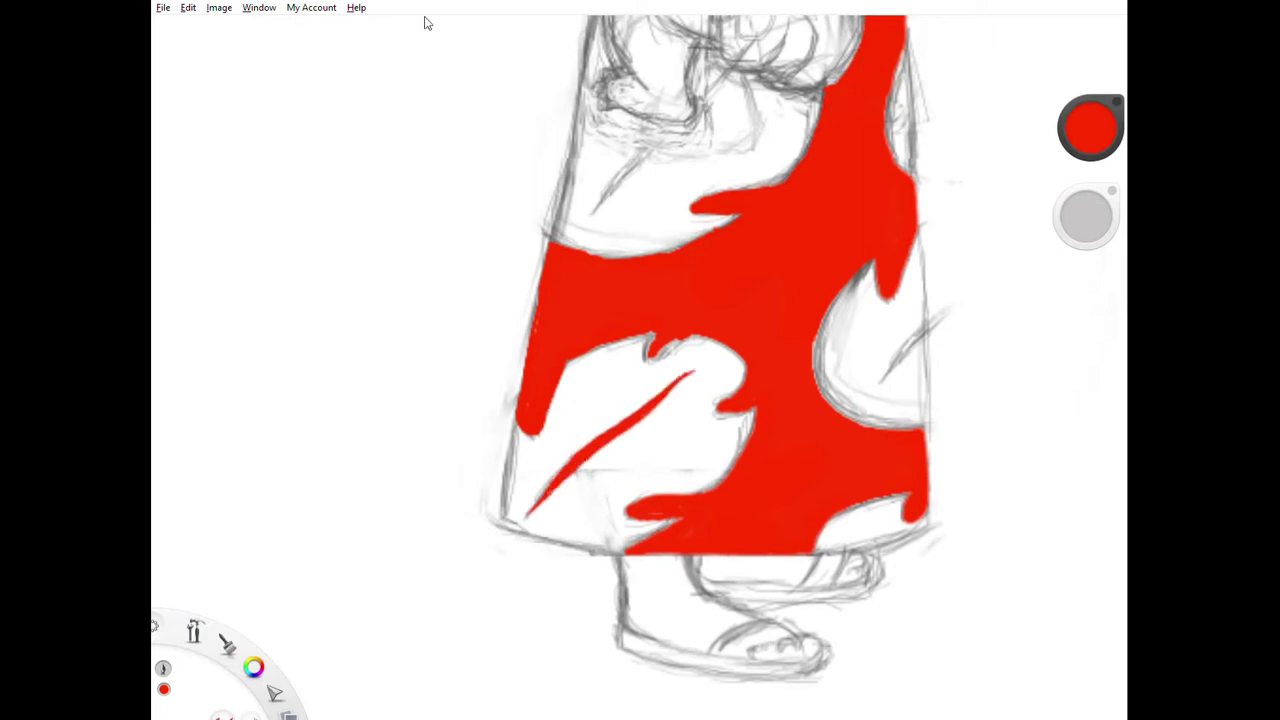
scroll(425, 22, "down", 2)
left_click_drag(745, 478, 790, 432)
left_click_drag(550, 345, 650, 258)
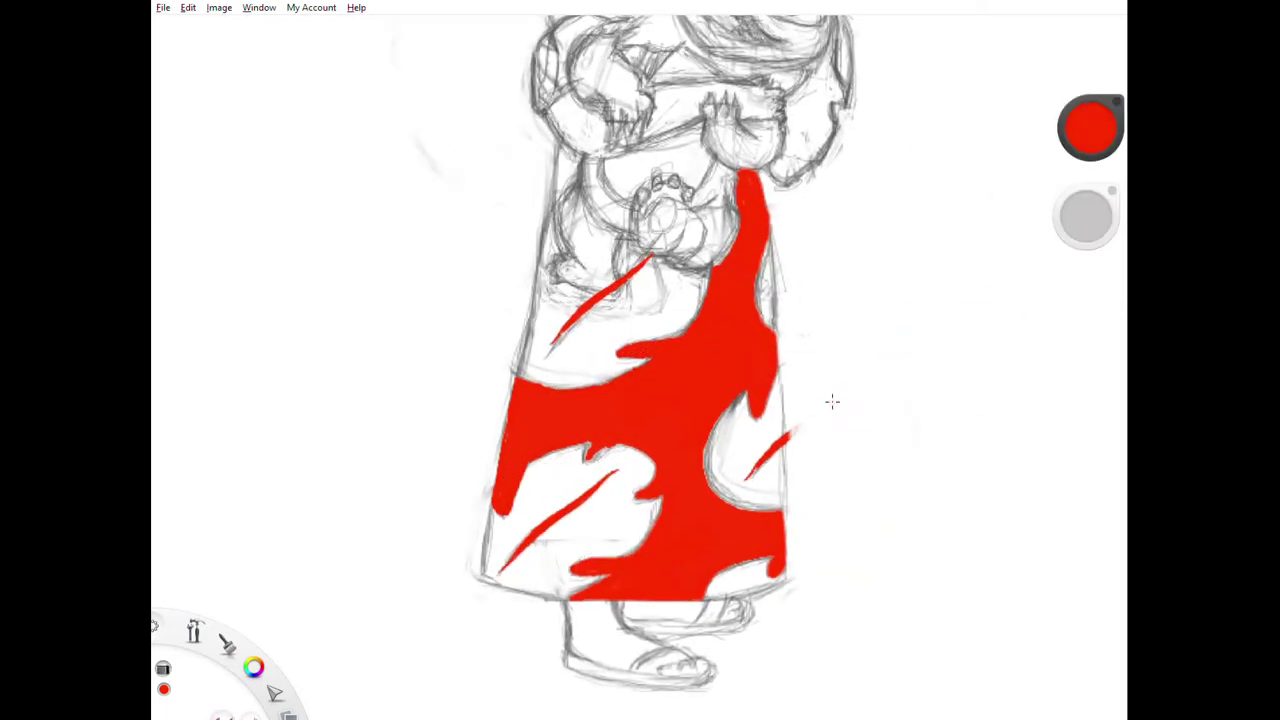
Step: Fill the leaf shapes on the dress with pale cream, leaving the red veins showing
scroll(877, 237, "down", 2)
left_click(986, 120, "alt")
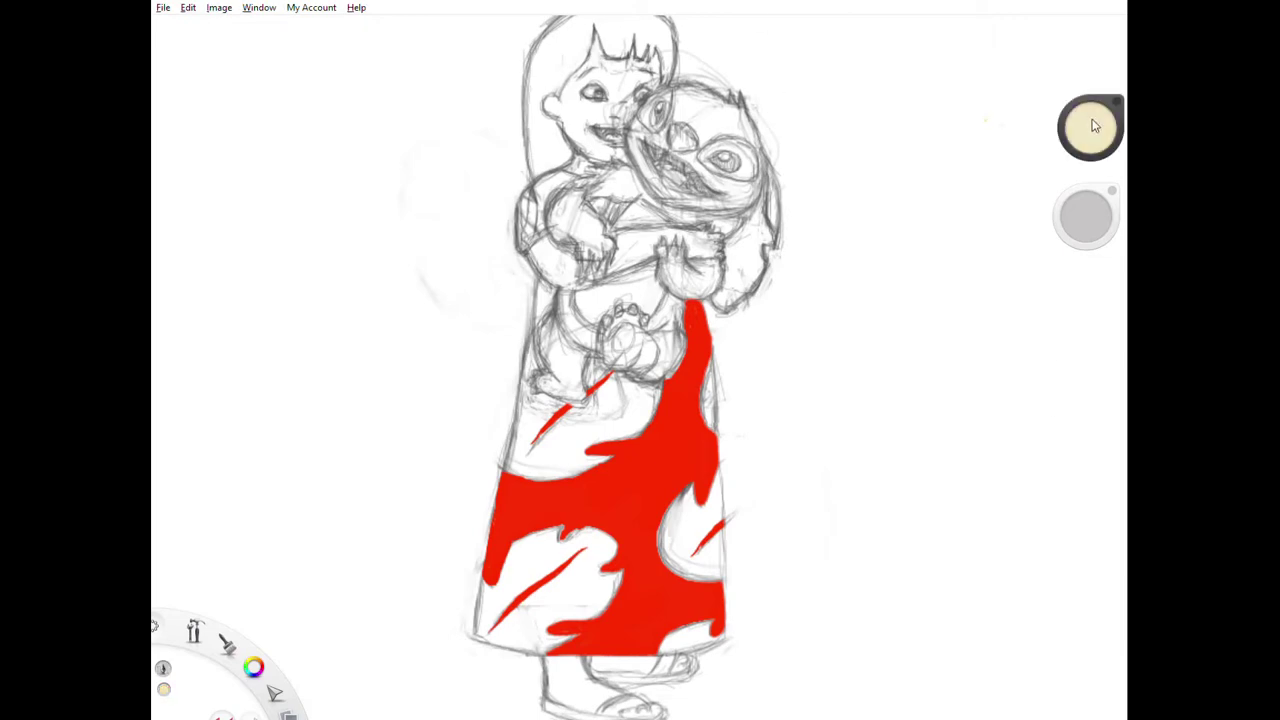
left_click(628, 551)
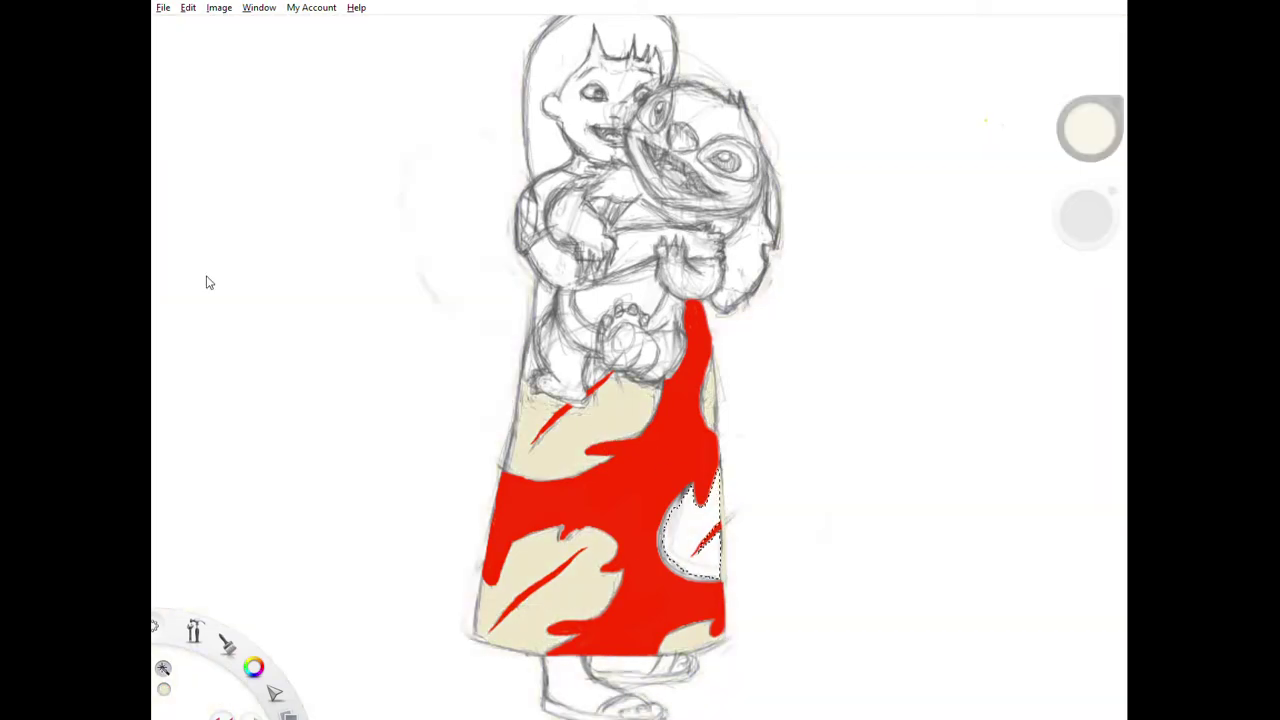
scroll(666, 620, "up", 3)
mouse_move(665, 385)
left_mouse_down()
mouse_move(723, 491)
mouse_move(676, 369)
mouse_move(680, 343)
mouse_move(750, 252)
left_mouse_up()
Step: Lengthen the side leaf's vein in red and clean up the lower leaves' edges in cream
left_click(805, 355, "alt")
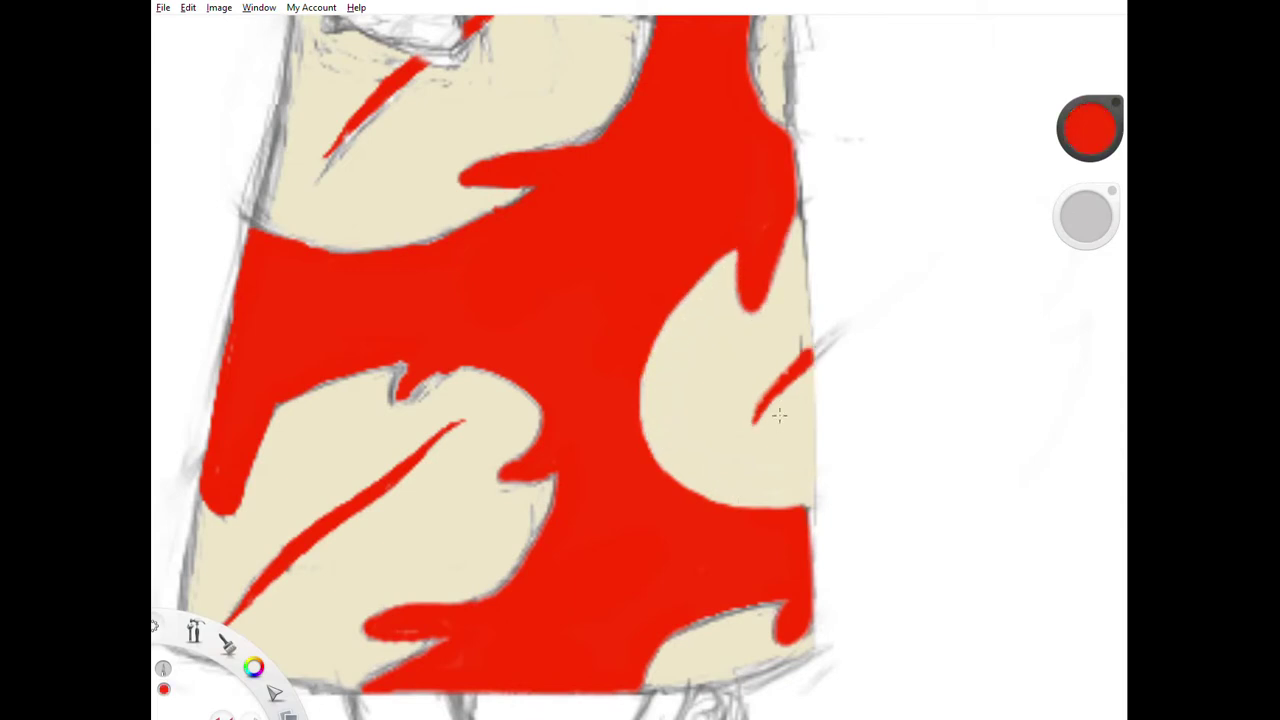
left_click_drag(808, 348, 735, 425)
left_click(732, 628, "alt")
mouse_move(650, 690)
left_mouse_down()
mouse_move(805, 660)
mouse_move(730, 618)
mouse_move(780, 600)
left_mouse_up()
left_click_drag(780, 605, 808, 650)
mouse_move(390, 400)
left_mouse_down()
mouse_move(415, 378)
mouse_move(507, 376)
left_mouse_up()
mouse_move(505, 480)
left_mouse_down()
mouse_move(550, 515)
mouse_move(452, 570)
left_mouse_up()
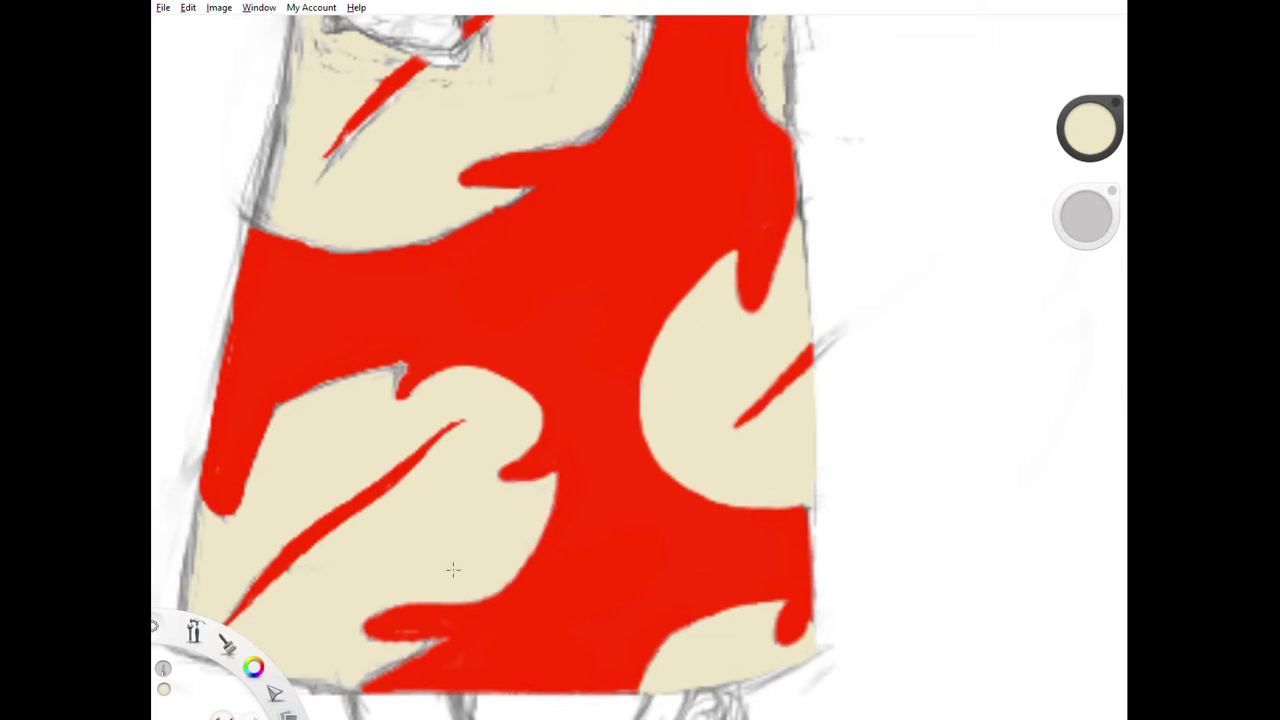
Step: Paint the girl's face, neck and arms tan, filling the gaps between the fringe spikes and around the eyes
scroll(518, 481, "down", 3)
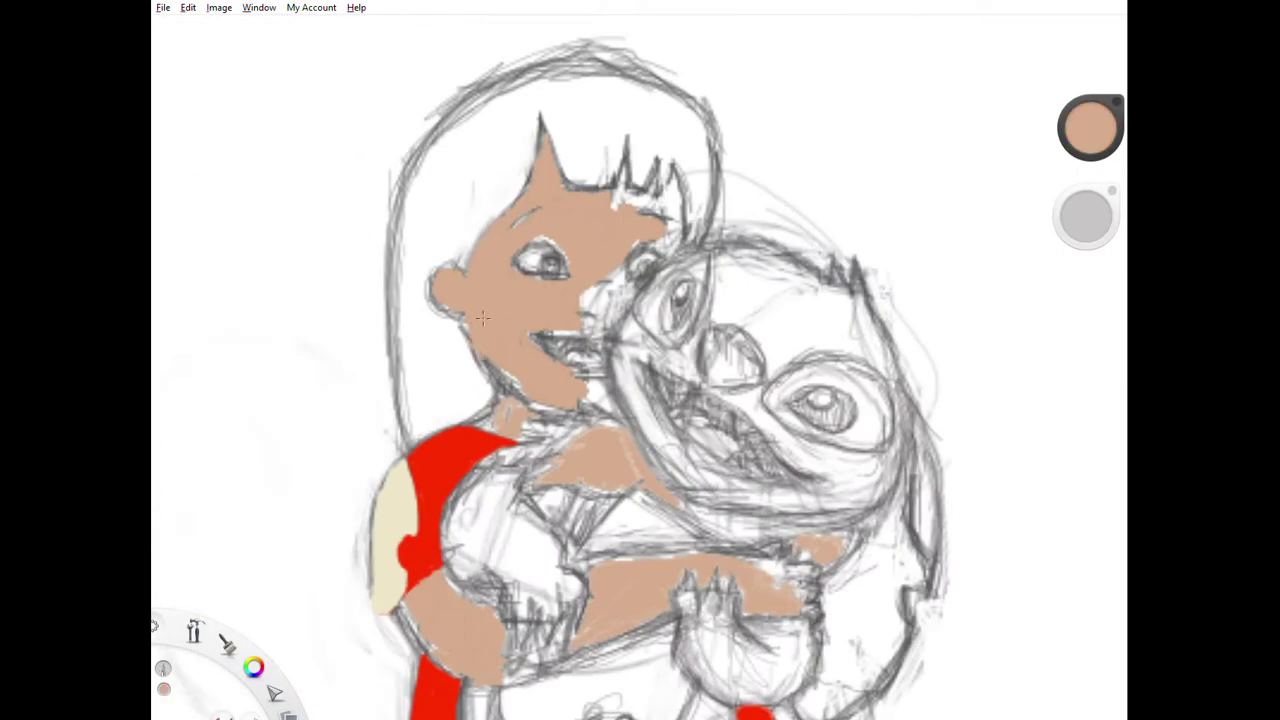
left_click_drag(573, 182, 628, 200)
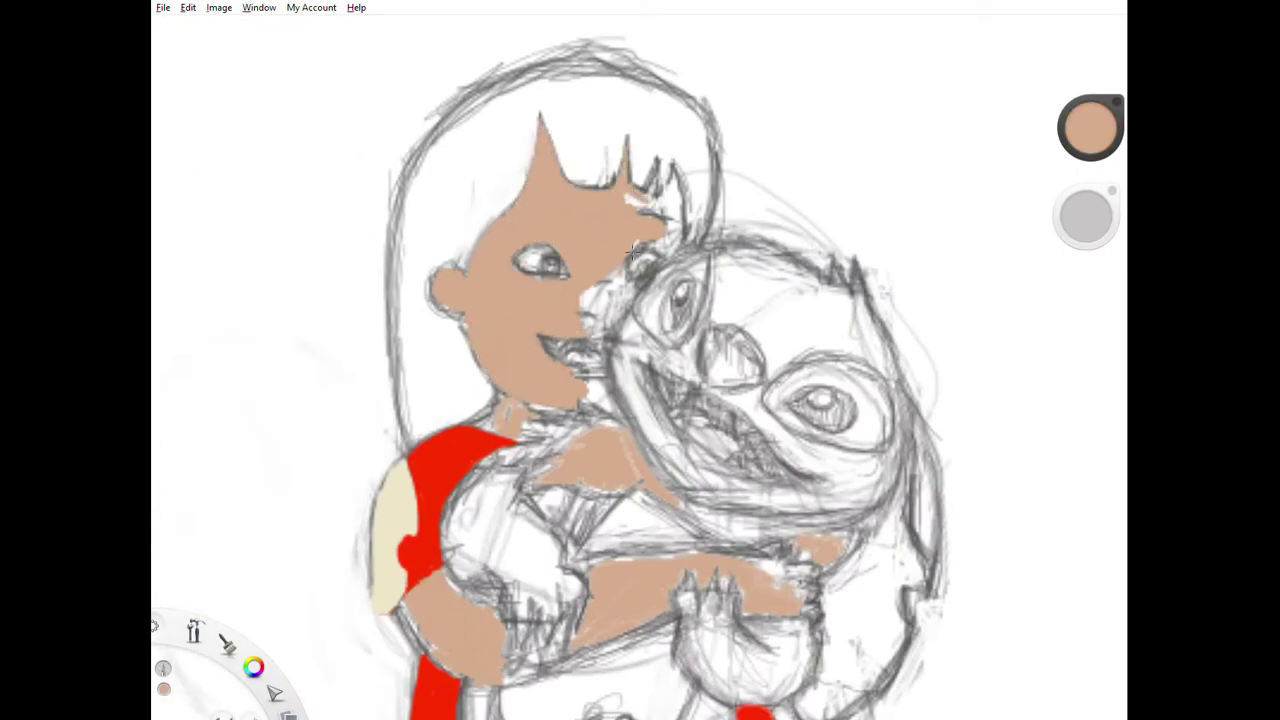
mouse_move(632, 252)
left_mouse_down()
mouse_move(660, 215)
mouse_move(672, 230)
mouse_move(615, 330)
mouse_move(595, 328)
mouse_move(610, 285)
left_mouse_up()
mouse_move(498, 424)
left_mouse_down()
mouse_move(560, 425)
mouse_move(636, 468)
mouse_move(538, 484)
left_mouse_up()
mouse_move(656, 484)
left_mouse_down()
mouse_move(840, 550)
mouse_move(720, 535)
mouse_move(850, 550)
left_mouse_up()
mouse_move(498, 660)
left_mouse_down()
mouse_move(590, 650)
mouse_move(509, 640)
left_mouse_up()
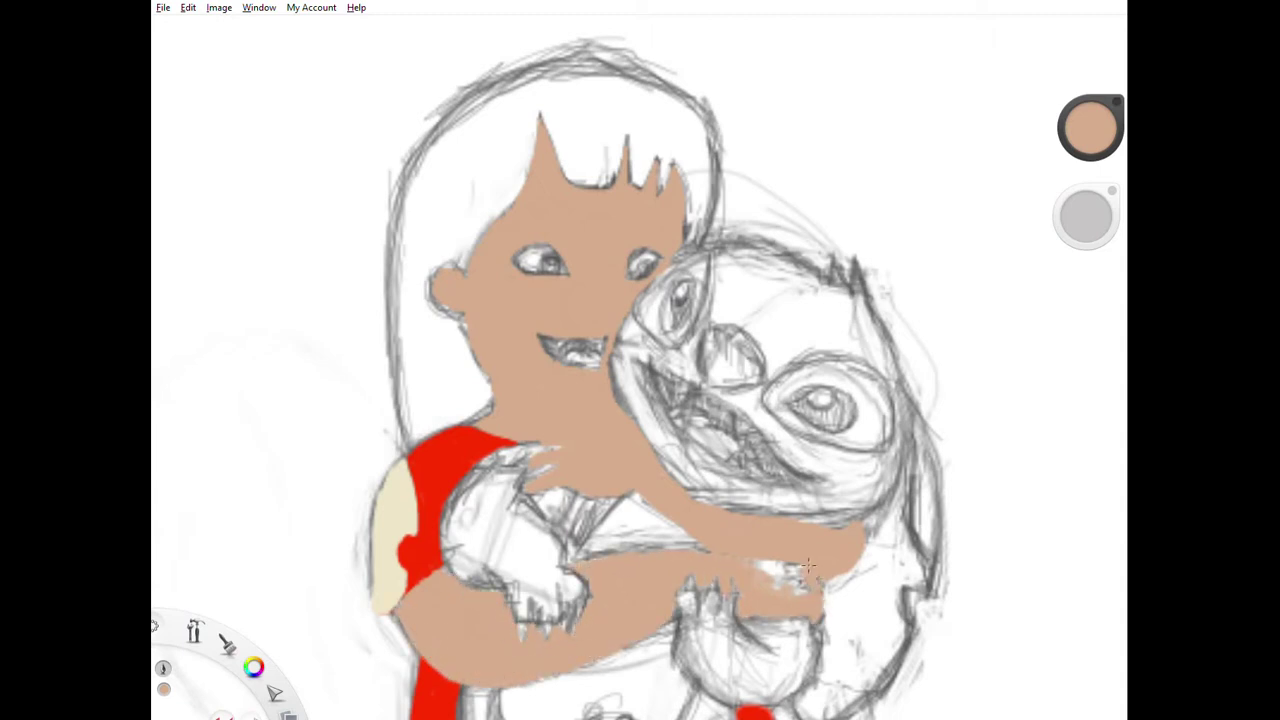
Step: Fill the girl's legs and feet with tan and paint rounded toes at the sandal openings
mouse_move(1091, 391)
left_mouse_down()
mouse_move(826, 345)
mouse_move(826, 160)
left_mouse_up()
left_click_drag(690, 565, 780, 560)
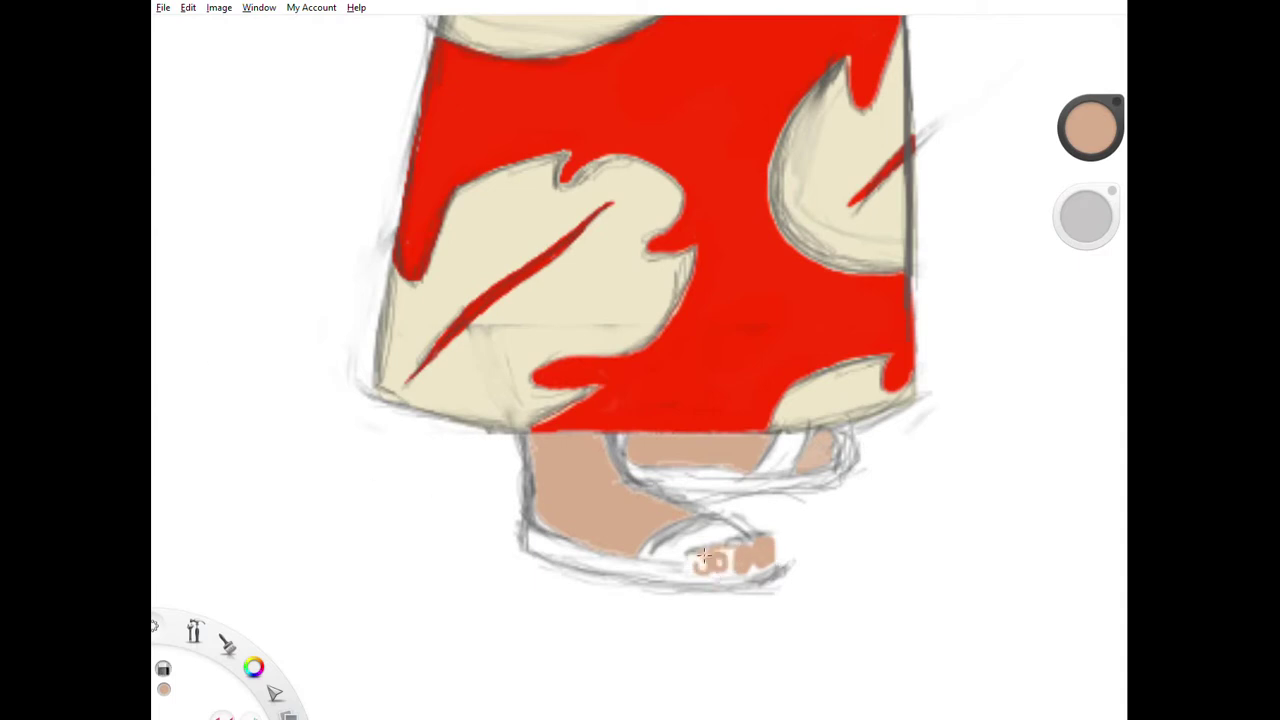
left_click_drag(700, 565, 750, 545)
mouse_move(528, 440)
left_mouse_down()
mouse_move(540, 530)
mouse_move(610, 552)
left_mouse_up()
mouse_move(605, 440)
left_mouse_down()
mouse_move(700, 500)
mouse_move(788, 421)
left_mouse_up()
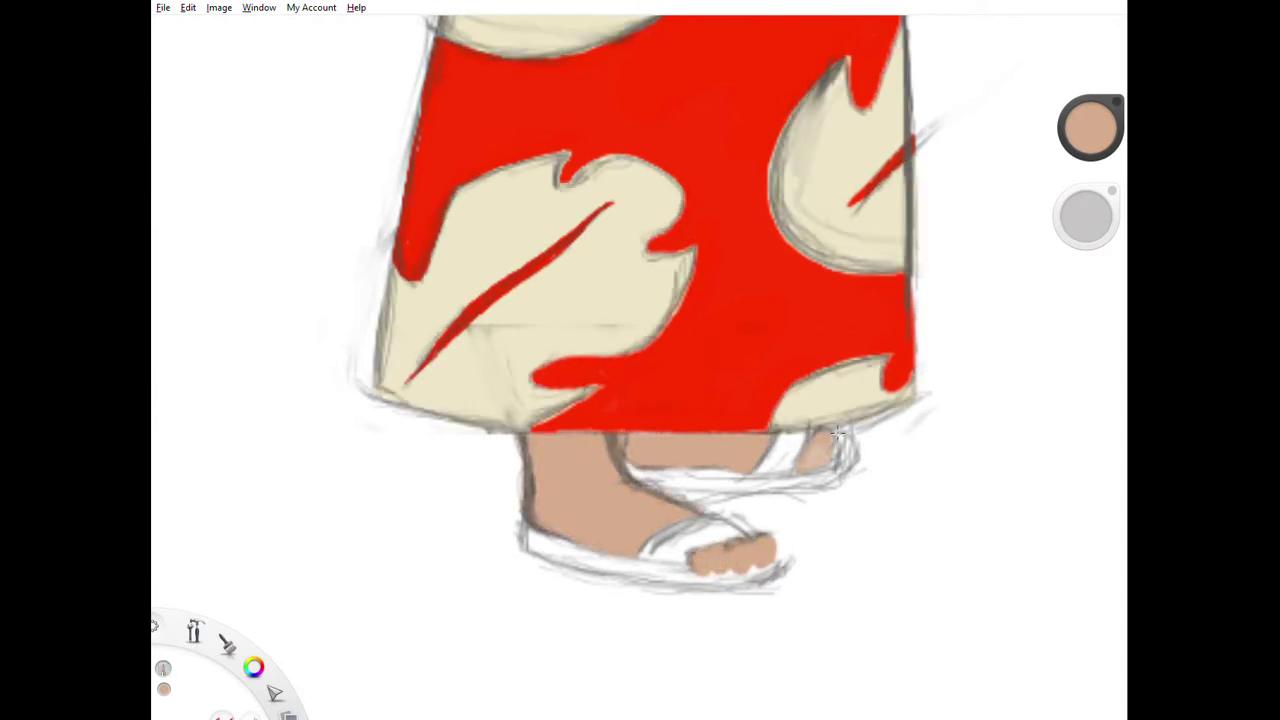
Step: Paint the soles and straps of both sandals dark navy and clean up around the feet with the tan skin colour
left_click_drag(1086, 126, 950, 321)
mouse_move(524, 540)
left_mouse_down()
mouse_move(672, 580)
mouse_move(784, 570)
left_mouse_up()
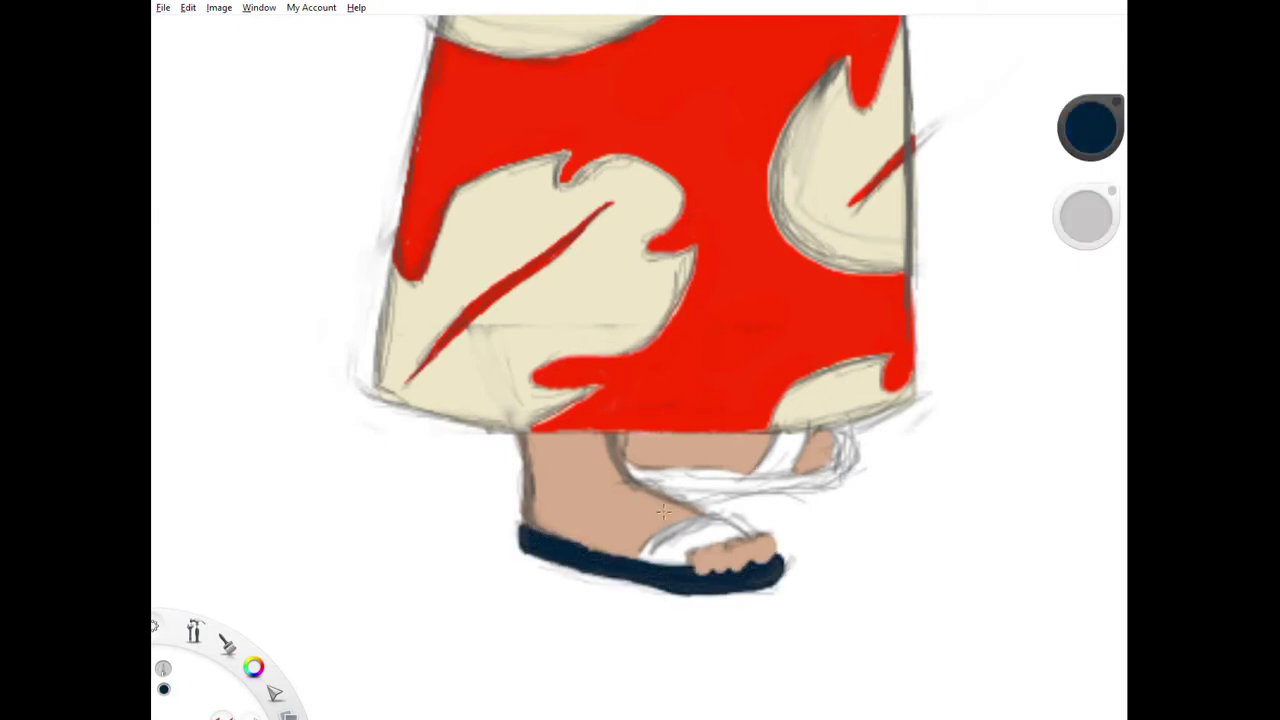
mouse_move(663, 511)
left_mouse_down()
mouse_move(720, 545)
mouse_move(680, 550)
mouse_move(700, 555)
left_mouse_up()
mouse_move(628, 468)
left_mouse_down()
mouse_move(828, 488)
mouse_move(845, 442)
mouse_move(795, 480)
mouse_move(640, 476)
left_mouse_up()
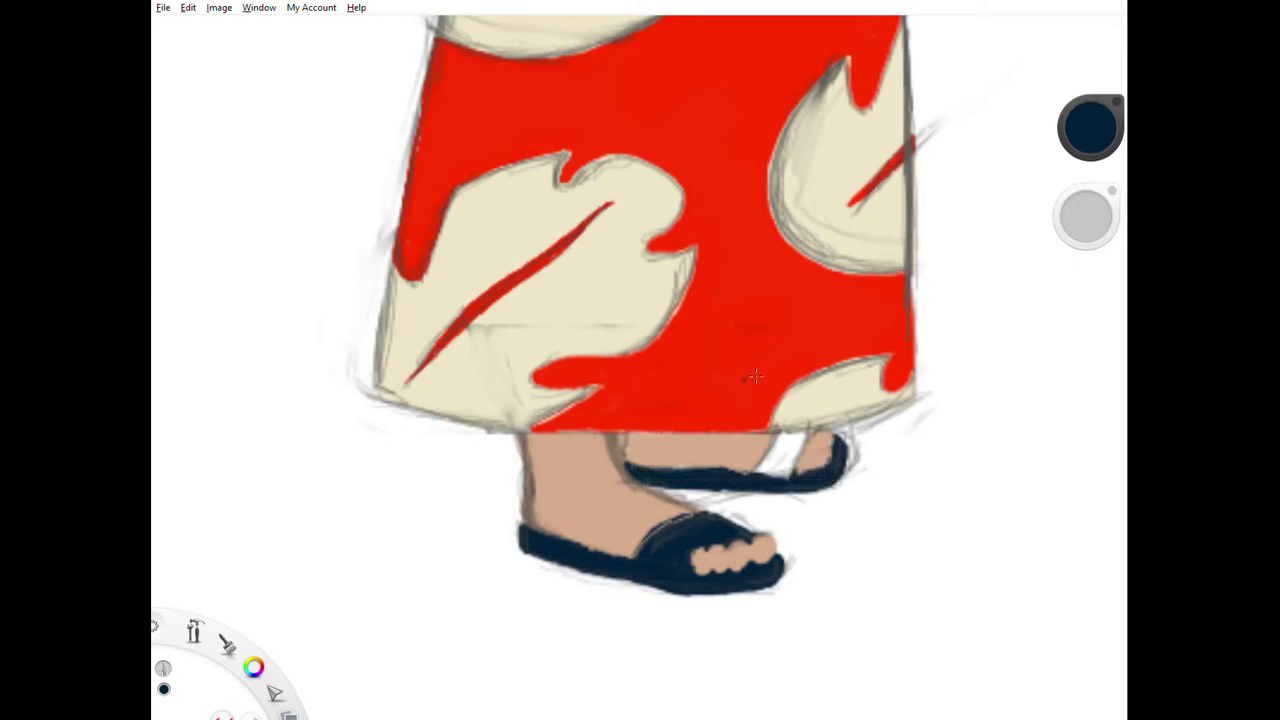
mouse_move(770, 440)
left_mouse_down()
mouse_move(815, 470)
mouse_move(800, 476)
left_mouse_up()
left_click_drag(760, 435, 825, 462)
left_click(698, 404, "alt")
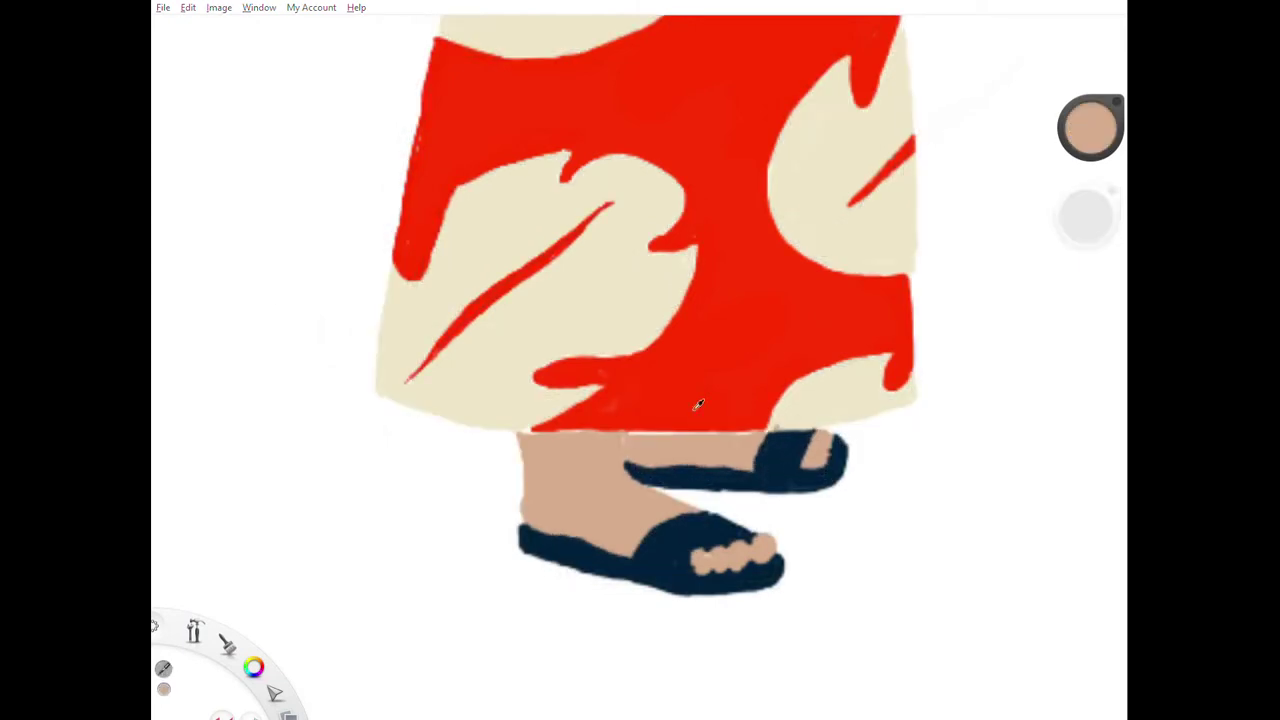
Step: Paint the girl's hair solid black out to its sketched outline, including the fringe and the strands behind her ear
scroll(698, 404, "down", 5)
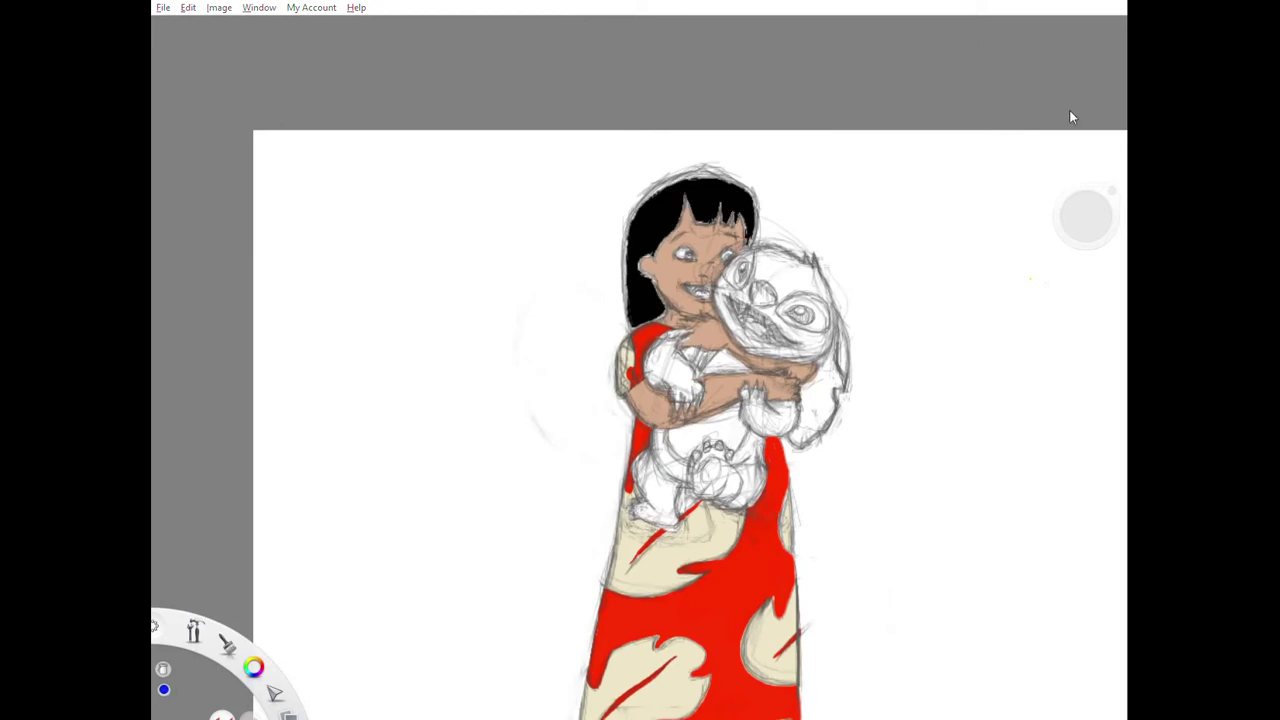
scroll(710, 195, "up", 5)
left_click(600, 230, "alt")
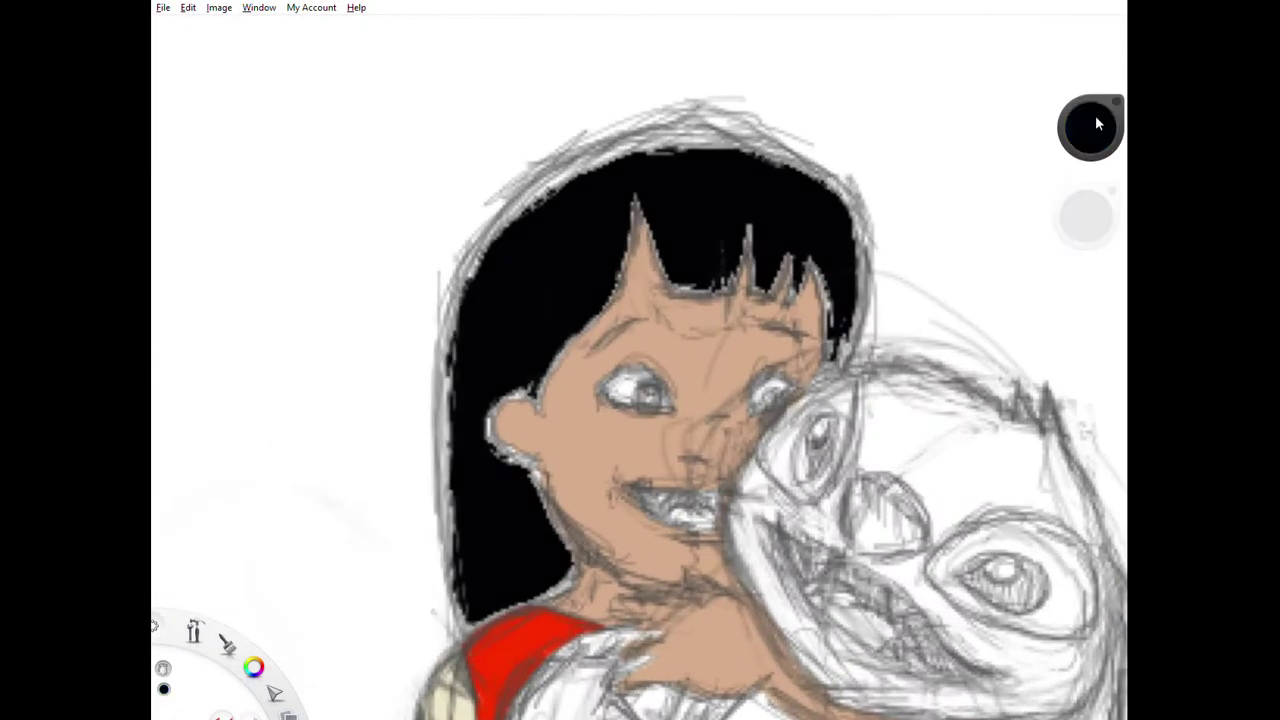
mouse_move(520, 460)
left_mouse_down()
mouse_move(490, 415)
mouse_move(560, 360)
mouse_move(720, 285)
mouse_move(810, 290)
mouse_move(840, 370)
mouse_move(862, 220)
mouse_move(760, 130)
mouse_move(729, 144)
left_mouse_up()
left_click_drag(482, 256, 442, 655)
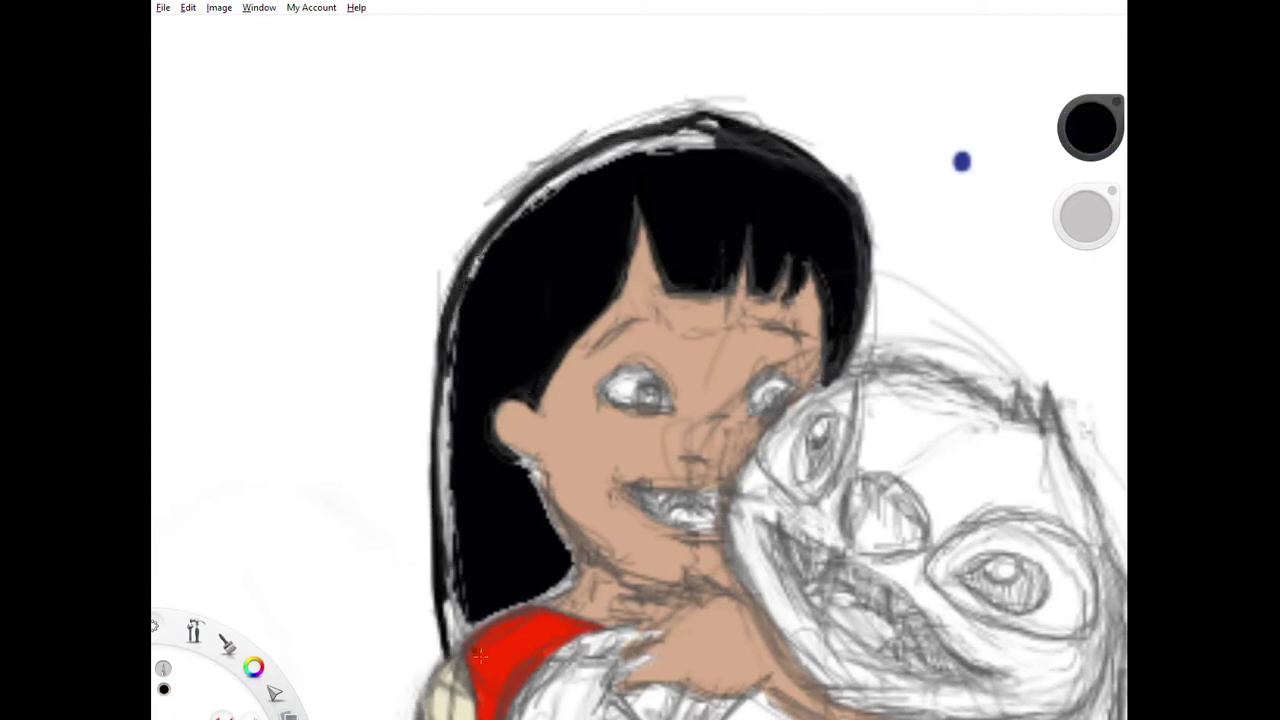
left_click_drag(504, 503, 570, 598)
mouse_move(450, 640)
left_mouse_down()
mouse_move(540, 180)
mouse_move(720, 112)
left_mouse_up()
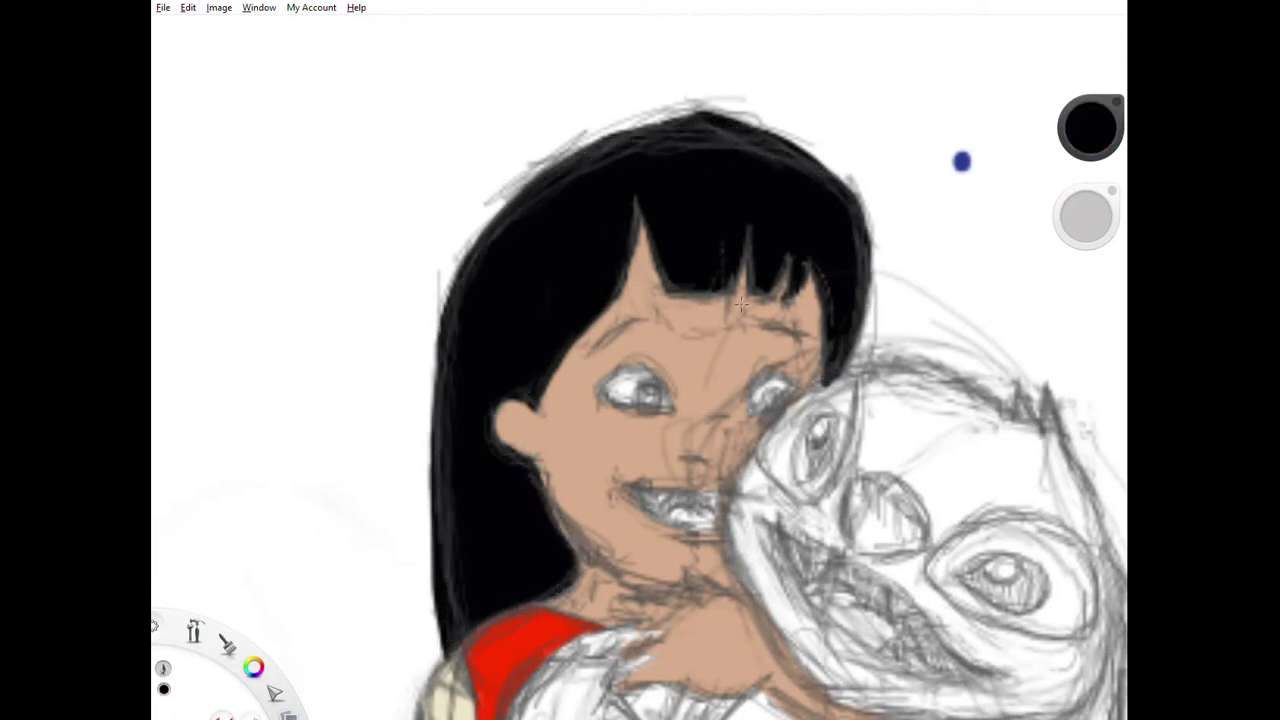
mouse_move(845, 212)
left_mouse_down()
mouse_move(880, 284)
mouse_move(856, 364)
left_mouse_up()
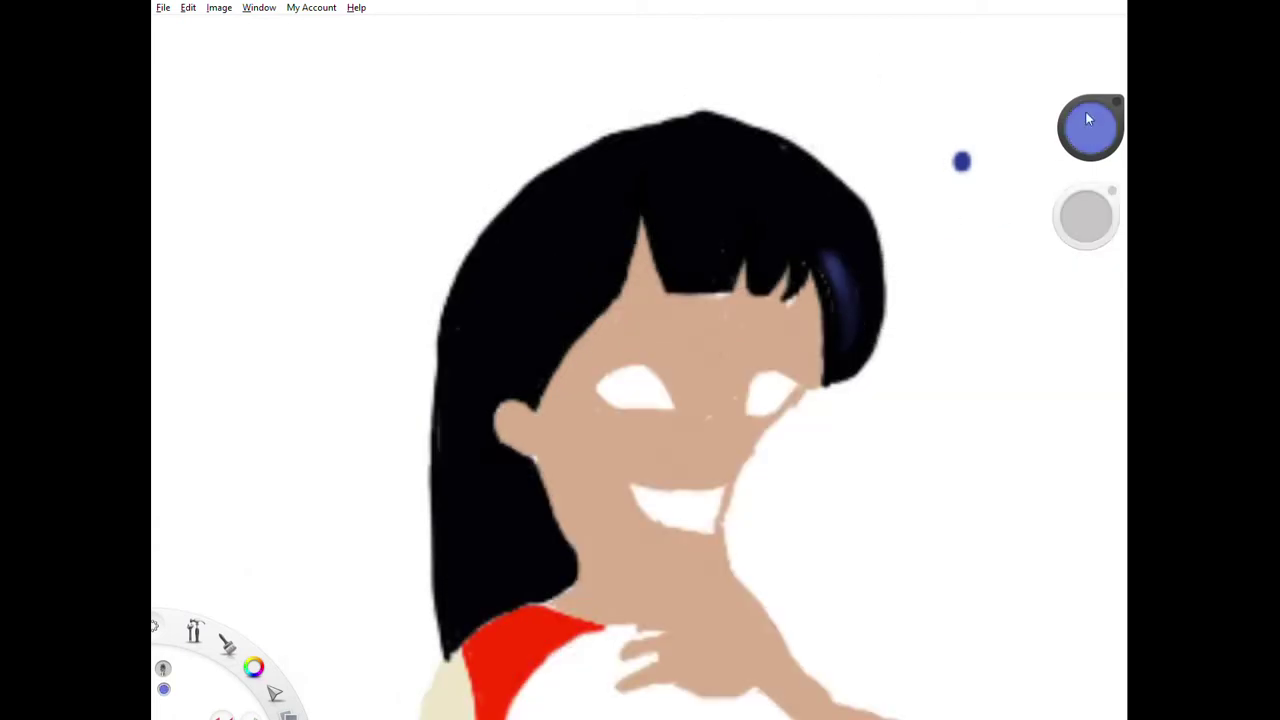
Step: Add soft blue highlight strokes to the girl's black hair at the crown, fringe, temple and below the ear
mouse_move(850, 300)
left_mouse_down()
mouse_move(833, 241)
mouse_move(850, 330)
left_mouse_up()
left_click_drag(540, 490, 510, 600)
left_click_drag(515, 460, 490, 530)
left_click_drag(555, 335, 515, 390)
left_click_drag(810, 175, 790, 255)
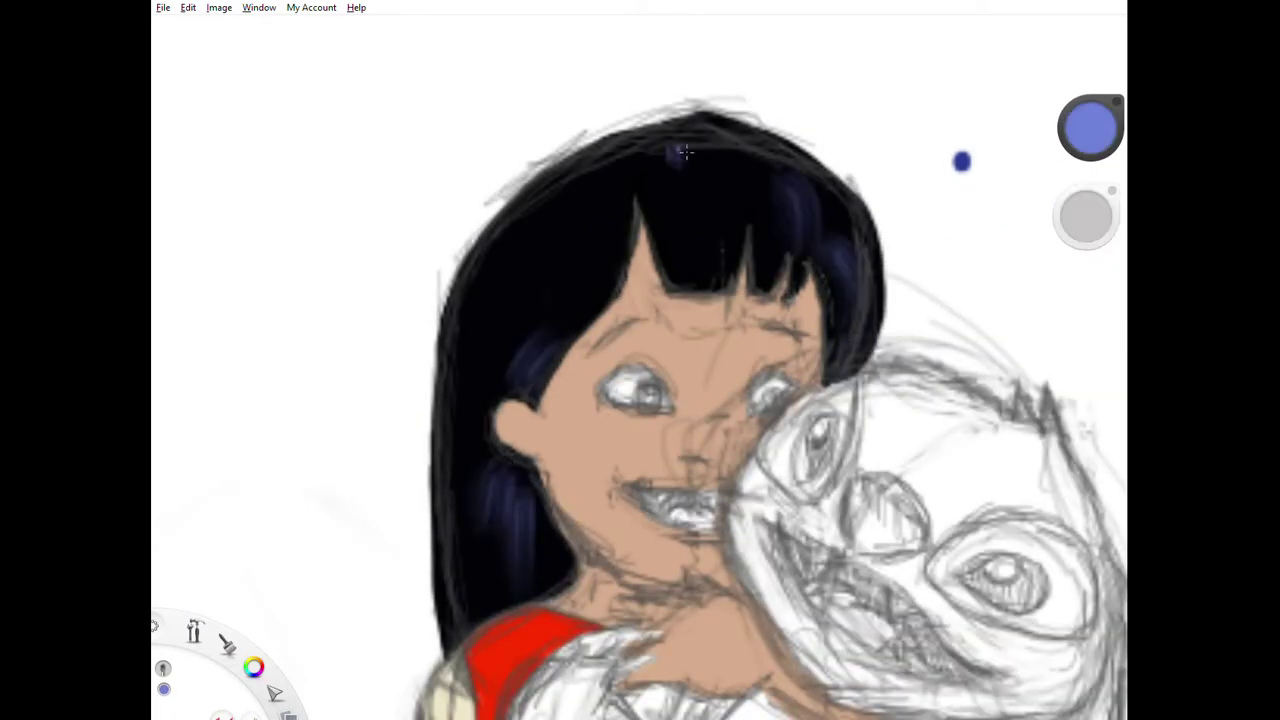
left_click_drag(600, 170, 530, 215)
left_click_drag(830, 250, 848, 233)
Step: Fill the creature's face, arms, legs and feet with medium blue and cover the gaps along the sketch lines
left_click_drag(514, 503, 359, 233)
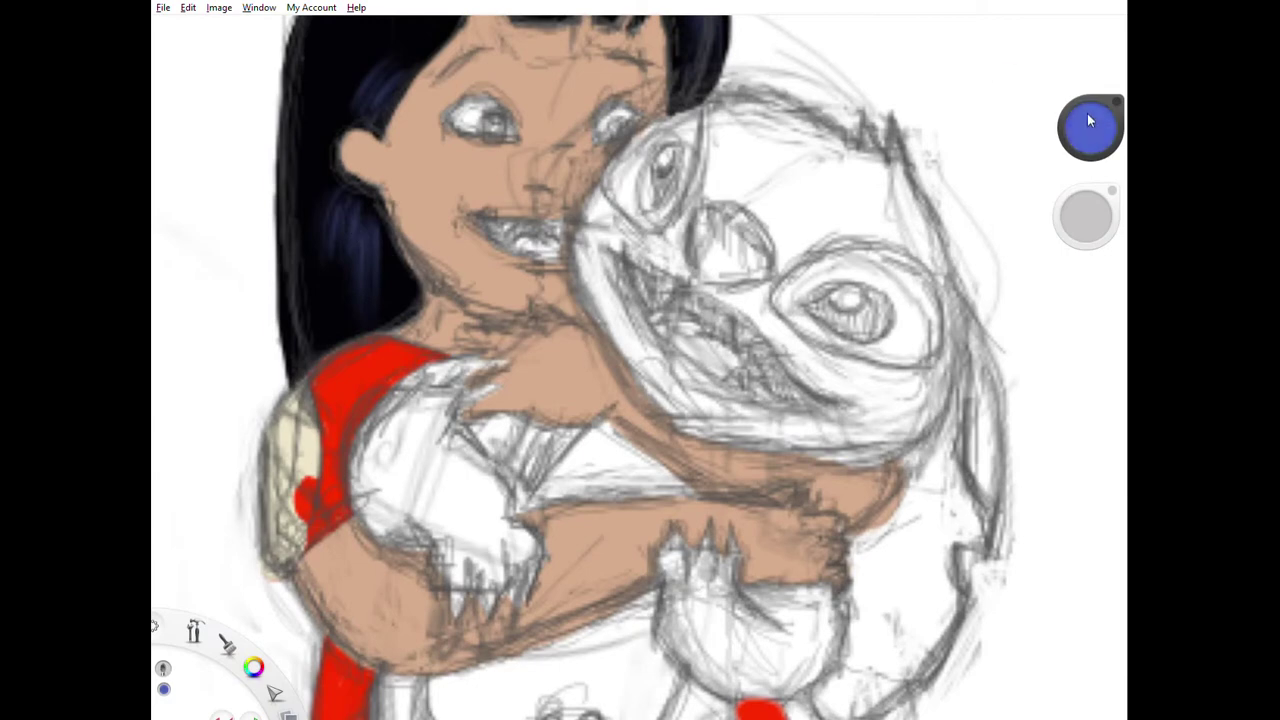
left_click_drag(820, 180, 760, 380)
left_click_drag(460, 430, 690, 320)
left_click_drag(600, 560, 610, 260)
left_click_drag(480, 450, 760, 520)
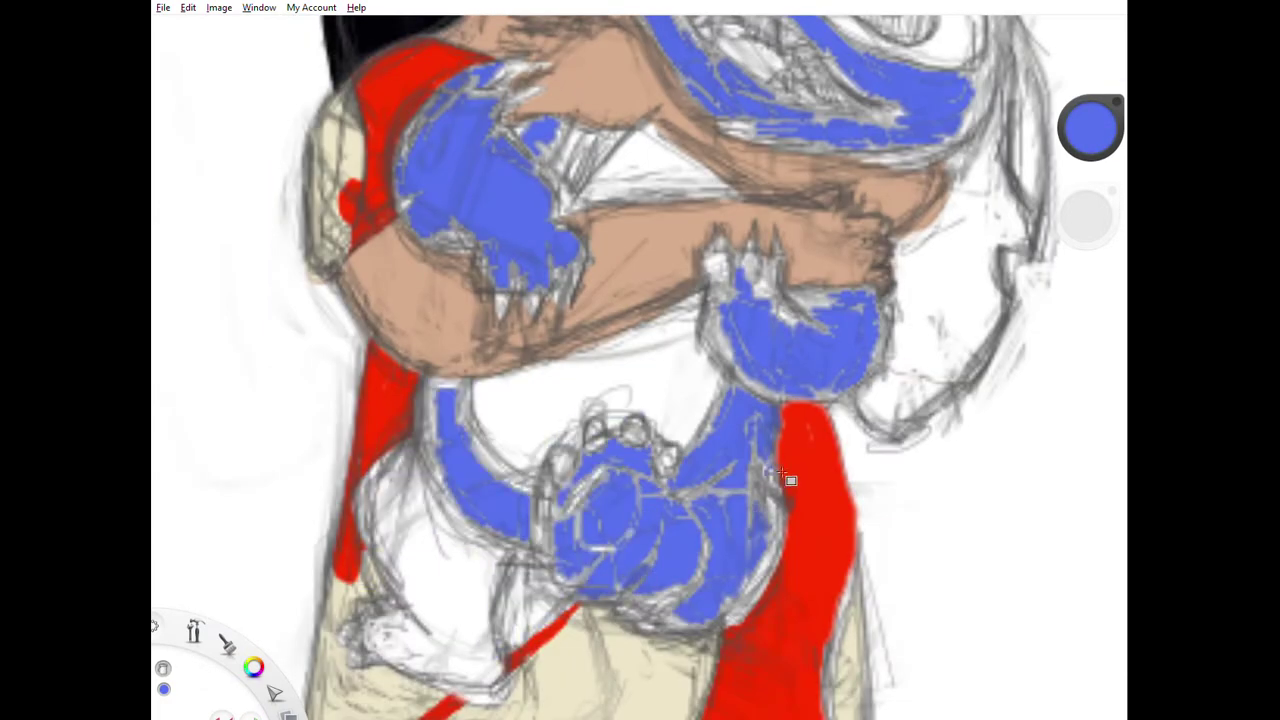
left_click_drag(760, 470, 420, 620)
left_click_drag(440, 500, 380, 630)
left_click_drag(430, 380, 530, 470)
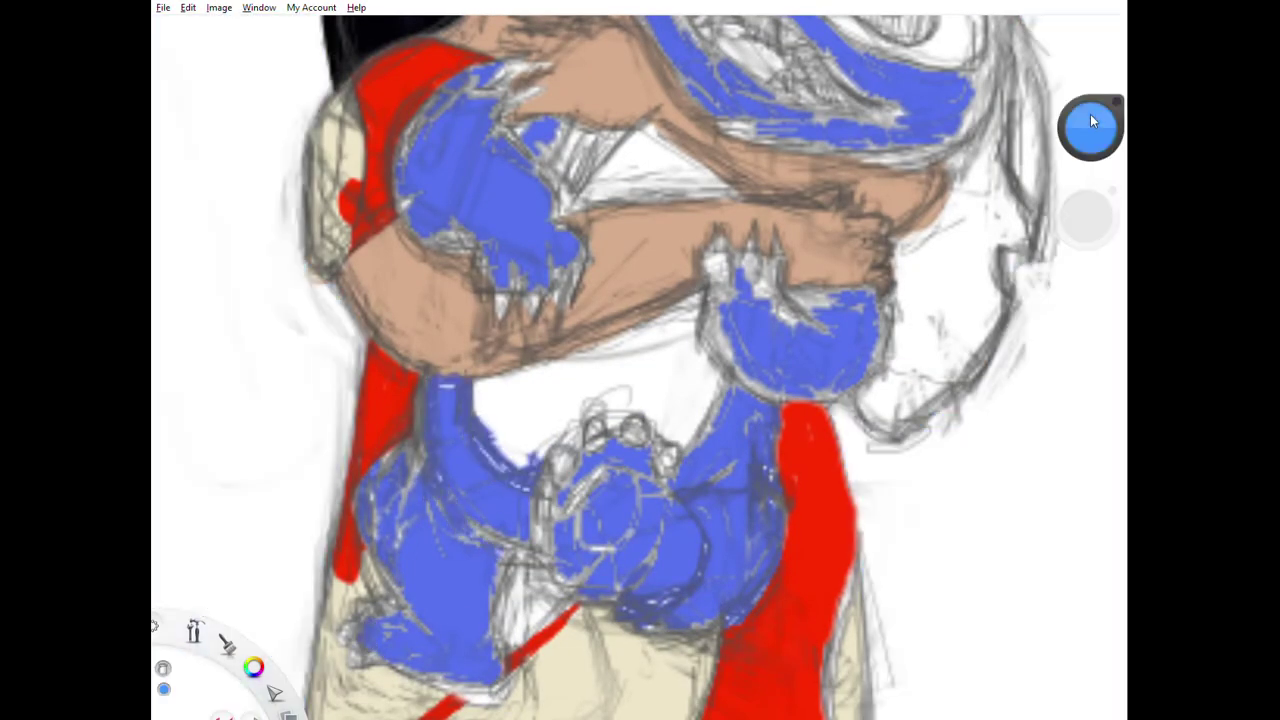
Step: Fill the creature's belly and chest with light blue and paint dark blue claws on its paws
left_click_drag(480, 400, 700, 440)
left_click_drag(800, 320, 660, 340)
left_click_drag(505, 190, 495, 237)
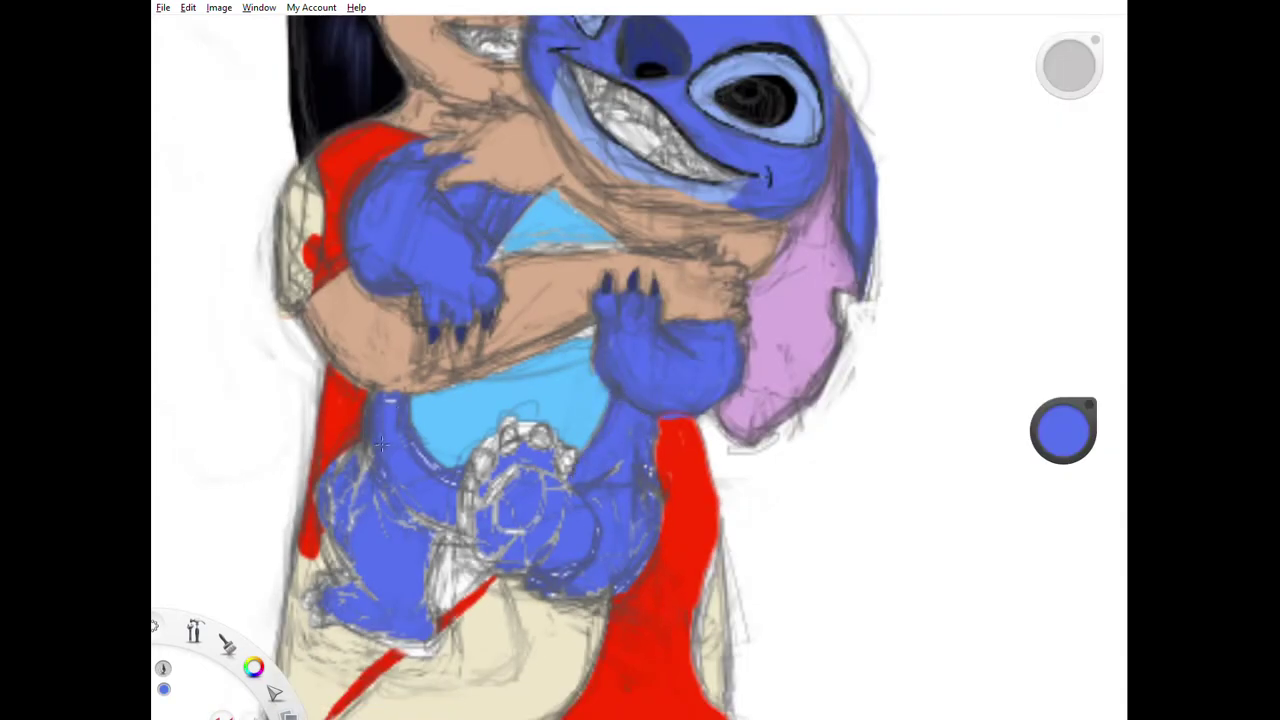
Step: Cover the sketch gaps on the creature's lower body with medium blue and repaint its chest and belly in the muzzle's light periwinkle
mouse_move(380, 444)
left_mouse_down()
mouse_move(419, 487)
mouse_move(422, 516)
mouse_move(502, 522)
mouse_move(491, 491)
mouse_move(648, 545)
left_mouse_up()
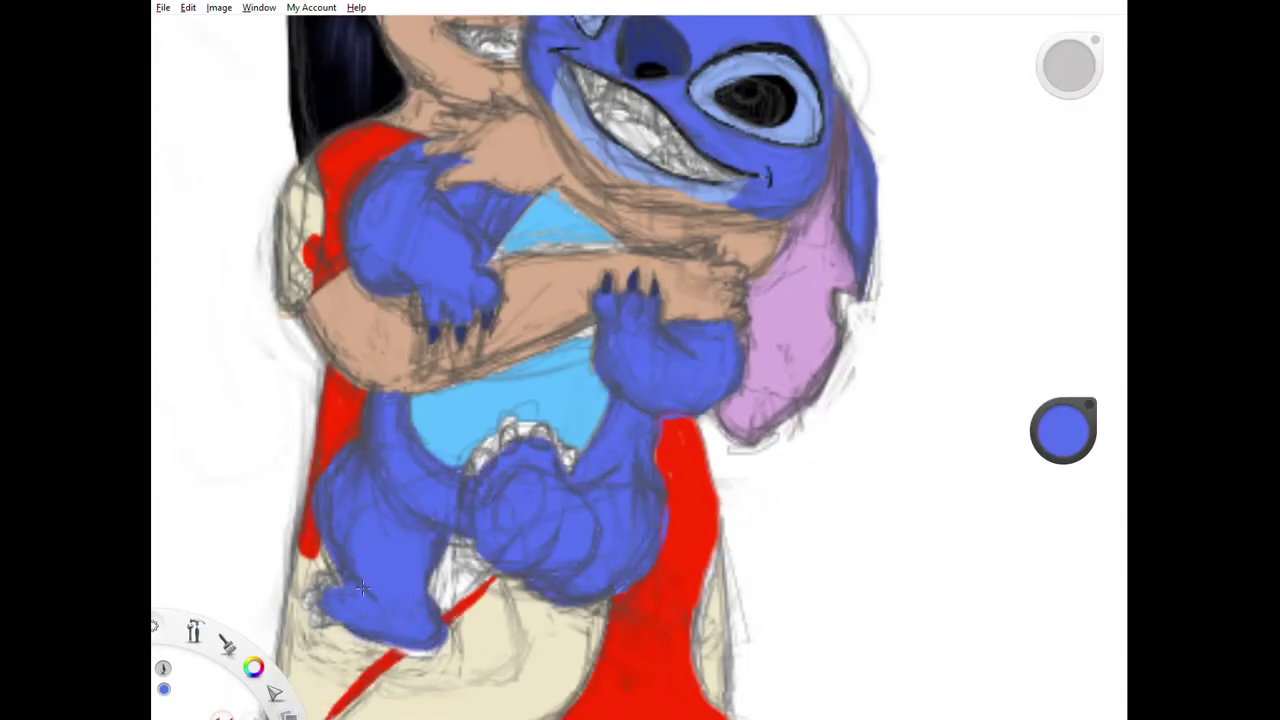
left_click(577, 193, "alt")
left_click_drag(530, 200, 537, 250)
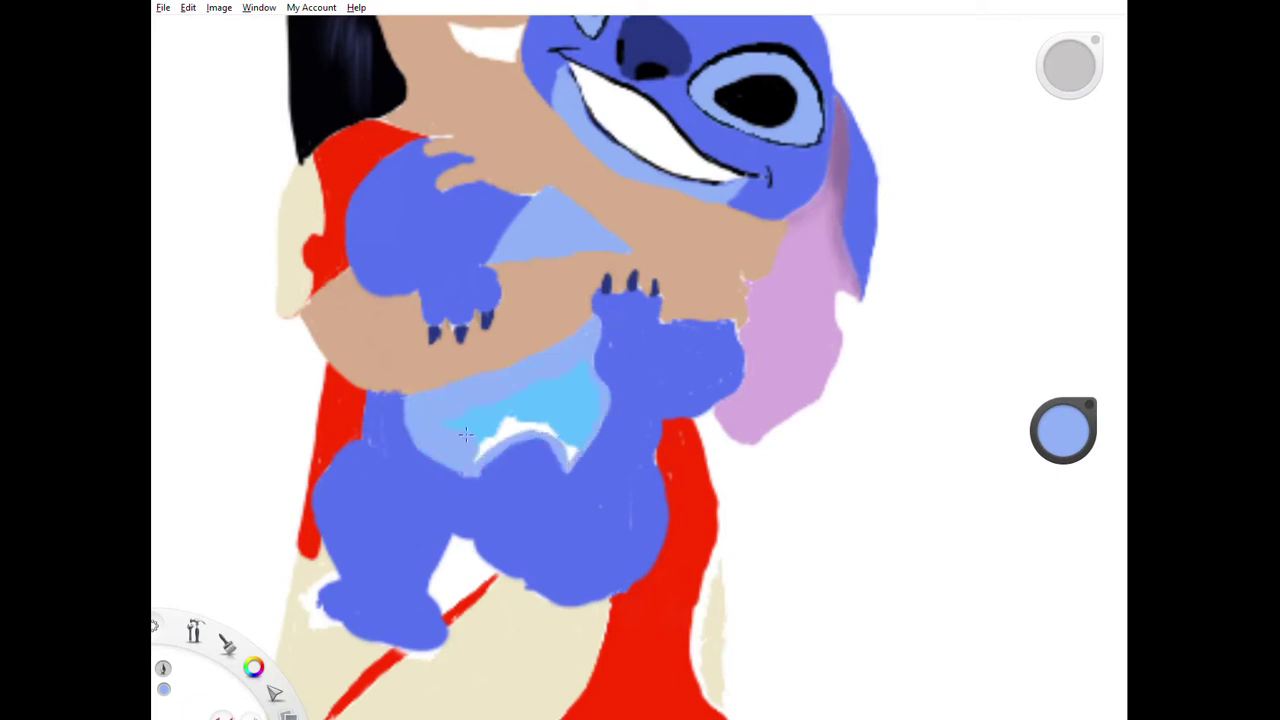
Step: Touch up the edges around the creature's legs and the girl's arm using sampled medium blue, dress cream and skin tone
left_click(618, 320, "alt")
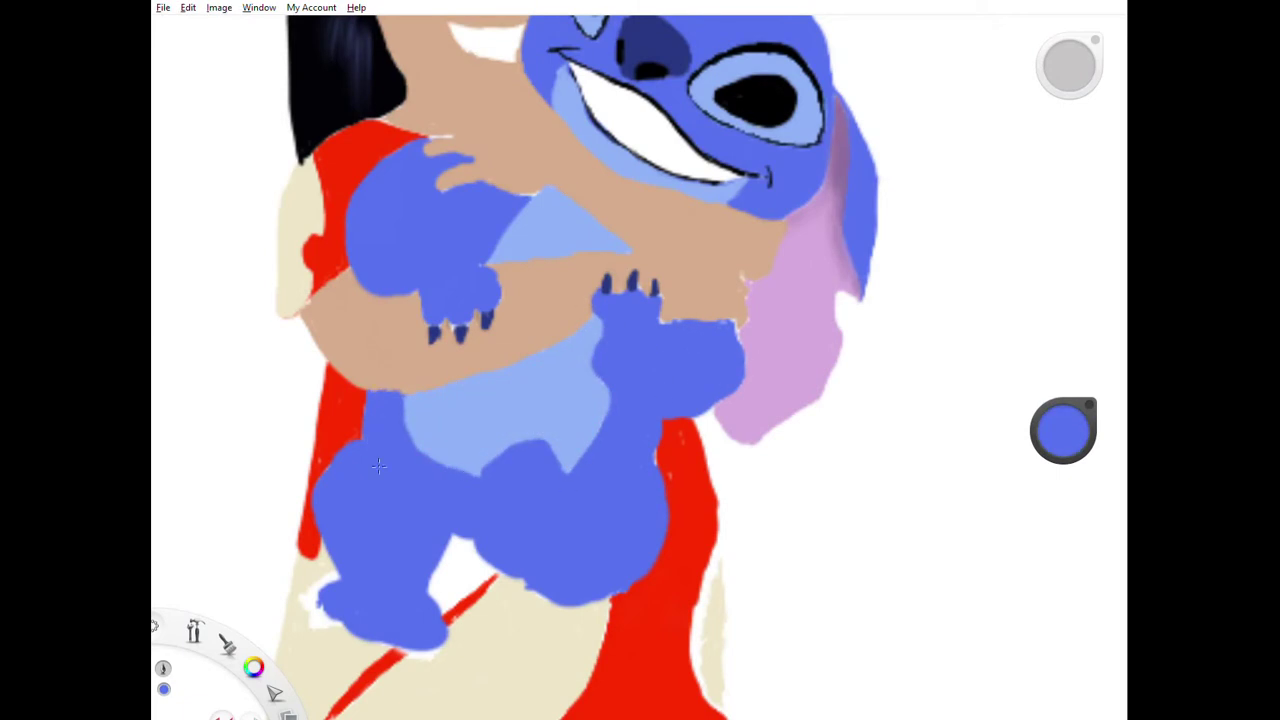
left_click_drag(562, 557, 647, 522)
left_click(535, 530, "alt")
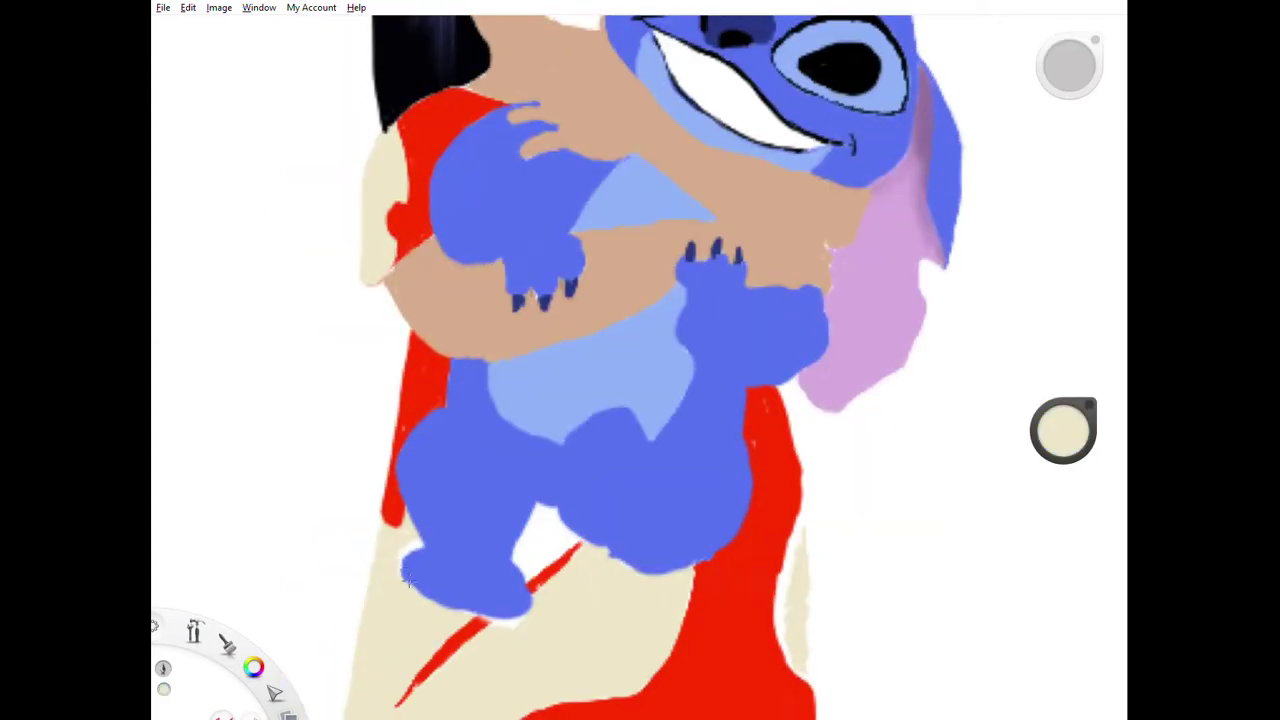
left_click(492, 619, "alt")
left_click(574, 289, "alt")
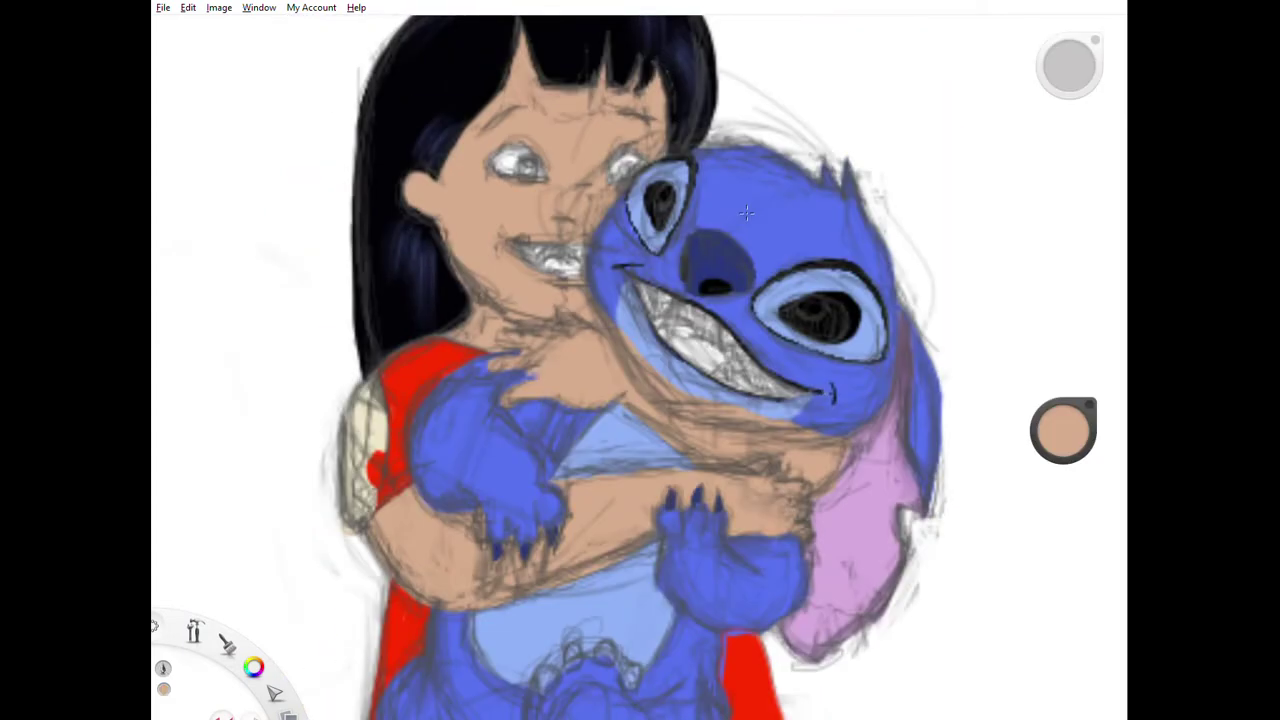
Step: Paint the creature's open mouth dark maroon with cream fangs and a pink tongue
scroll(746, 212, "up", 4)
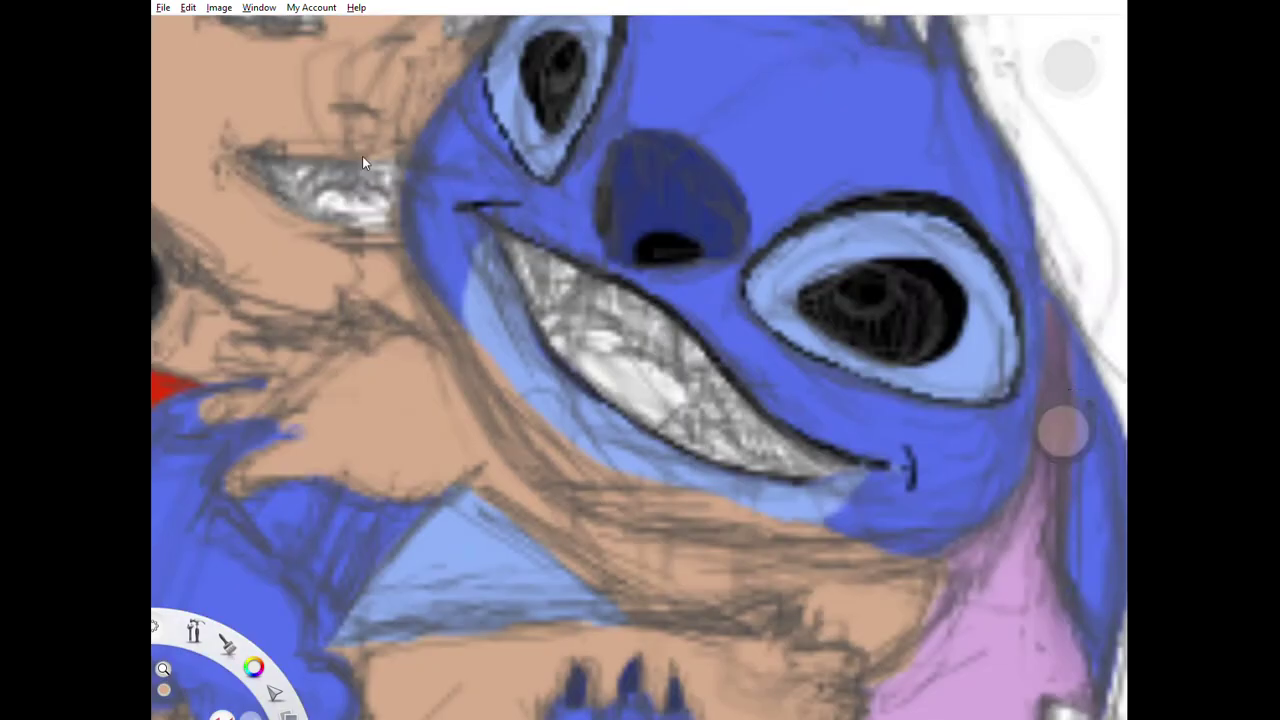
left_click(734, 423)
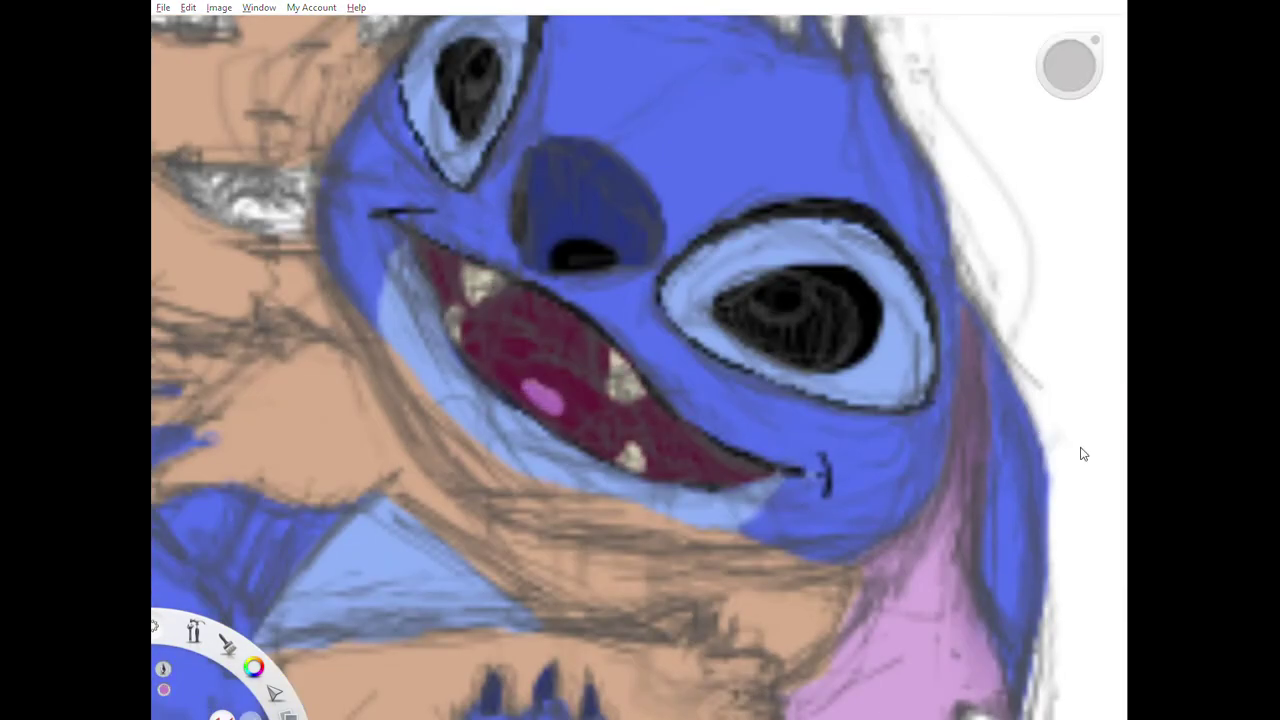
mouse_move(540, 400)
left_mouse_down()
mouse_move(643, 428)
mouse_move(560, 354)
mouse_move(500, 350)
left_mouse_up()
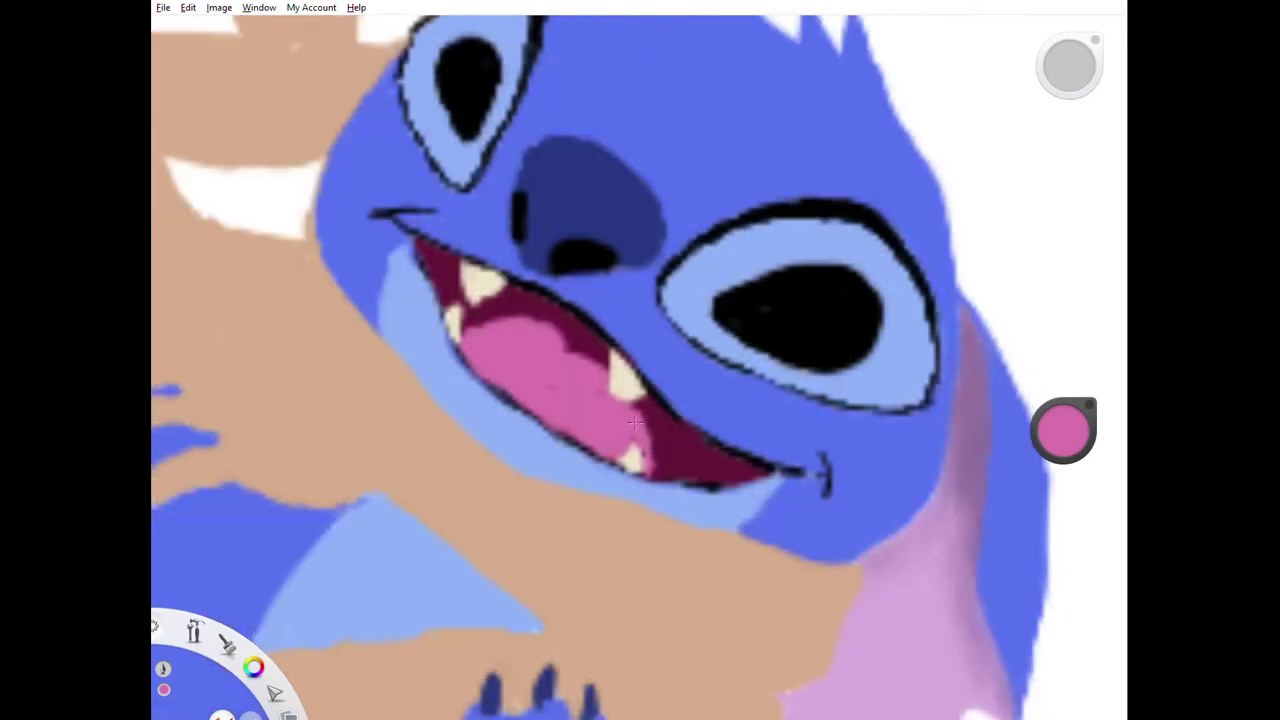
left_click(634, 422, "alt")
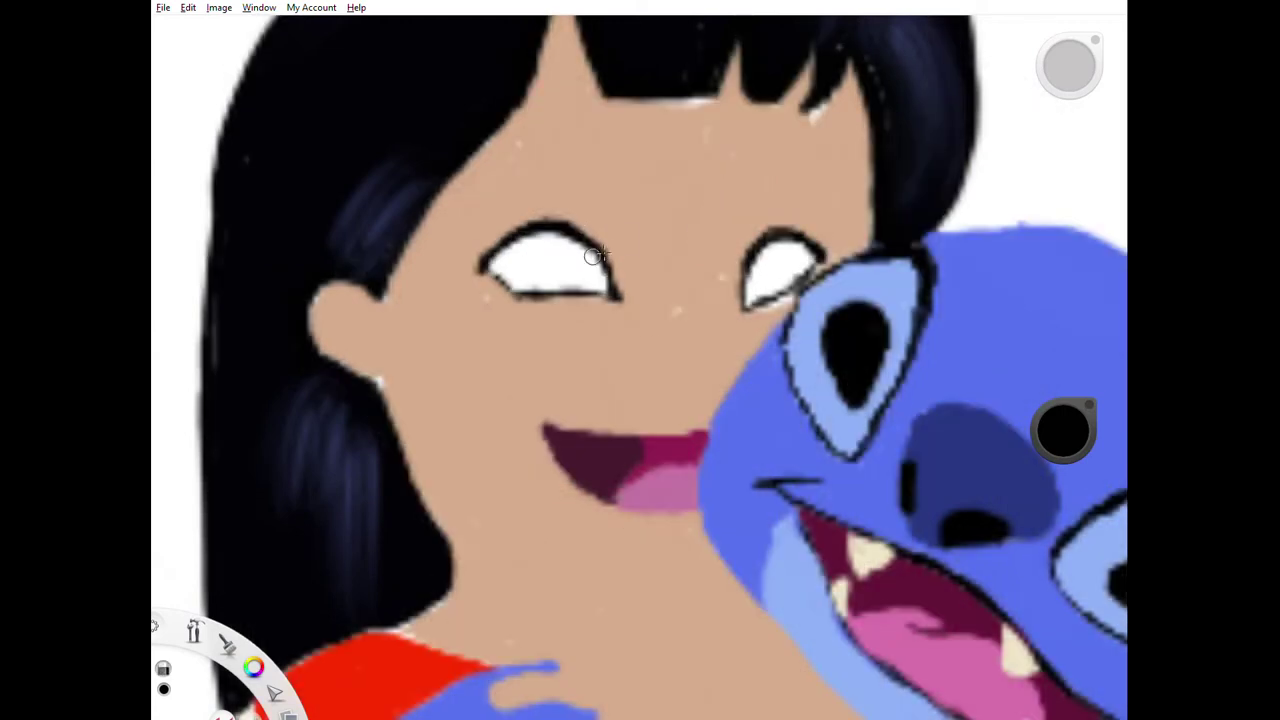
Step: Paint black irises with white highlights in the girl's eyes and refine the dark maroon corner of her mouth
left_click_drag(318, 300, 340, 306)
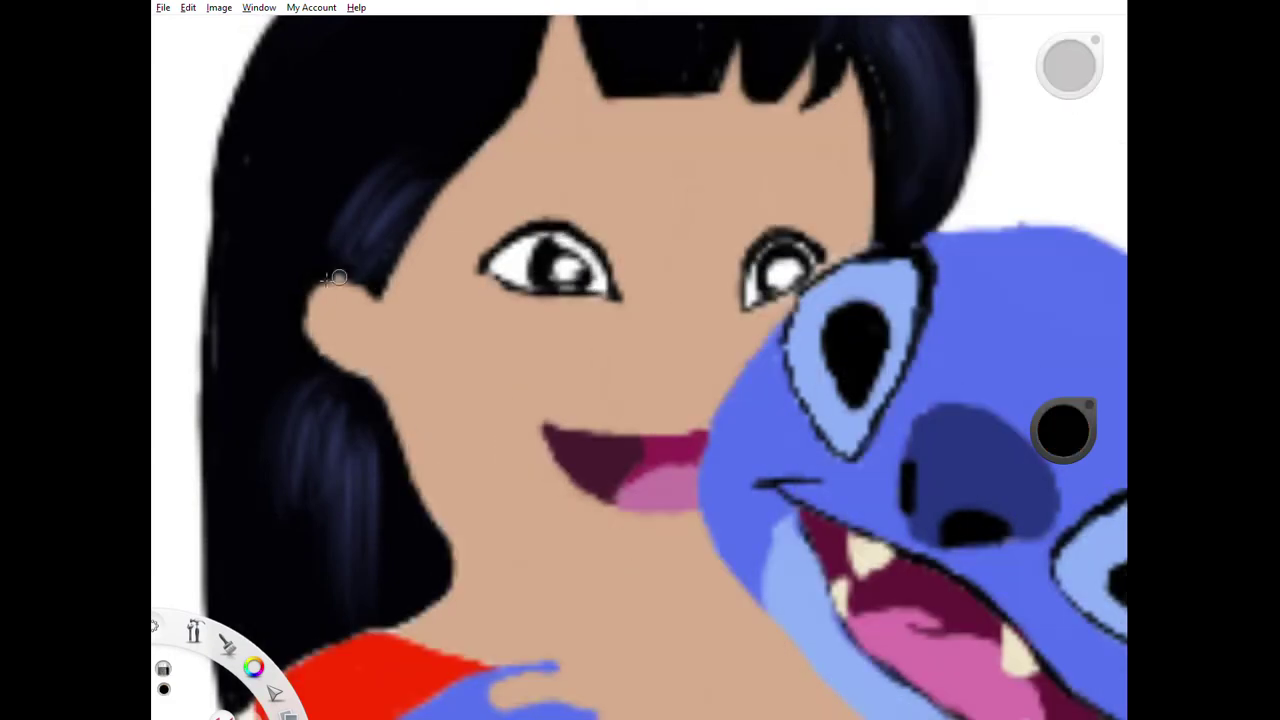
left_click_drag(540, 258, 572, 270)
left_click_drag(776, 262, 800, 280)
left_click(1055, 114)
left_click(556, 262)
left_click(562, 420)
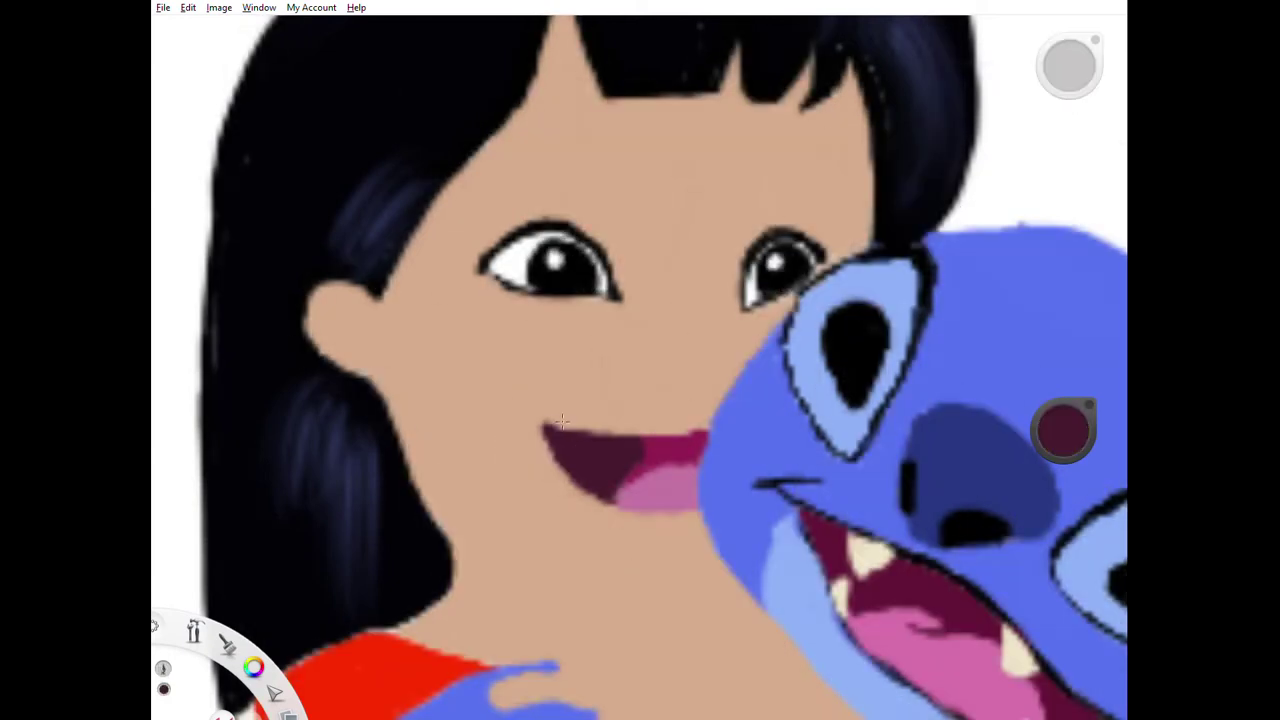
Step: Softly shade the girl's forehead beneath the fringe, along the hairline and by the ear with translucent brown
scroll(1008, 190, "down", 5)
left_click(1070, 65)
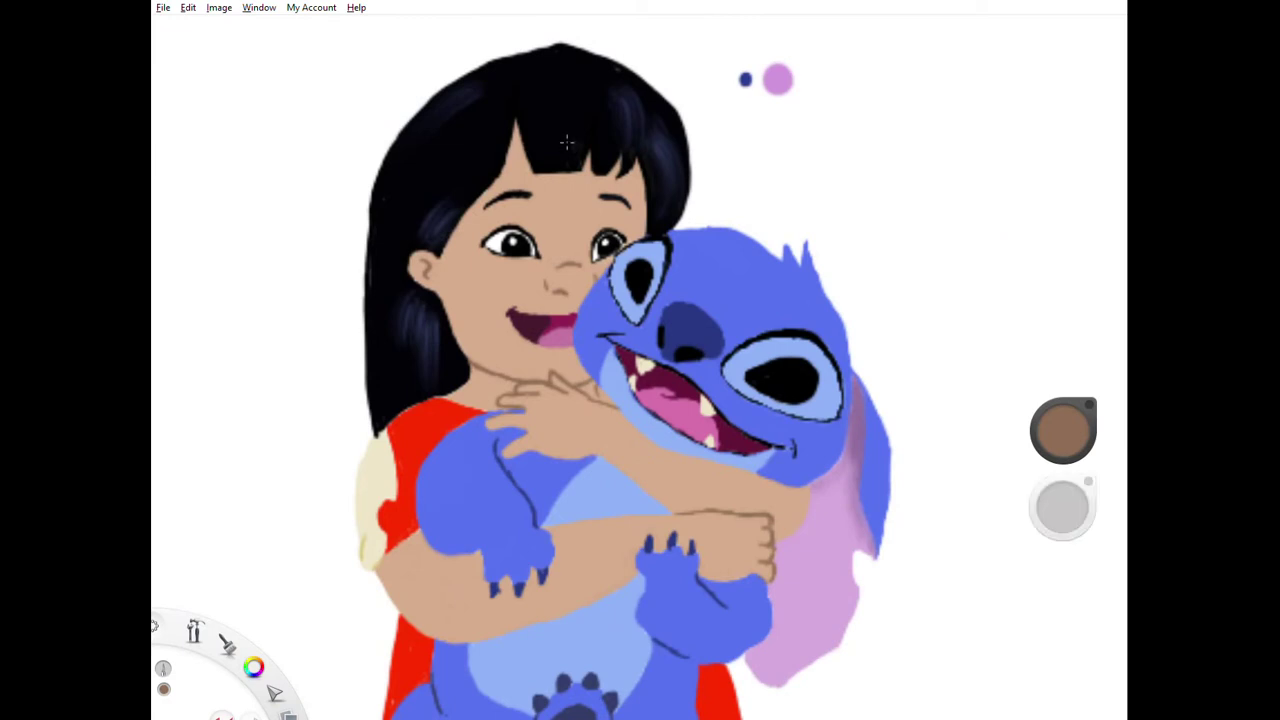
scroll(563, 200, "up", 5)
mouse_move(563, 210)
left_mouse_down()
mouse_move(560, 400)
mouse_move(665, 360)
left_mouse_up()
left_click_drag(560, 360, 400, 600)
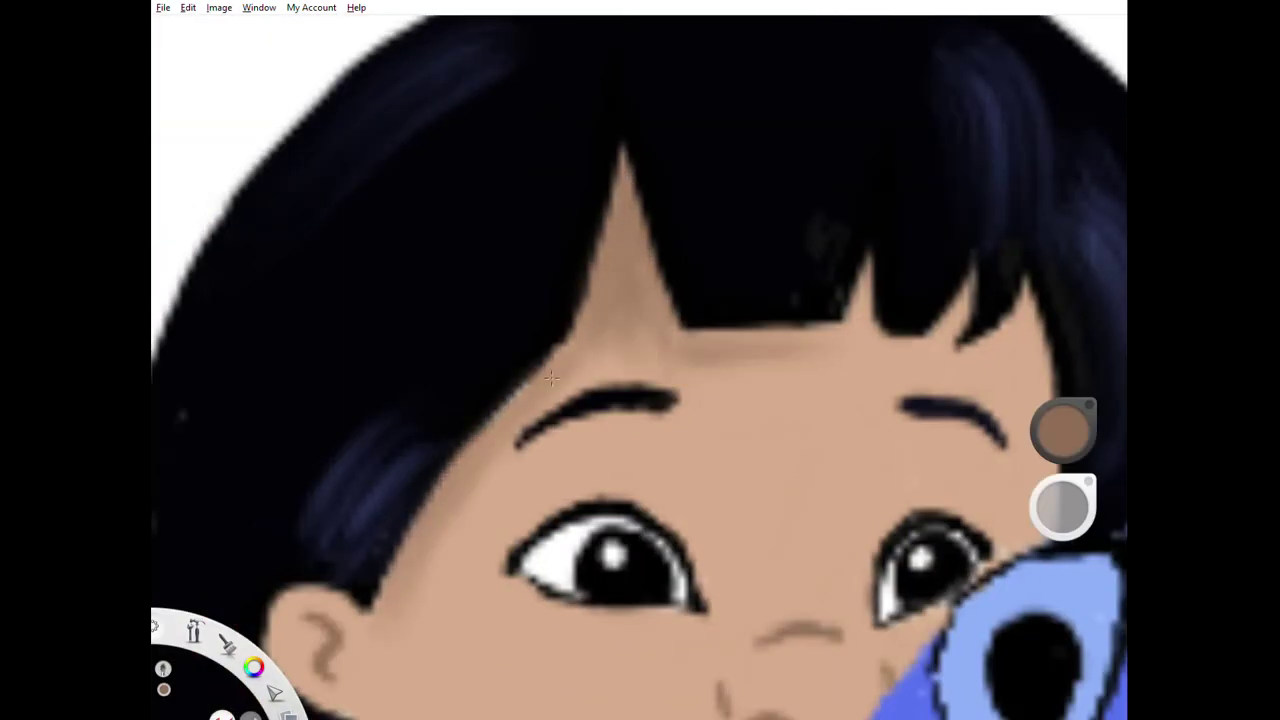
left_click_drag(300, 610, 320, 660)
left_click_drag(556, 486, 534, 501)
scroll(507, 482, "down", 2)
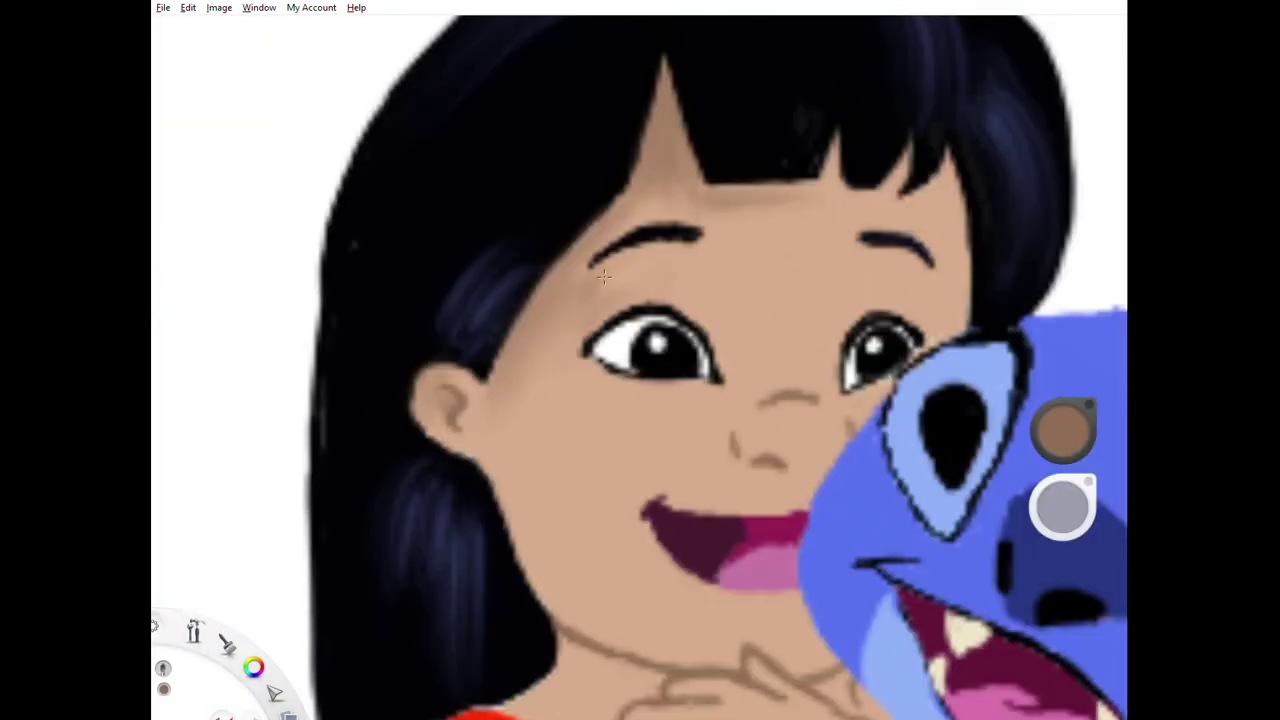
Step: Extend the soft brown shading down the girl's temple and the outer edge of her cheek
left_click_drag(540, 430, 485, 570)
mouse_move(520, 450)
left_mouse_down()
mouse_move(560, 620)
mouse_move(524, 432)
left_mouse_up()
left_click_drag(504, 385, 510, 425)
left_click_drag(555, 285, 560, 315)
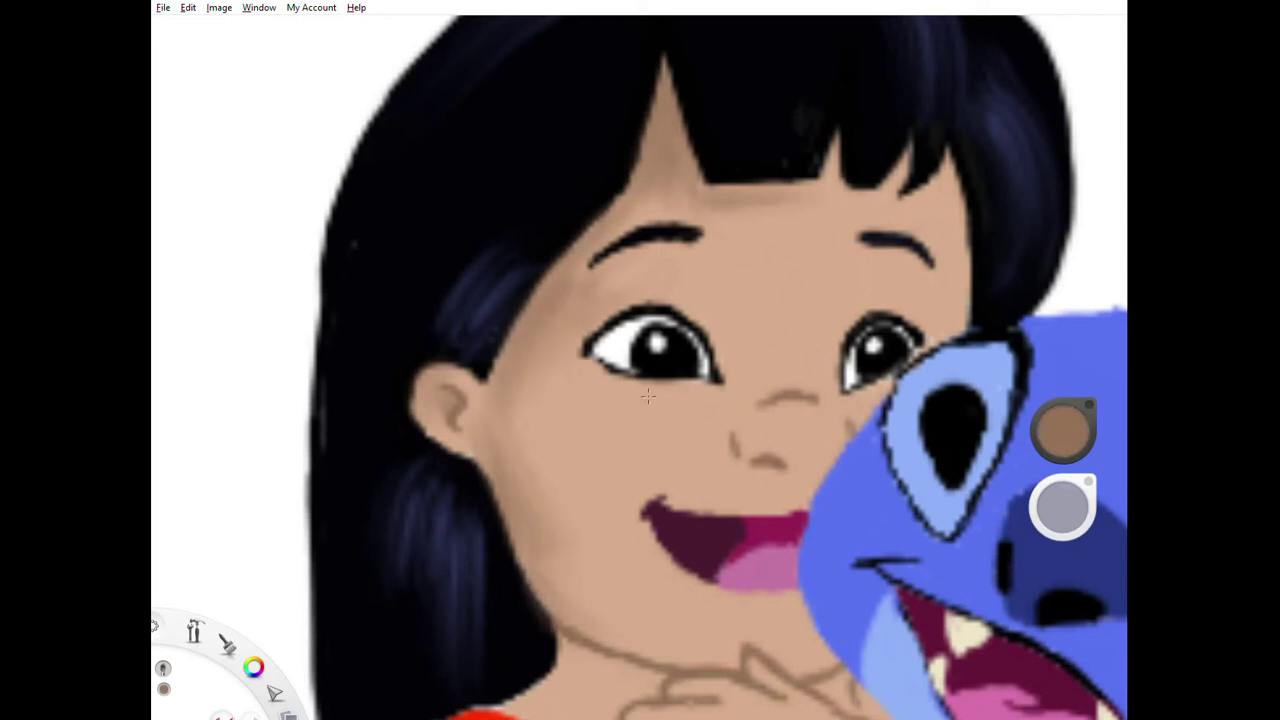
Step: Shade the girl's far brow and eye socket, the side of her nose and the area under her near eye
left_click_drag(780, 140, 880, 215)
left_click_drag(800, 300, 613, 317)
left_click_drag(630, 390, 691, 287)
left_click_drag(548, 484, 545, 438)
left_click_drag(615, 490, 654, 444)
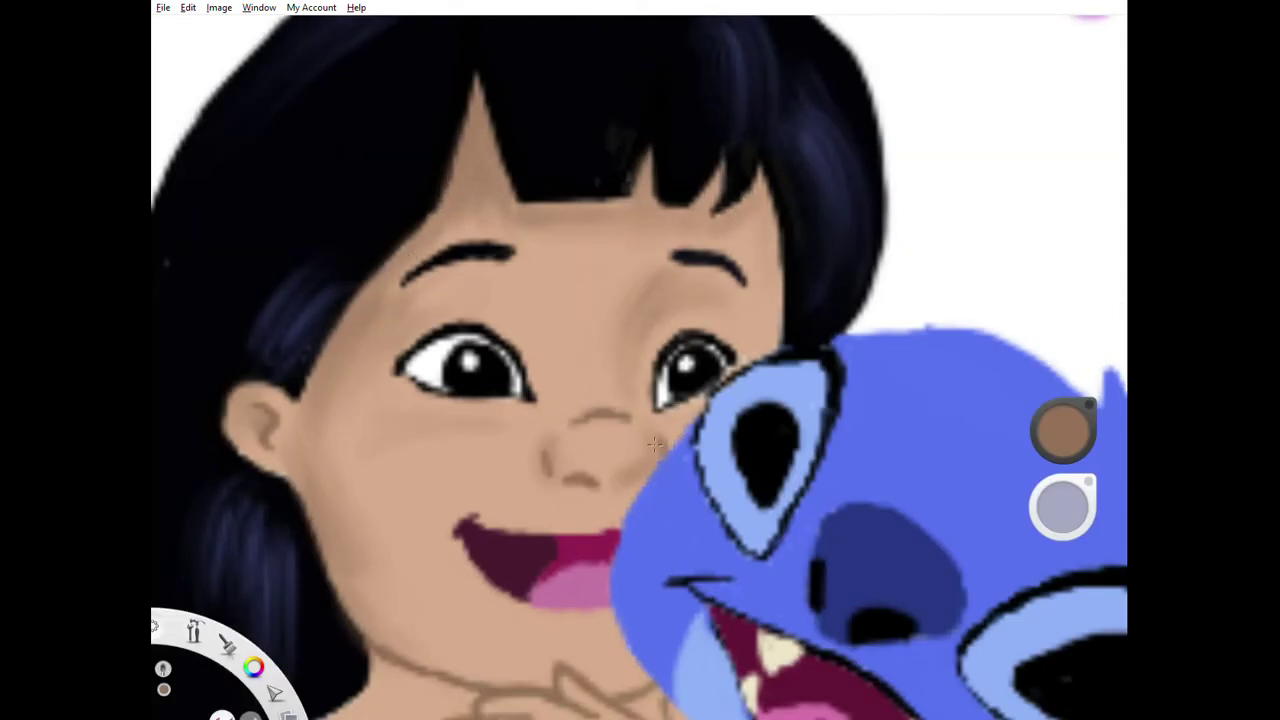
Step: Deepen the brown shading around the girl's face and jawline, and shade her neck beneath the chin
left_click_drag(760, 215, 740, 350)
left_click_drag(380, 630, 480, 670)
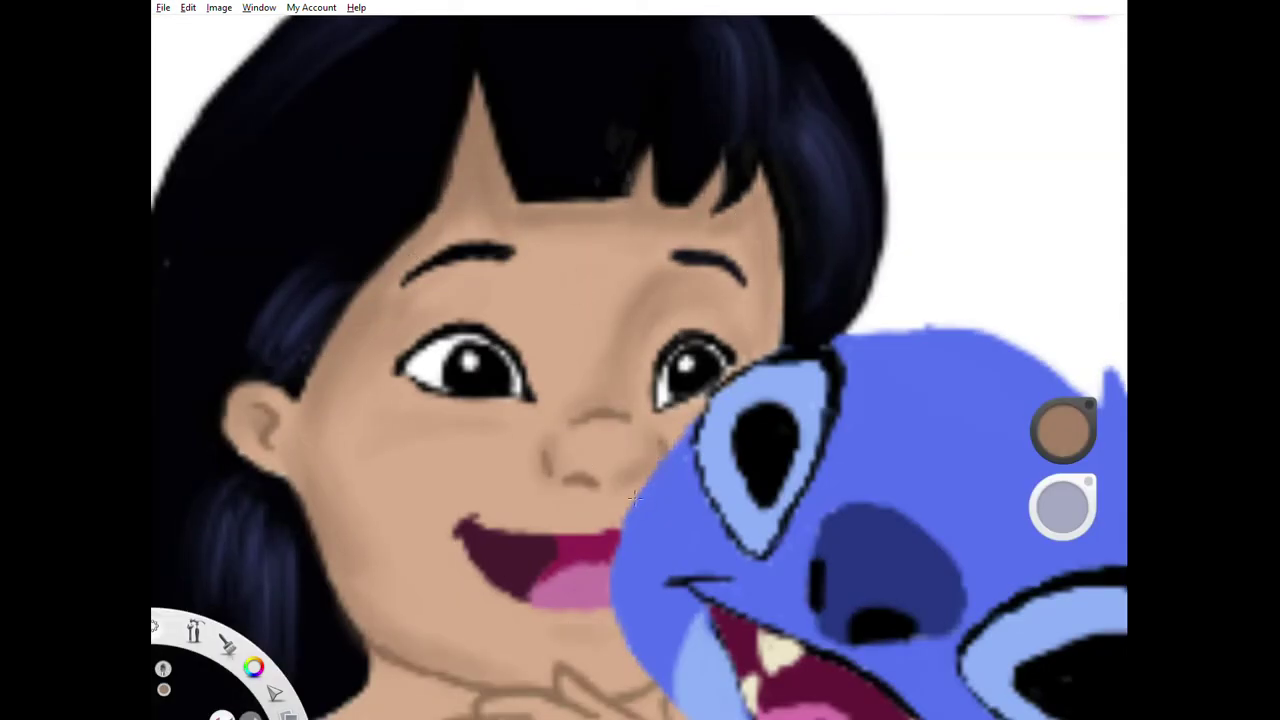
left_click_drag(404, 312, 326, 438)
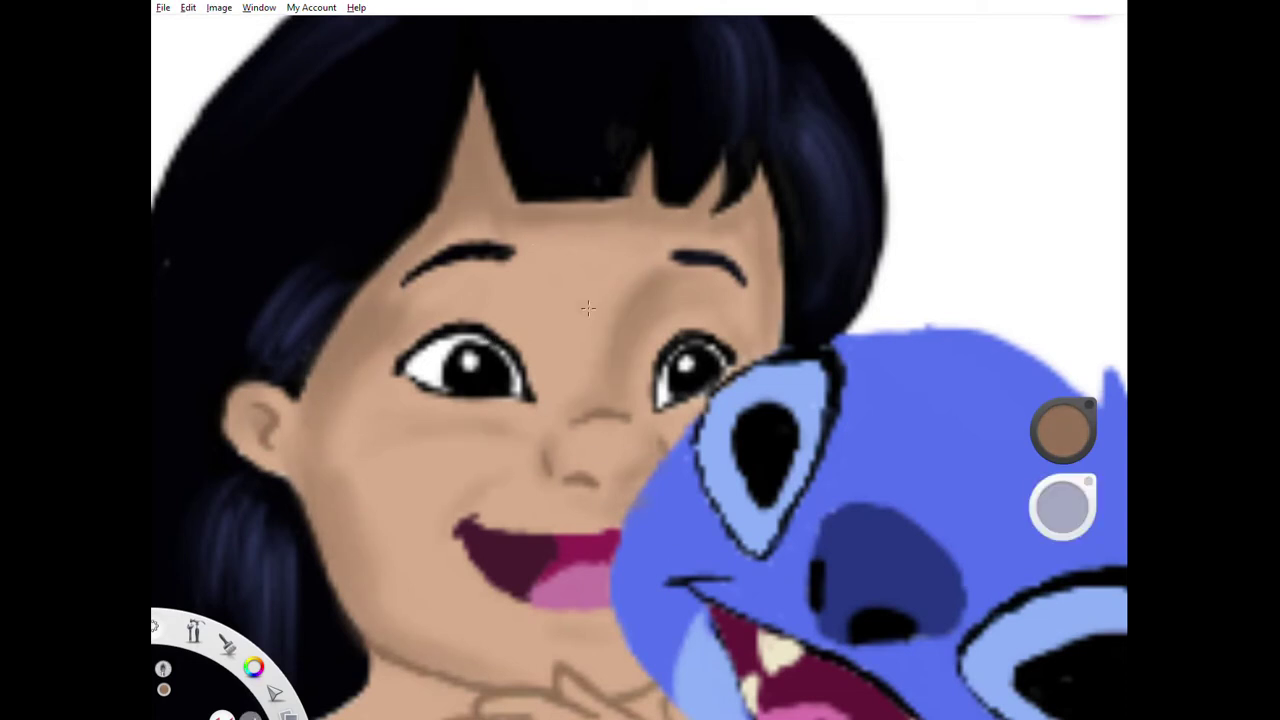
left_click_drag(588, 308, 618, 73)
left_click_drag(410, 440, 720, 500)
left_click_drag(360, 460, 600, 517)
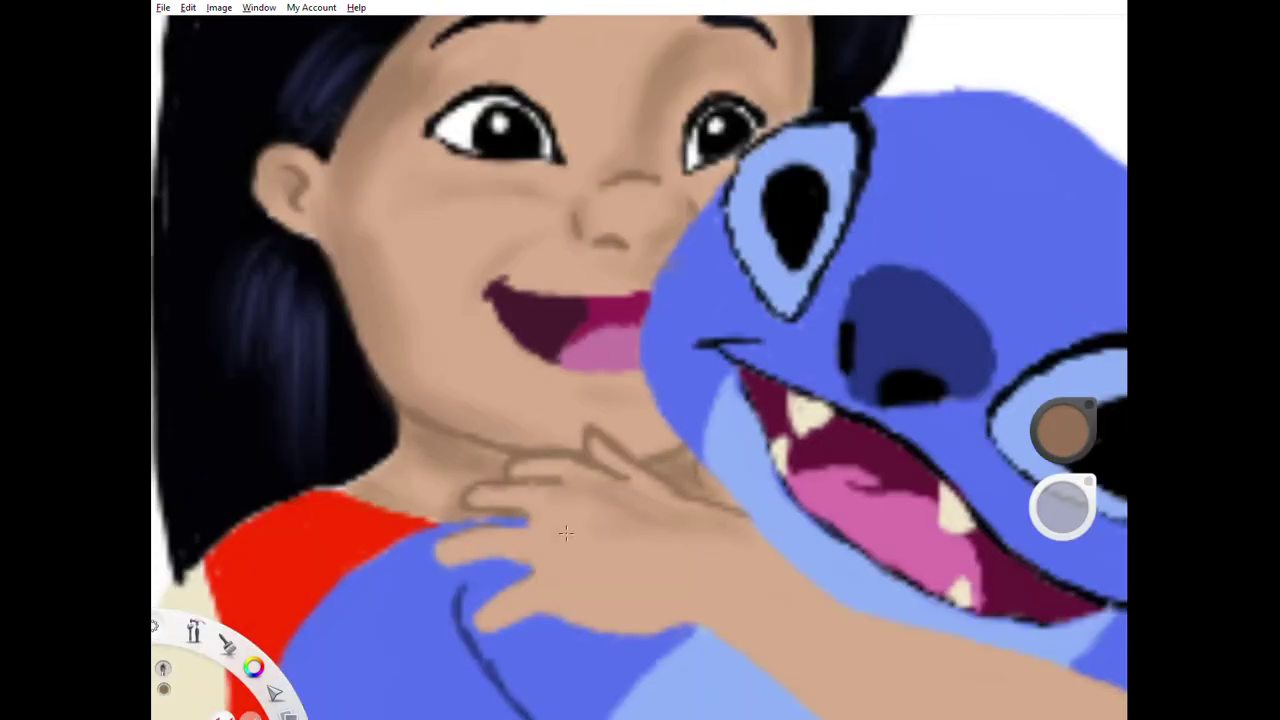
Step: Redraw the sketched fish in the bowl with spots, fins and a sandwich, and redraw the doll beside it larger
scroll(565, 533, "down", 5)
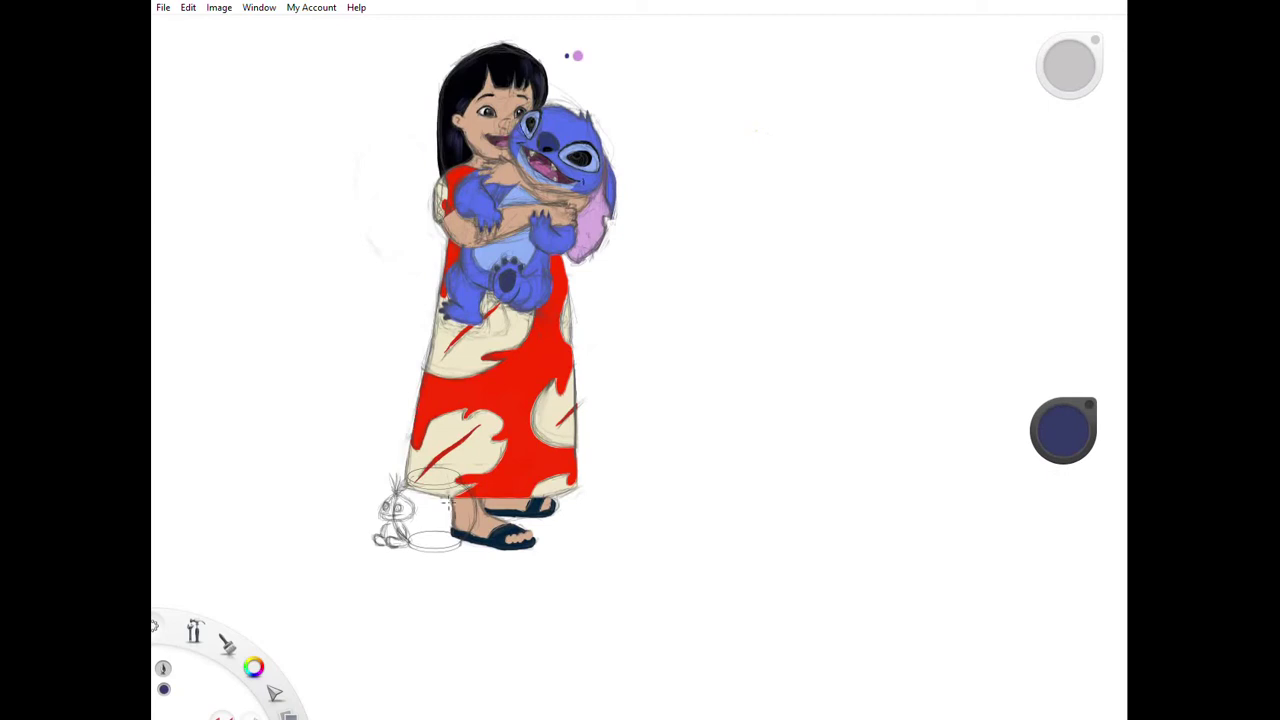
scroll(410, 525, "up", 5)
left_click_drag(580, 440, 588, 438)
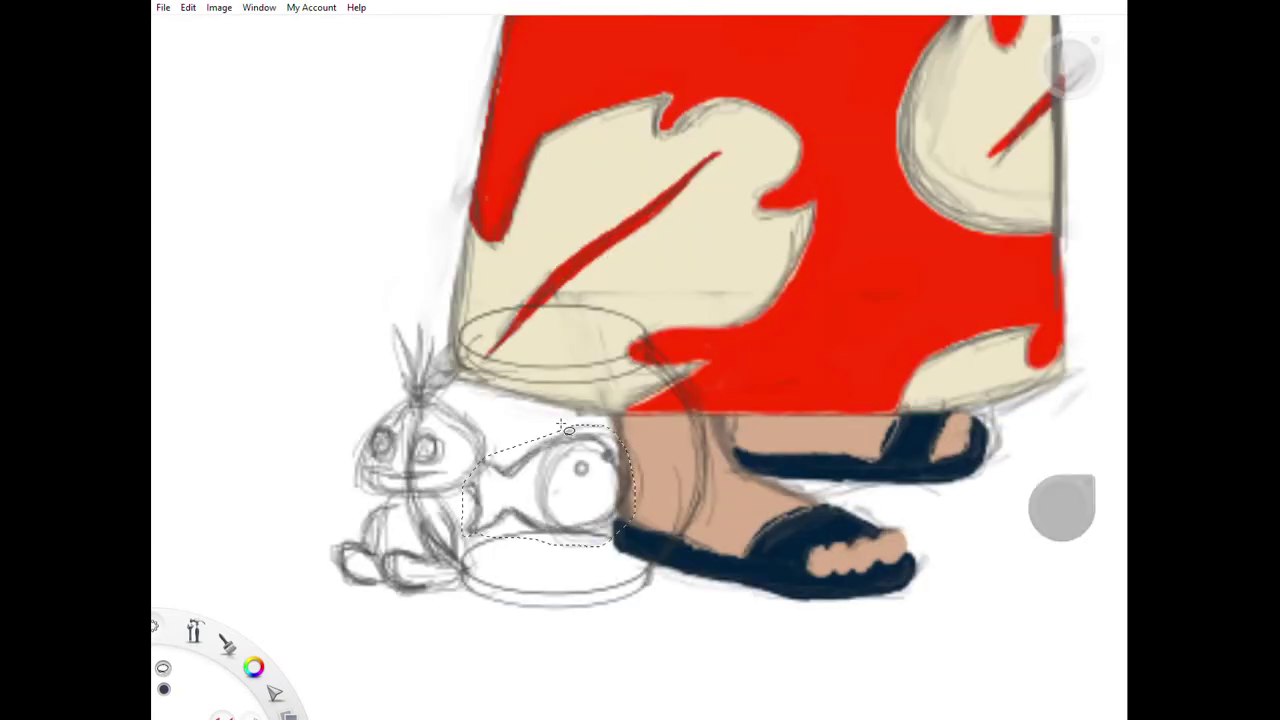
mouse_move(505, 380)
left_mouse_down()
mouse_move(869, 463)
mouse_move(581, 487)
left_mouse_up()
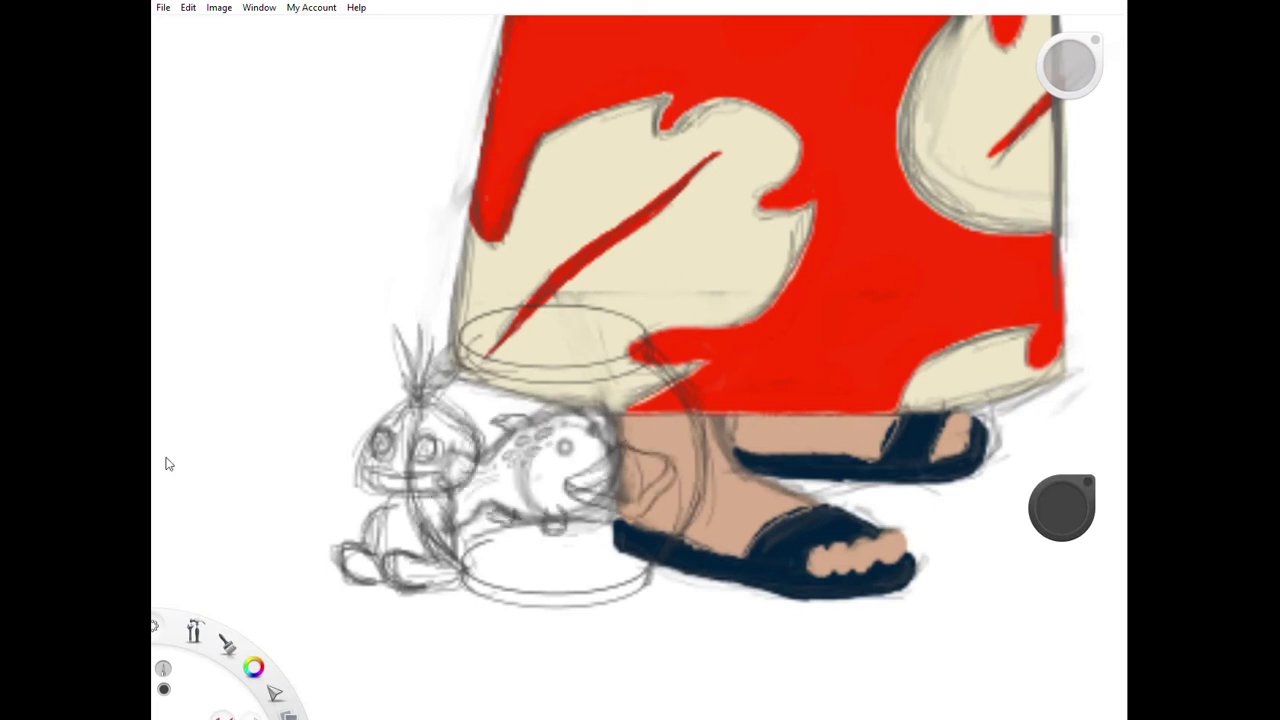
mouse_move(448, 577)
left_mouse_down()
mouse_move(330, 565)
mouse_move(390, 310)
left_mouse_up()
mouse_move(600, 480)
left_mouse_down()
mouse_move(749, 571)
mouse_move(540, 400)
left_mouse_up()
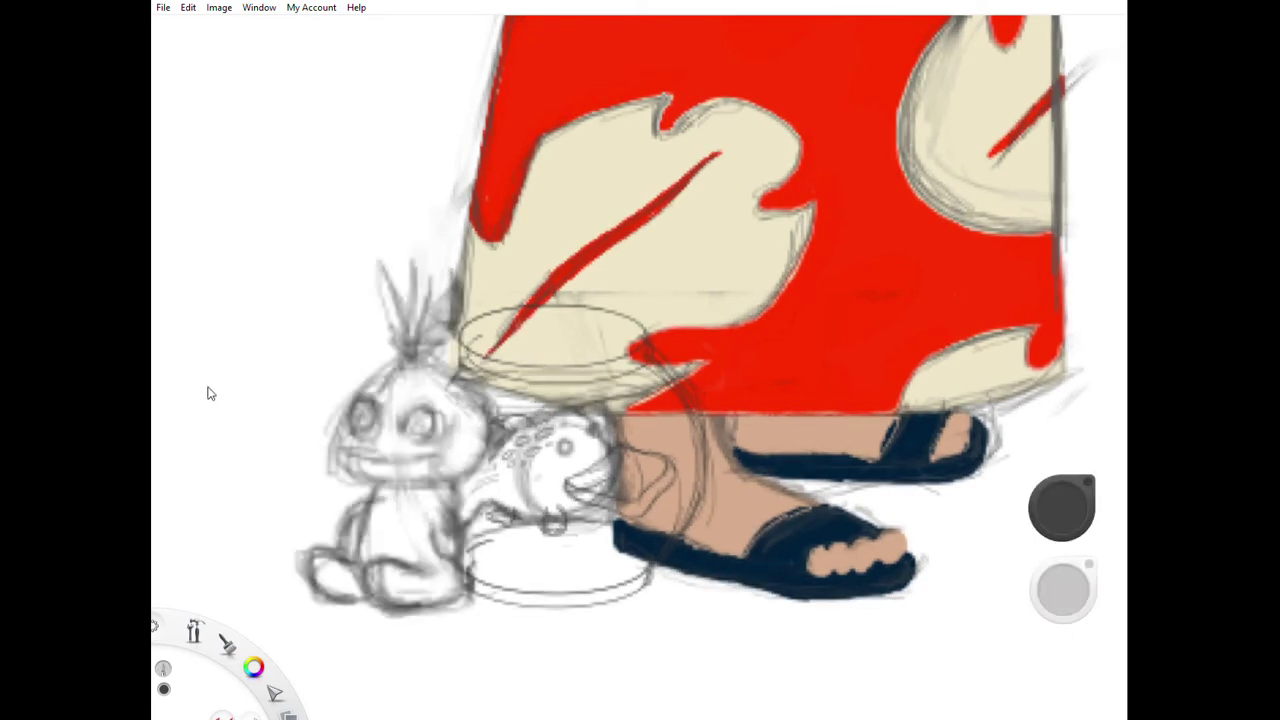
Step: Fill the fish with orange and its sandwich with cream
mouse_move(515, 480)
left_mouse_down()
mouse_move(590, 440)
mouse_move(500, 520)
left_mouse_up()
left_click_drag(520, 455, 460, 500)
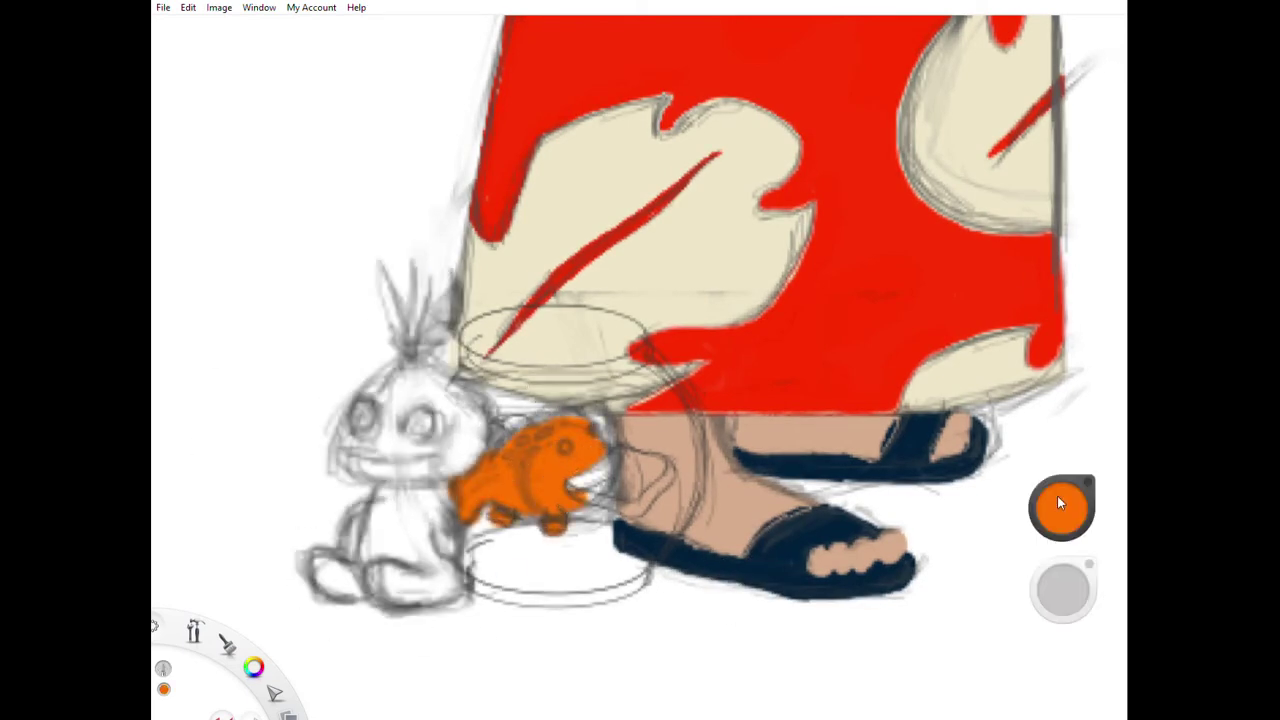
left_click_drag(638, 472, 653, 481)
Step: Fill the doll's head and body with light green, its hair with beige and its bow with pink
left_click(1057, 503)
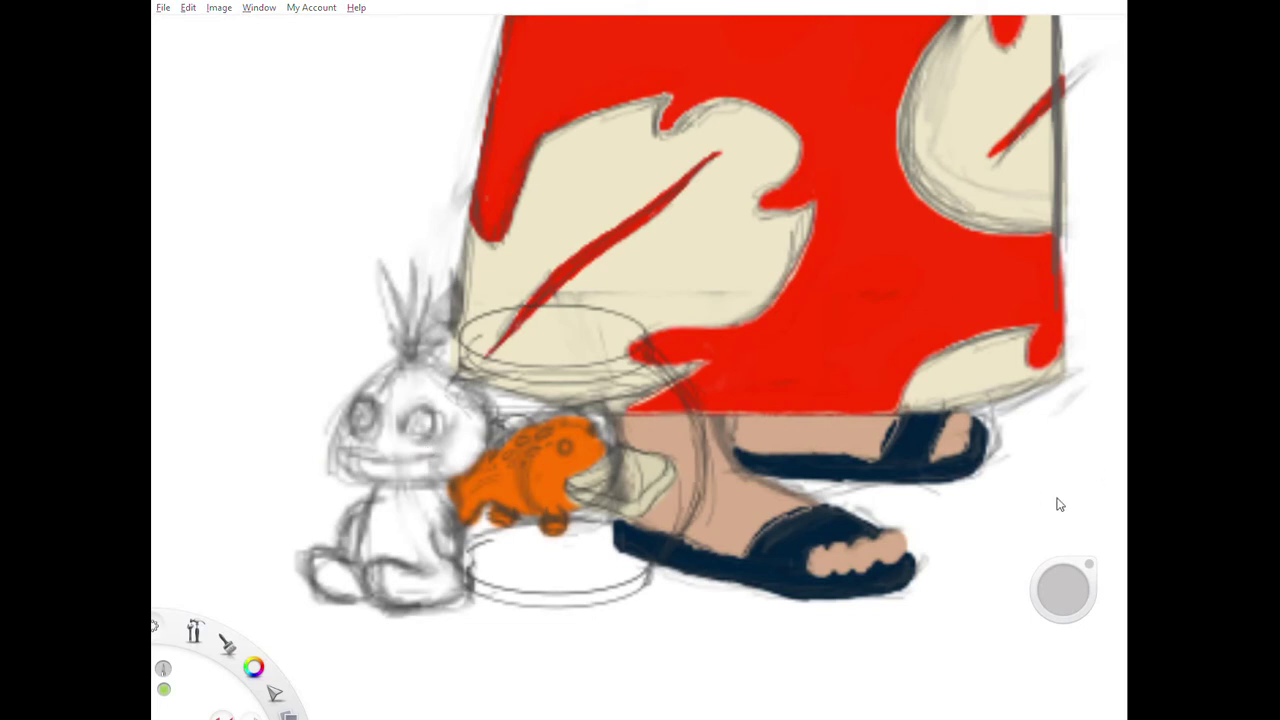
mouse_move(400, 531)
left_mouse_down()
mouse_move(420, 565)
mouse_move(387, 511)
left_mouse_up()
mouse_move(400, 270)
left_mouse_down()
mouse_move(420, 340)
mouse_move(440, 345)
left_mouse_up()
left_click(1063, 508)
left_click(1063, 508)
Step: Fill the bowl's water with translucent blue and colour the fish's tail and back fin bright yellow-green
mouse_move(470, 465)
left_mouse_down()
mouse_move(480, 500)
mouse_move(640, 545)
left_mouse_up()
scroll(1060, 511, "down", 1)
left_click(1061, 510)
key("ctrl+z")
left_click_drag(523, 520, 600, 480)
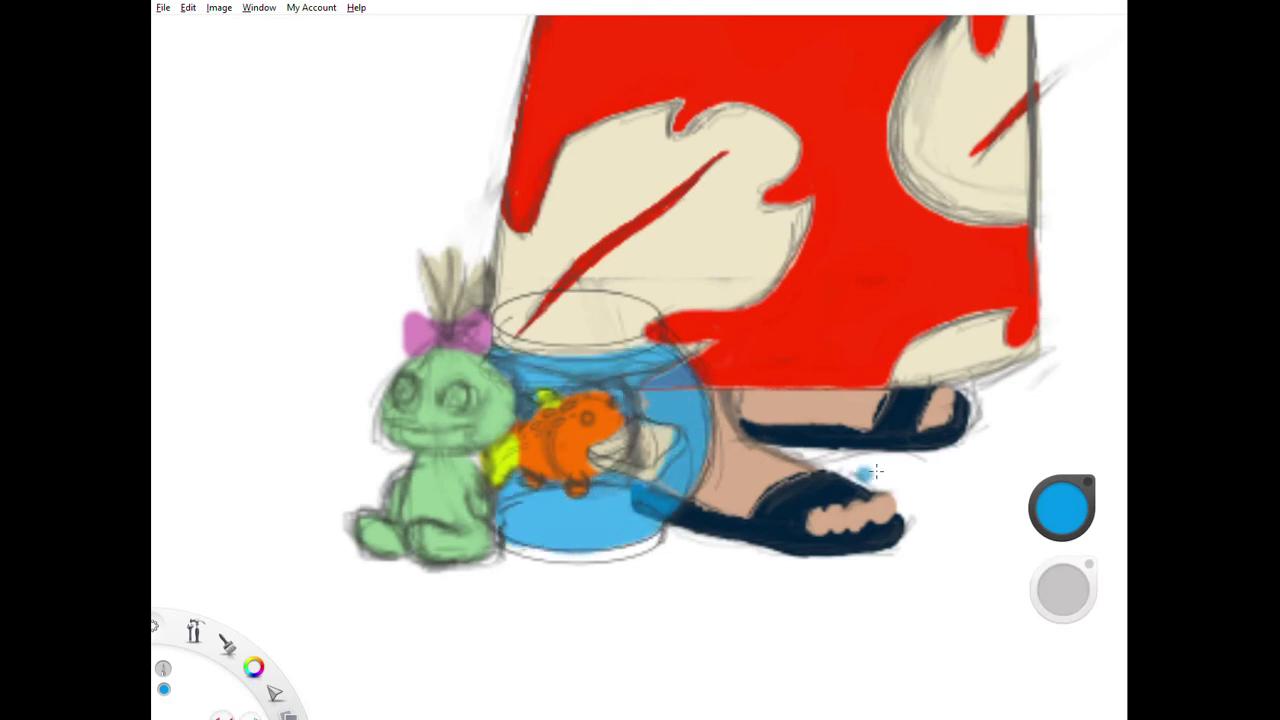
Step: Paint deep blue spots along the fish's back and trim their edges with the sampled body orange
scroll(570, 440, "up", 5)
left_click(1058, 505)
left_click(628, 302)
left_click(594, 358)
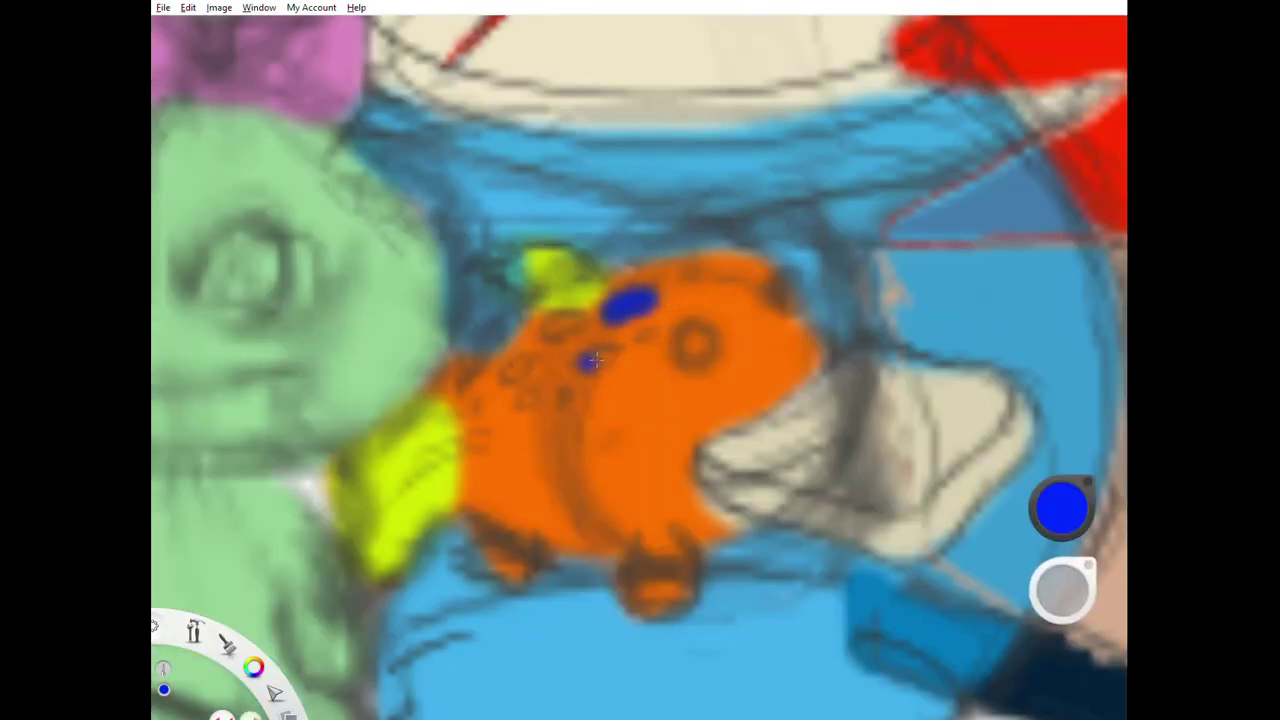
left_click(562, 325)
left_click(515, 370)
left_click(527, 400)
left_click(646, 334)
left_click(696, 421, "alt")
left_click(683, 290)
left_click(646, 334)
left_click(500, 424)
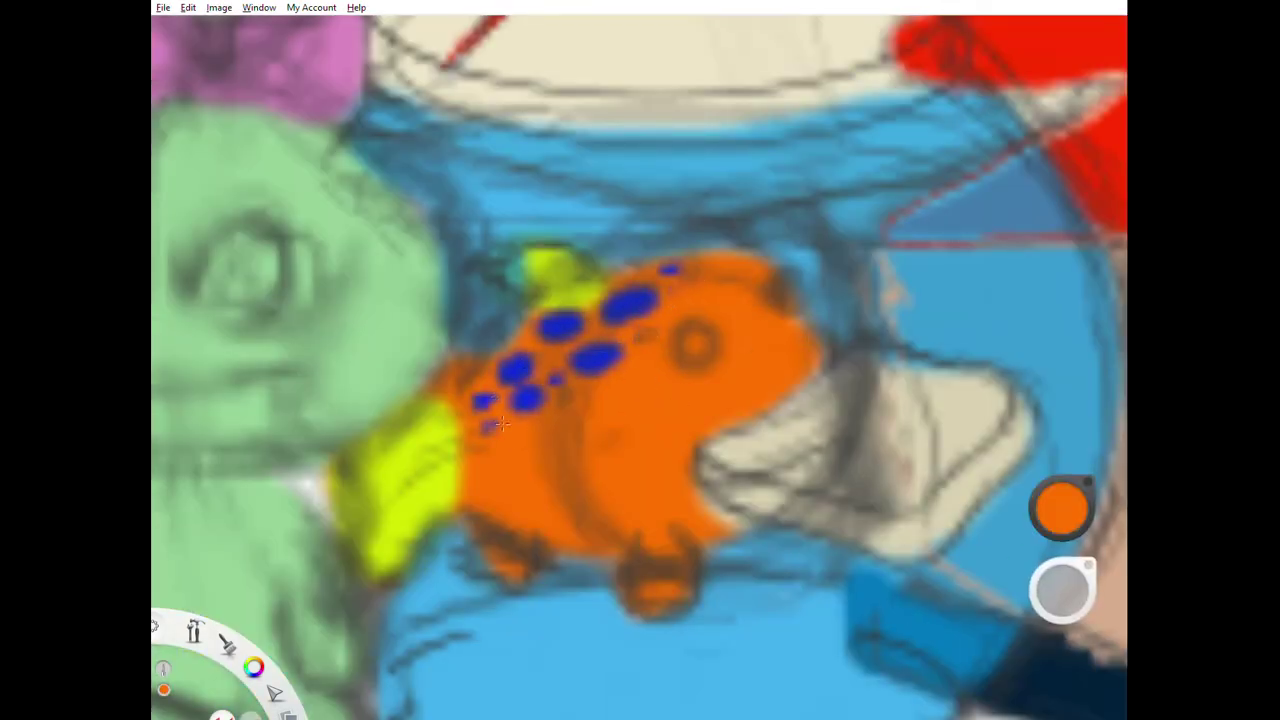
Step: Paint the fish's two eyes with dark blue pupils and white highlights
left_click(697, 345)
left_click(780, 305)
left_click(627, 302, "alt")
left_click(697, 345)
left_click(780, 302)
Step: Add yellow-orange highlights to the fish's back, jaw, belly edge and feet
left_click(726, 505, "alt")
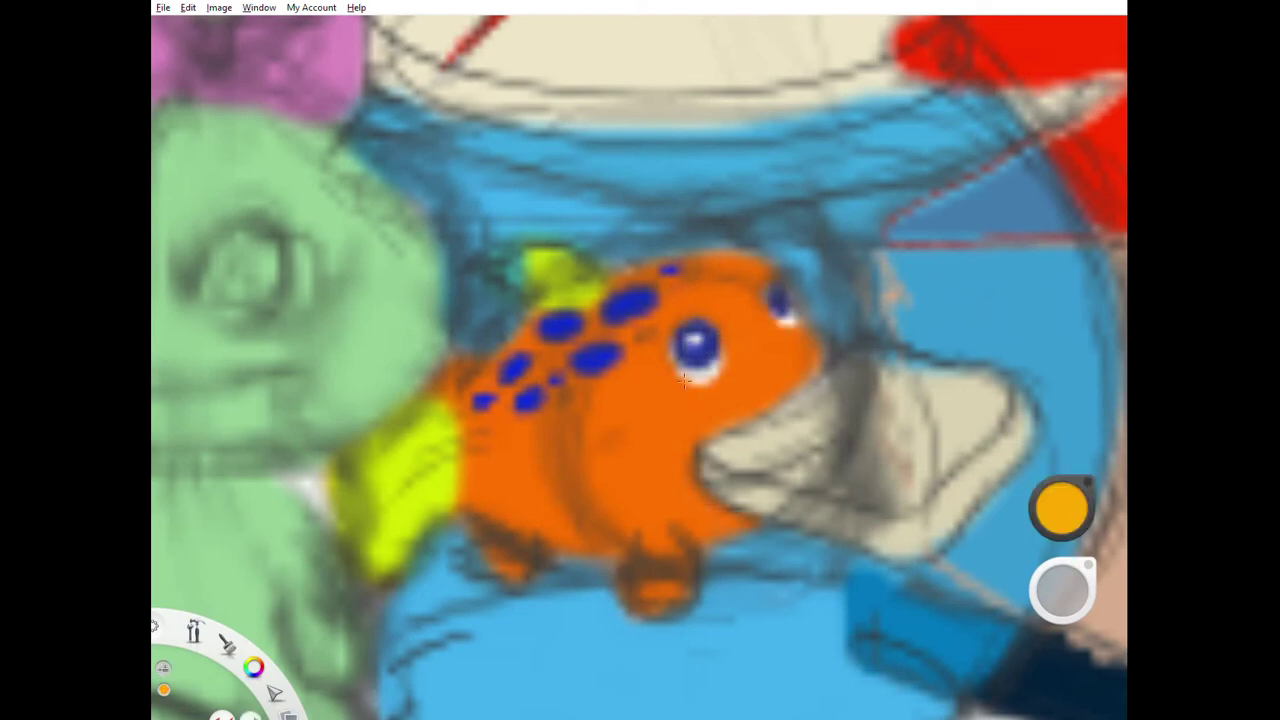
left_click_drag(730, 410, 800, 362)
left_click_drag(700, 430, 812, 365)
mouse_move(690, 285)
left_mouse_down()
mouse_move(580, 335)
mouse_move(470, 430)
mouse_move(700, 265)
left_mouse_up()
left_click_drag(520, 570, 680, 600)
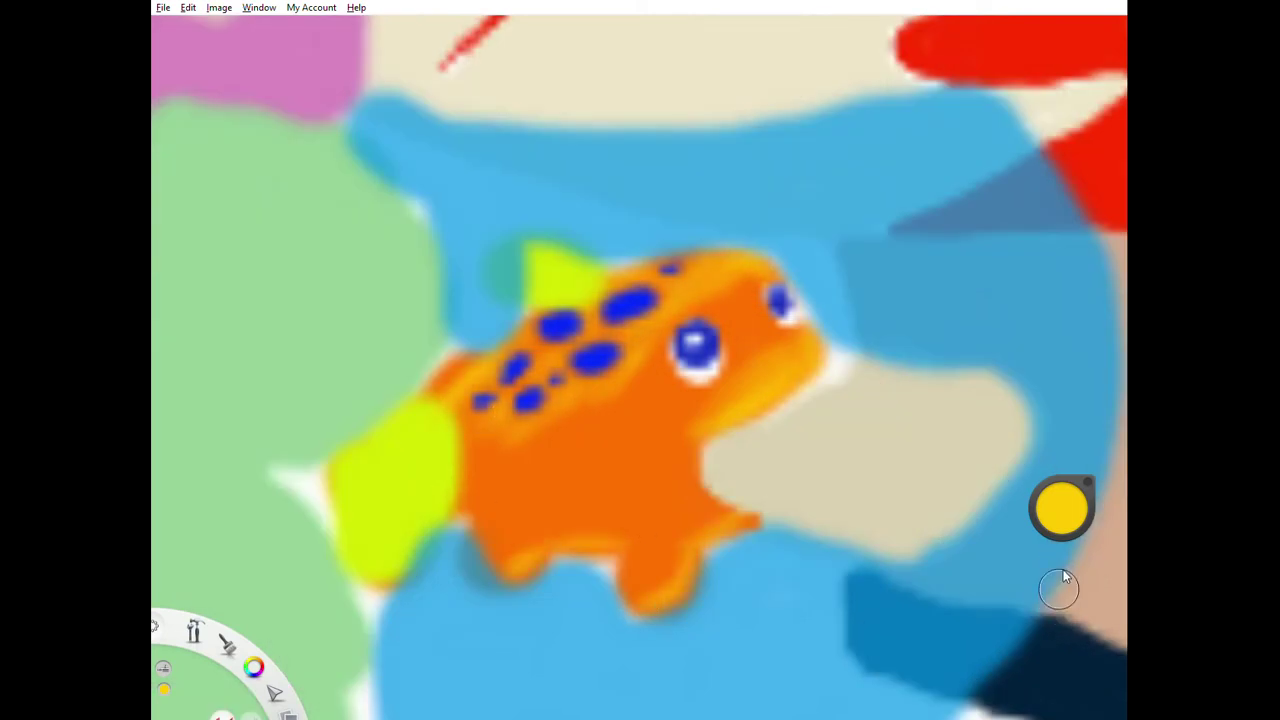
left_click_drag(480, 430, 650, 350)
Step: Clean the fish's outline with the sampled water blue and reshape the outer edge of its yellow-green tail
left_click(787, 525, "alt")
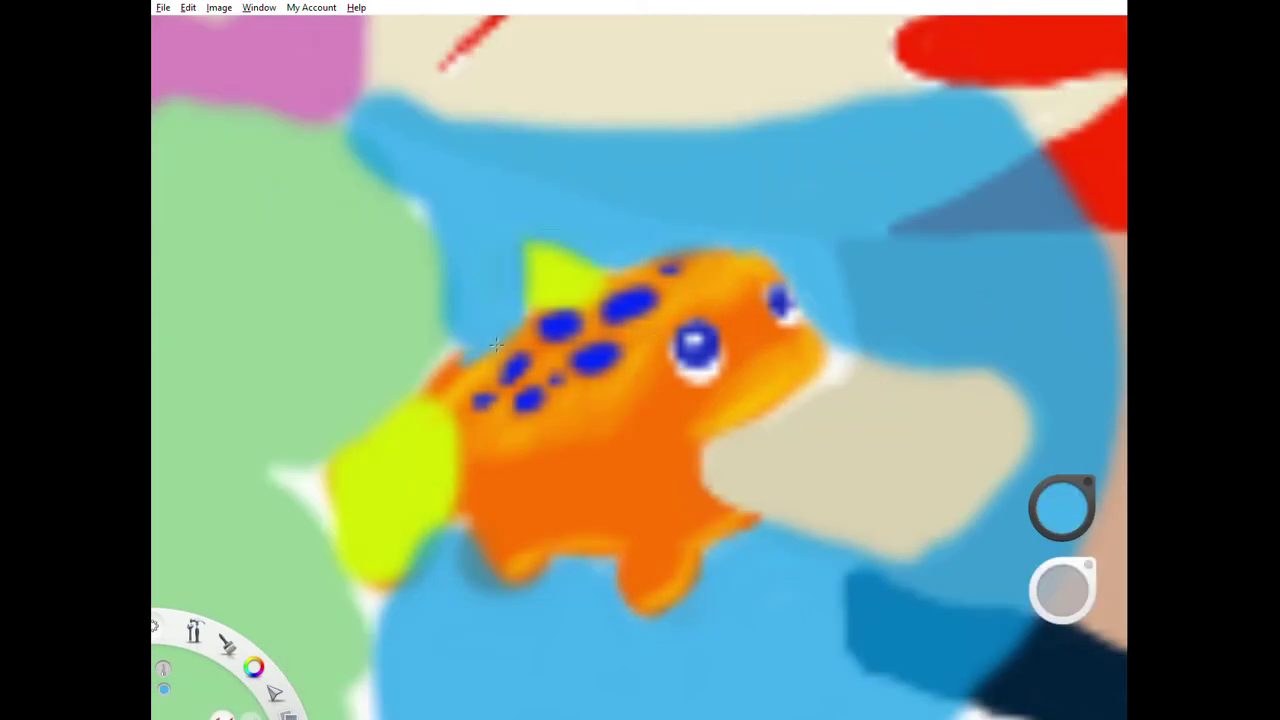
left_click_drag(460, 360, 530, 590)
left_click_drag(375, 590, 375, 680)
left_click(400, 500, "alt")
left_click_drag(335, 470, 340, 550)
left_click_drag(320, 450, 370, 590)
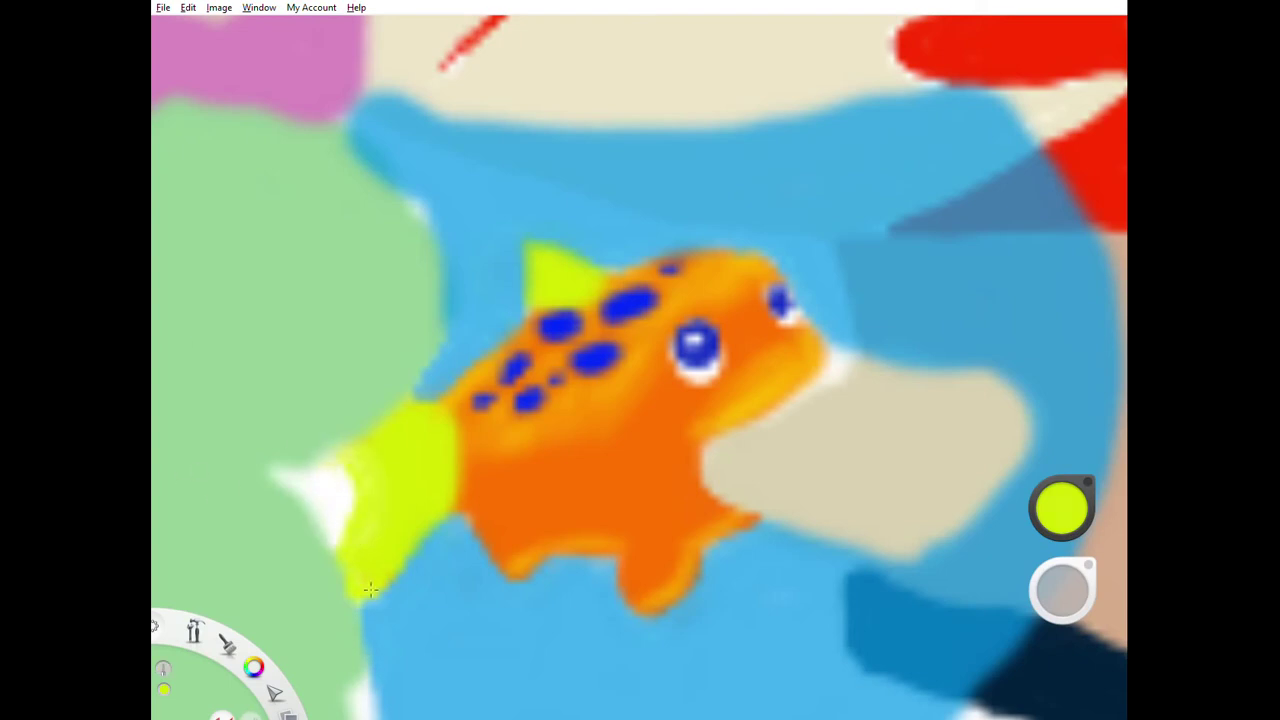
Step: Blend sampled orange from the fish's body into the bases of its tail and back fin
left_click(470, 470, "alt")
left_click_drag(460, 430, 440, 505)
left_click_drag(440, 410, 400, 525)
left_click_drag(545, 305, 605, 270)
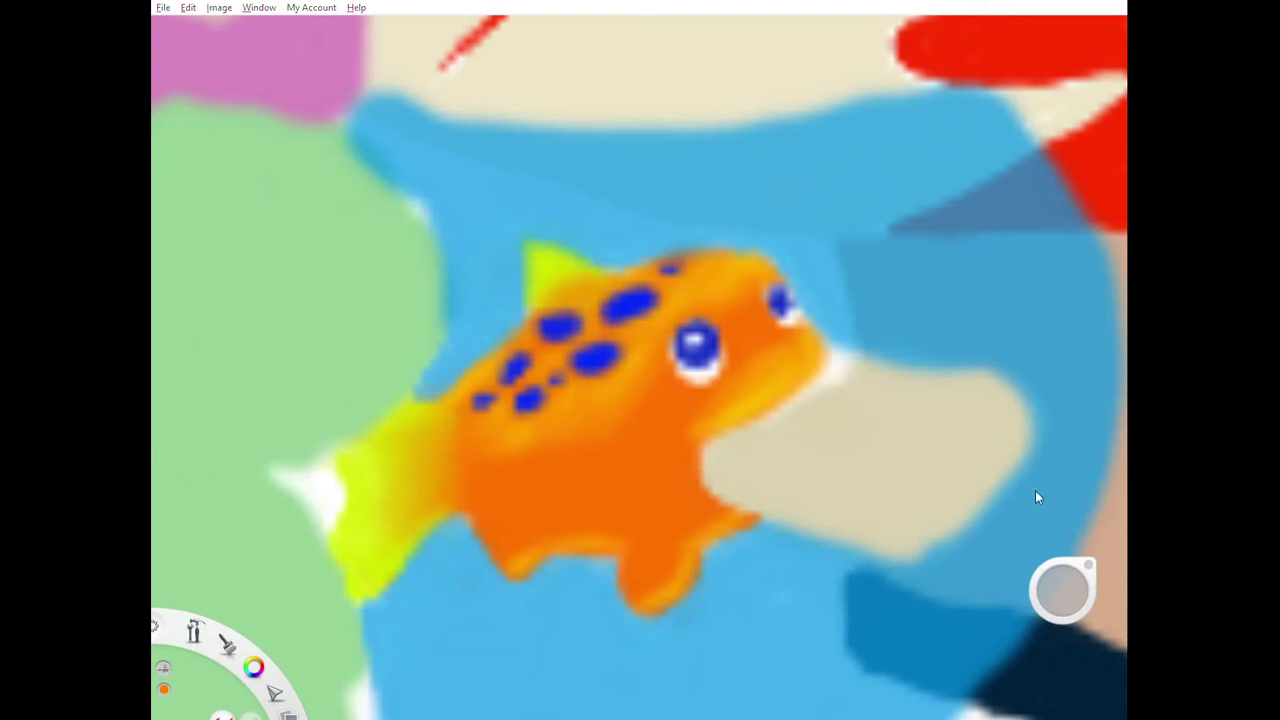
Step: Extend the doll's hair above the pink bow with taller, thinner beige strands
scroll(1035, 497, "down", 5)
left_click(425, 185, "alt")
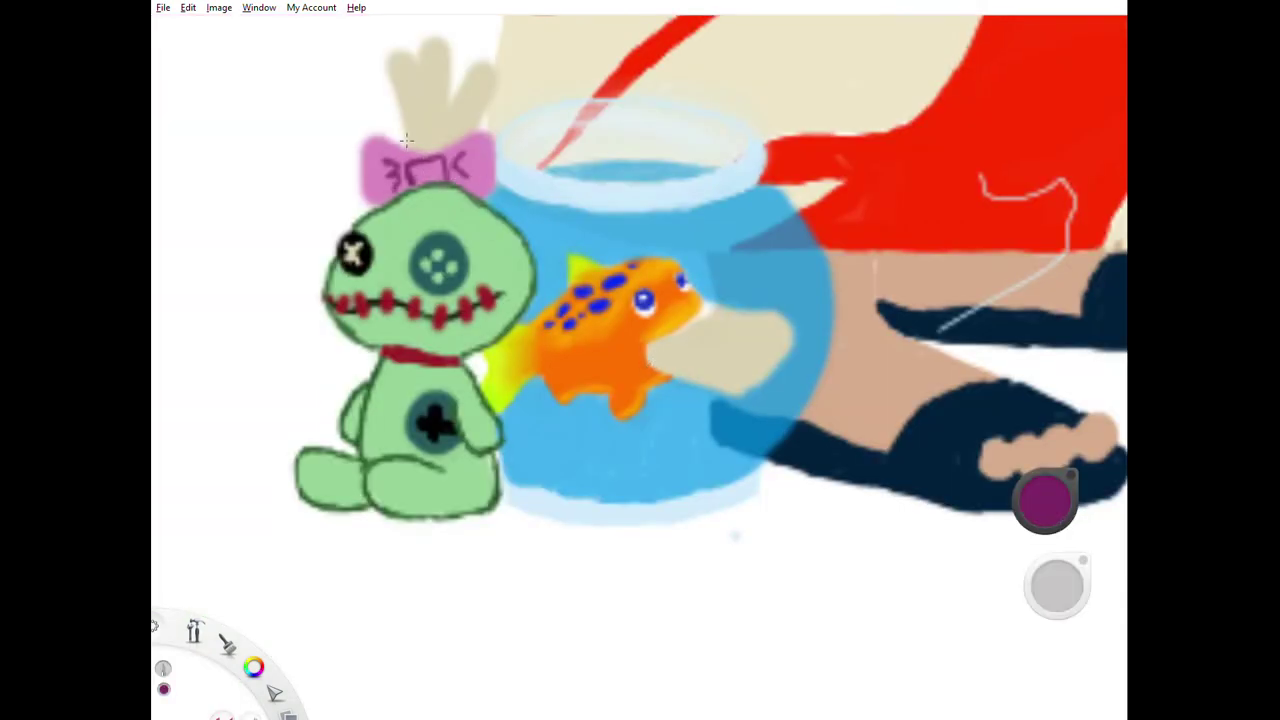
left_click(486, 127, "alt")
left_click_drag(486, 127, 505, 297)
left_click_drag(395, 185, 425, 240)
left_click_drag(420, 150, 440, 235)
left_click_drag(490, 190, 478, 283)
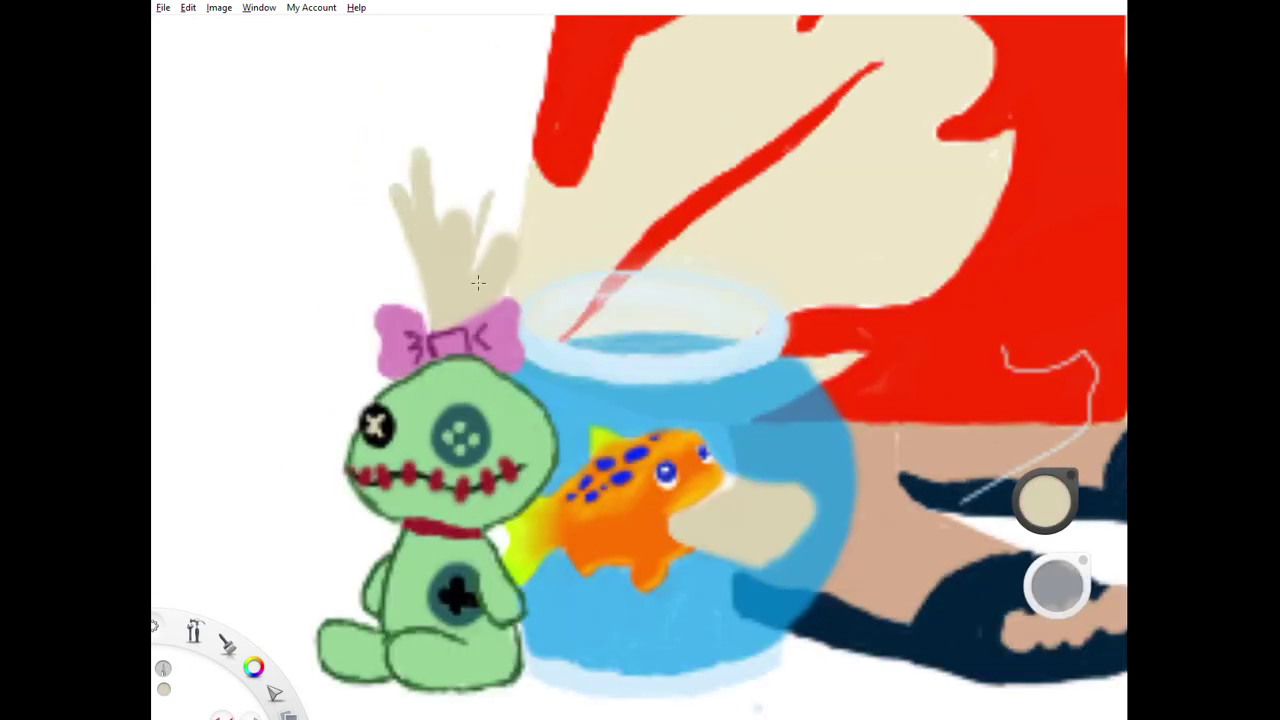
Step: Separate the doll's beige hair above the pink bow into distinct thin strands with clear gaps between them
left_click_drag(440, 215, 457, 286)
left_click_drag(495, 215, 505, 300)
Step: Shade a brown crust along the lower and outer edges of the beige sandwich in front of the fish
left_click(667, 663, "alt")
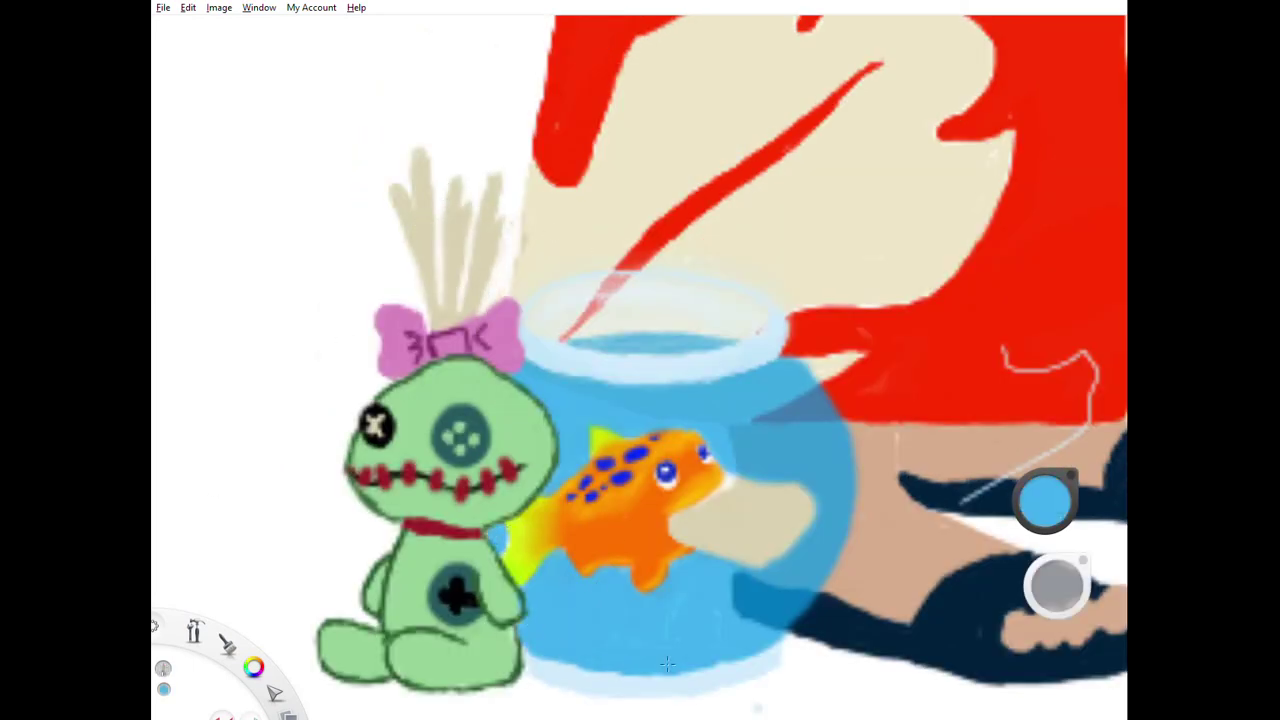
left_click(728, 488, "alt")
mouse_move(690, 520)
left_mouse_down()
mouse_move(805, 500)
mouse_move(690, 545)
left_mouse_up()
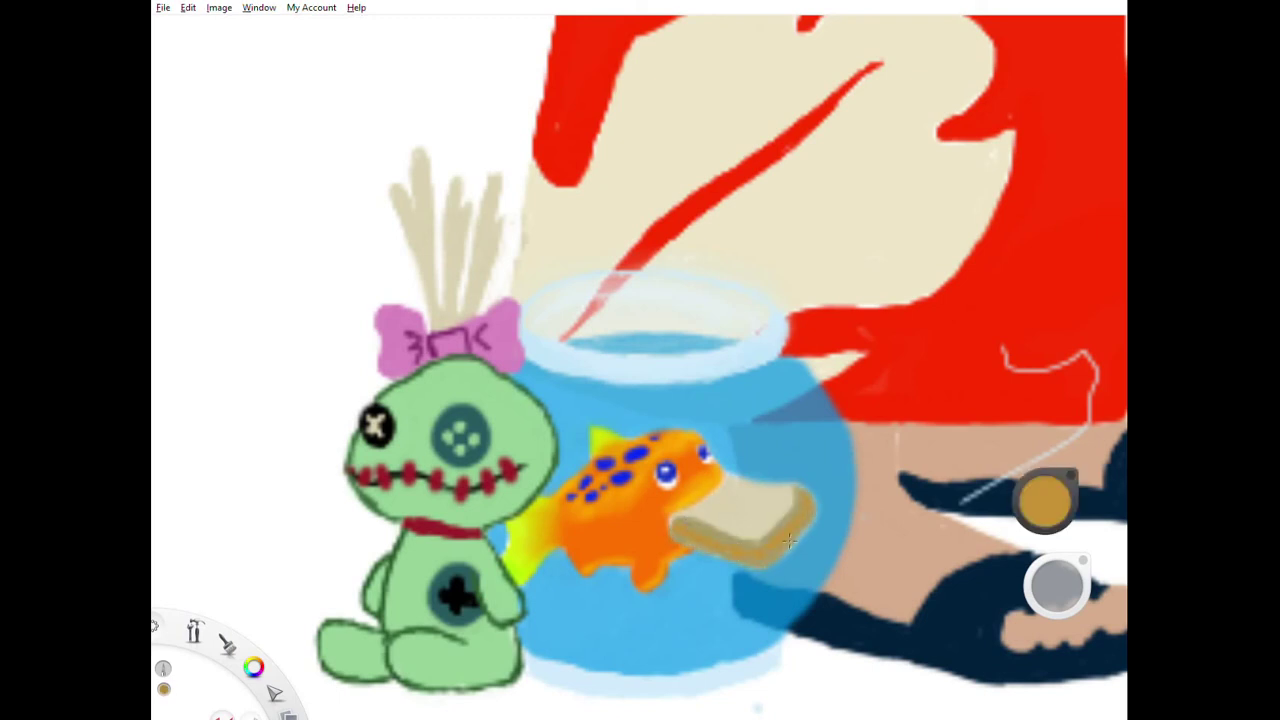
Step: Touch up the leaf pattern and outer edge of the dress with its sampled red and cream
scroll(789, 540, "down", 3)
left_click(840, 300, "alt")
scroll(801, 605, "down", 3)
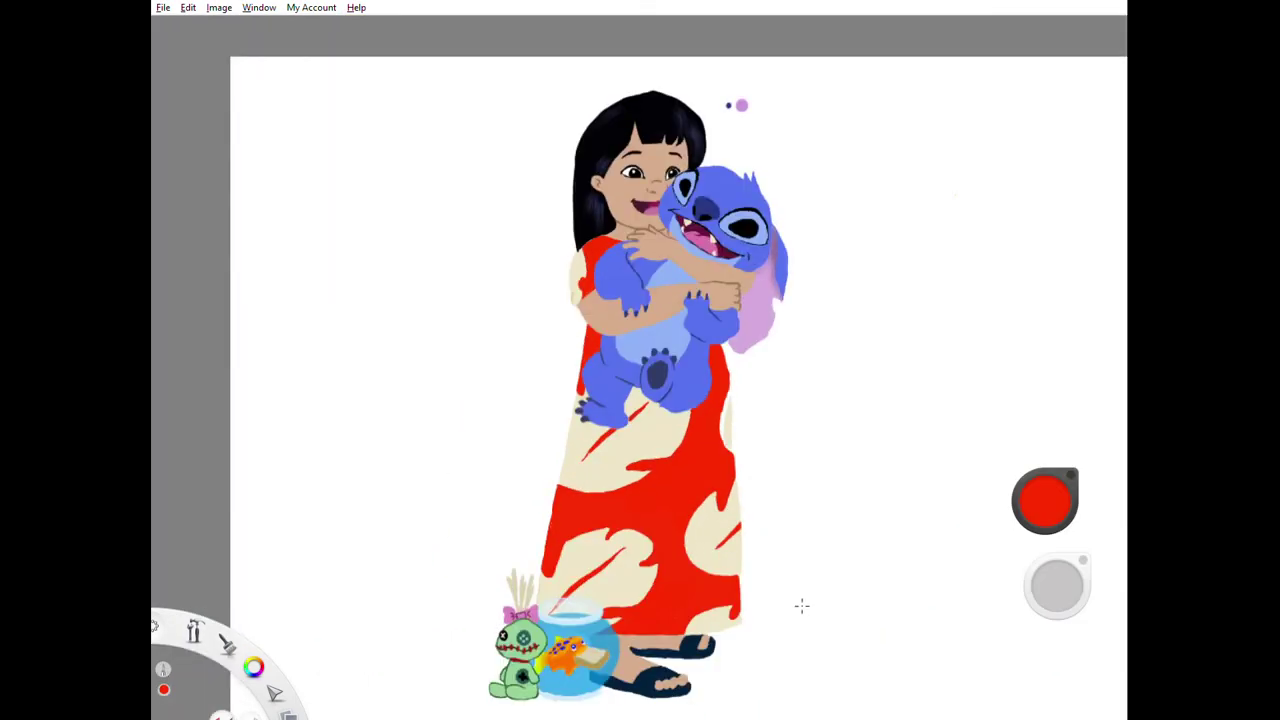
left_click(727, 430, "alt")
Step: Fill the background with green and add a dark green ground shadow with the artist's white initials by the girl's feet
scroll(740, 425, "up", 5)
scroll(744, 386, "down", 5)
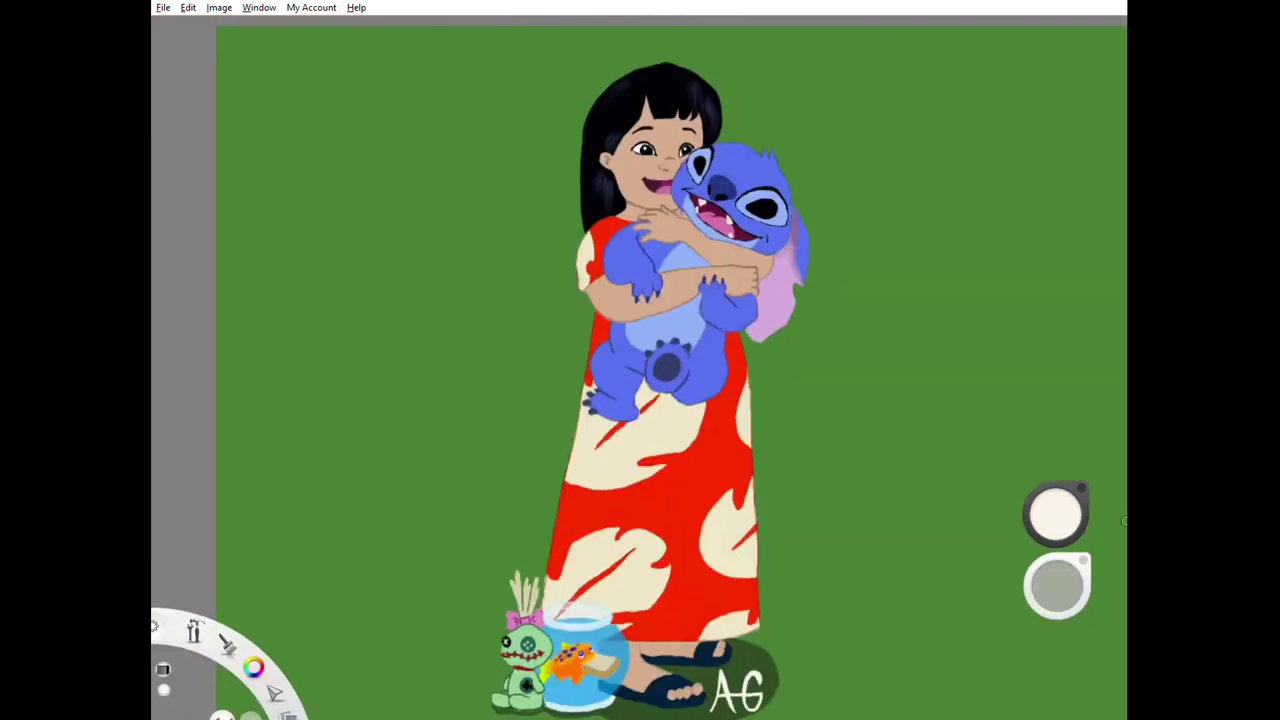
Step: Hand-letter "PLEASE SUGGEST IDEAS FOR FUTURE PIECES" in white and "IN THE COMMENTS" in black with a downward arrow beside the girl
left_click_drag(236, 190, 440, 110)
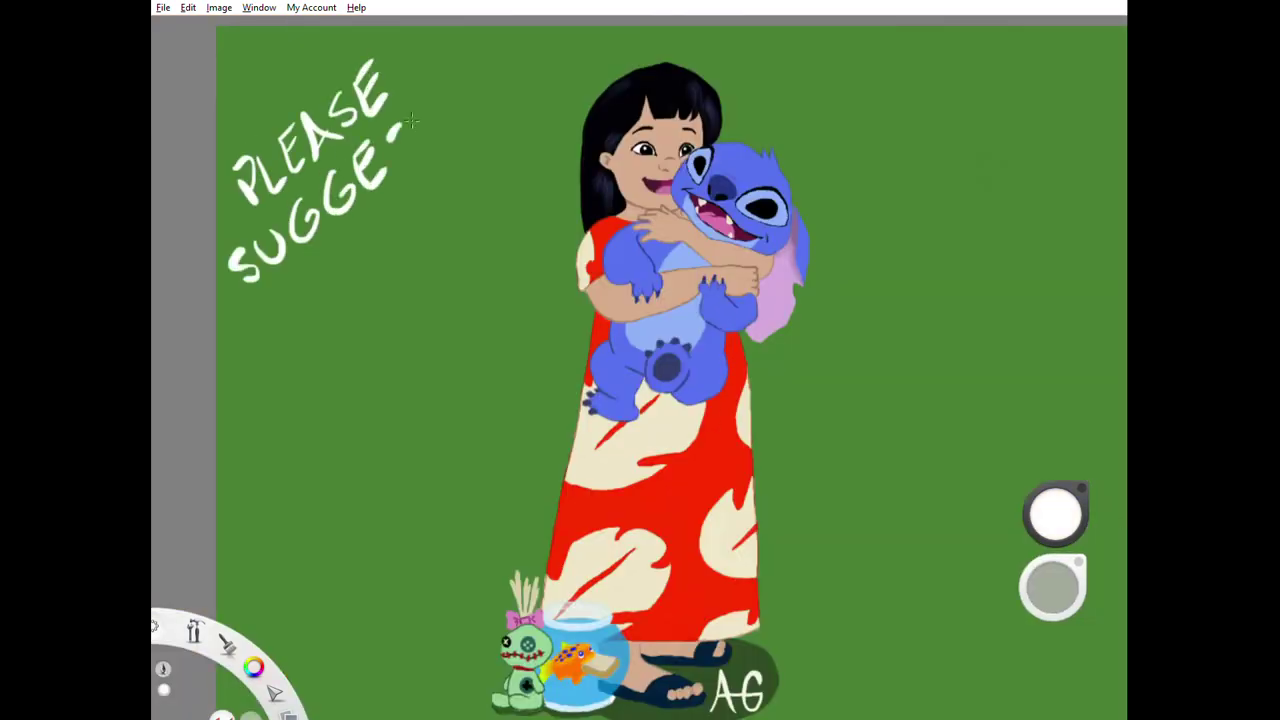
left_click_drag(232, 440, 515, 160)
left_click_drag(240, 530, 525, 330)
left_click_drag(400, 555, 405, 705)
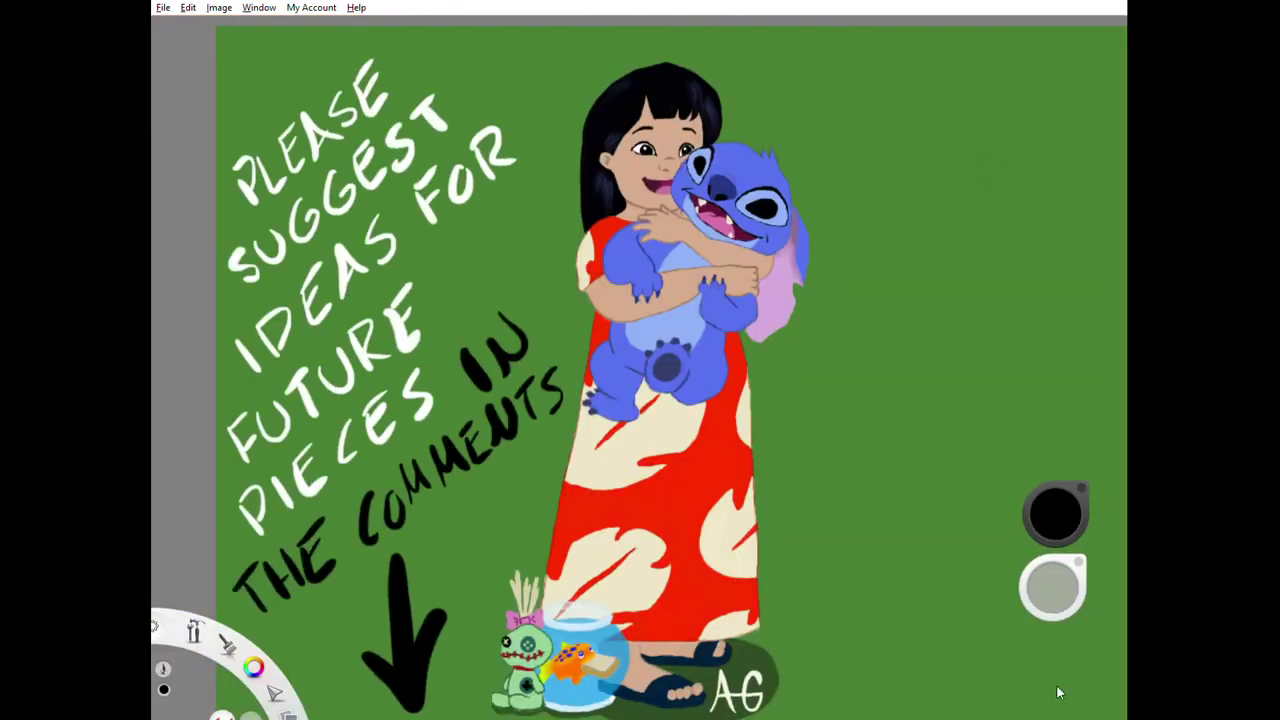